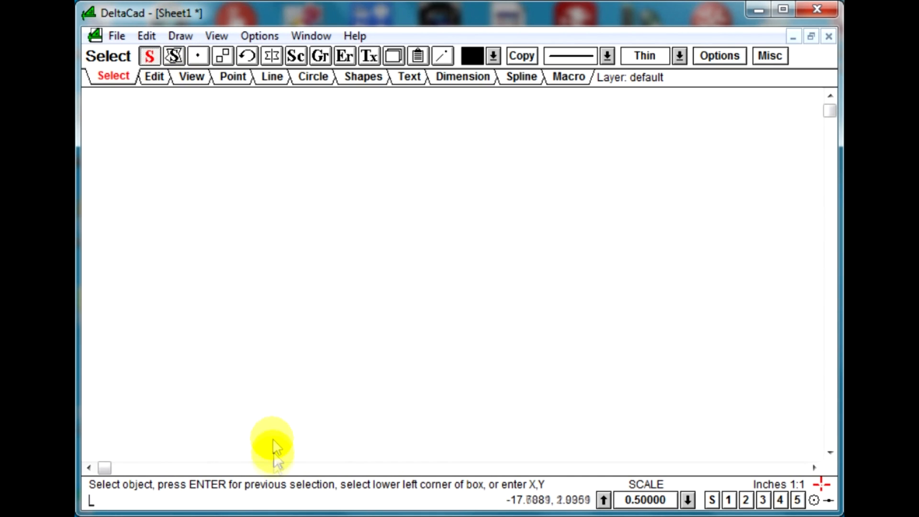
type("L")
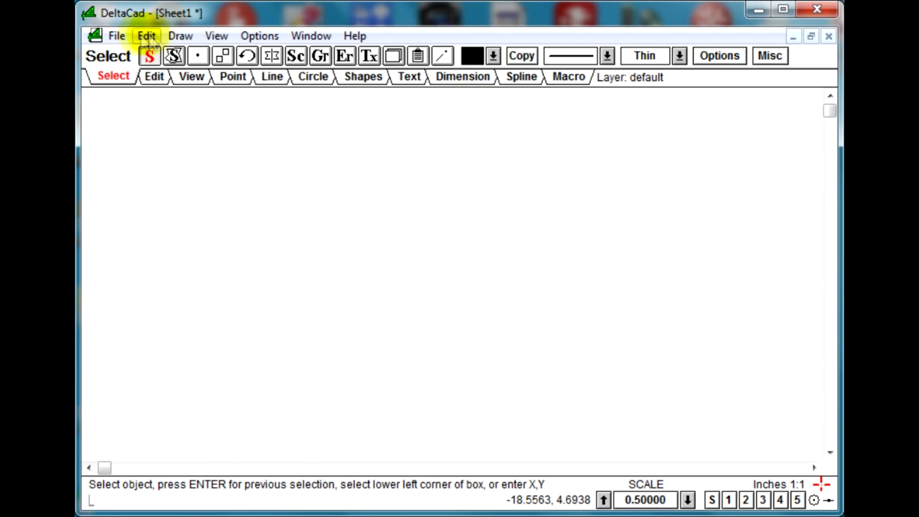
left_click(117, 36)
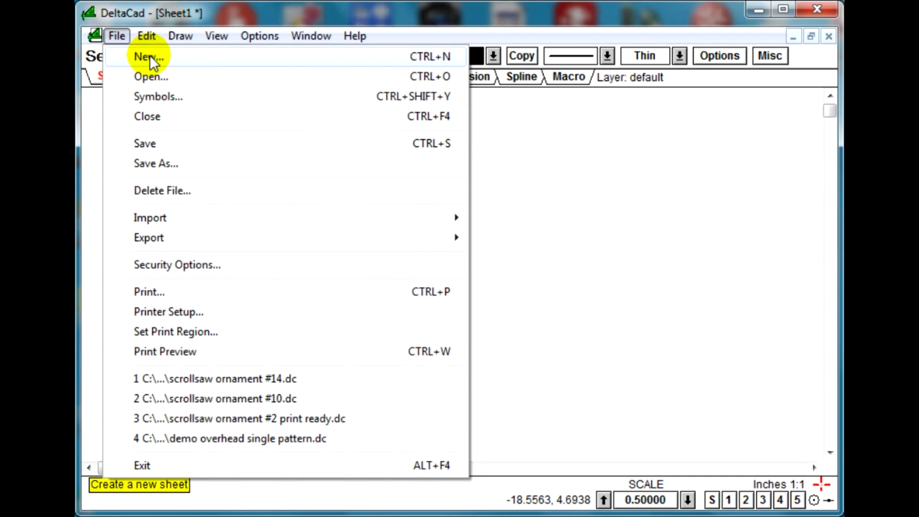
left_click(519, 248)
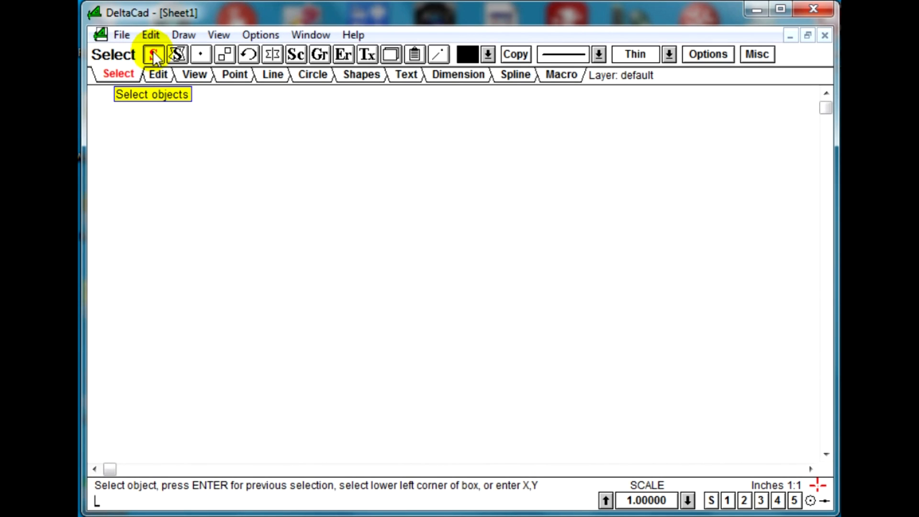
Step: Draw a horizontal line about 3.45 inches long across the left half of the sheet
left_click(271, 75)
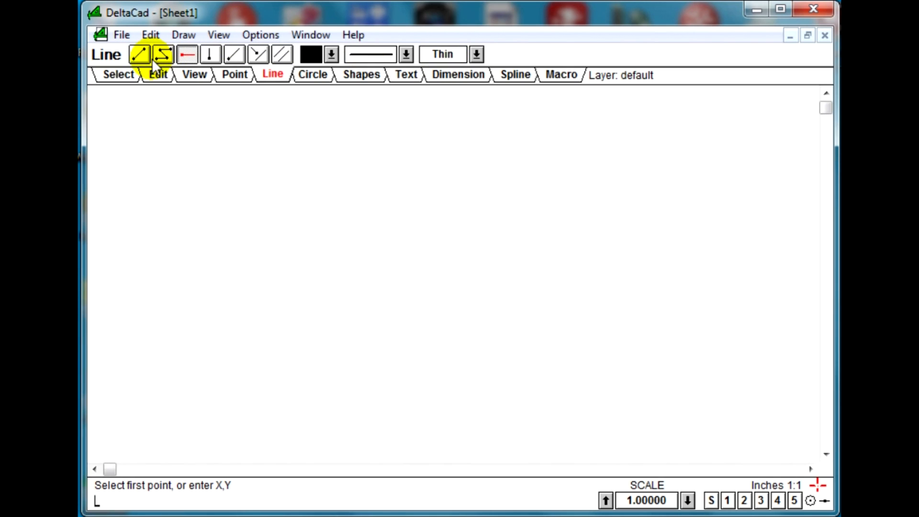
left_click(186, 54)
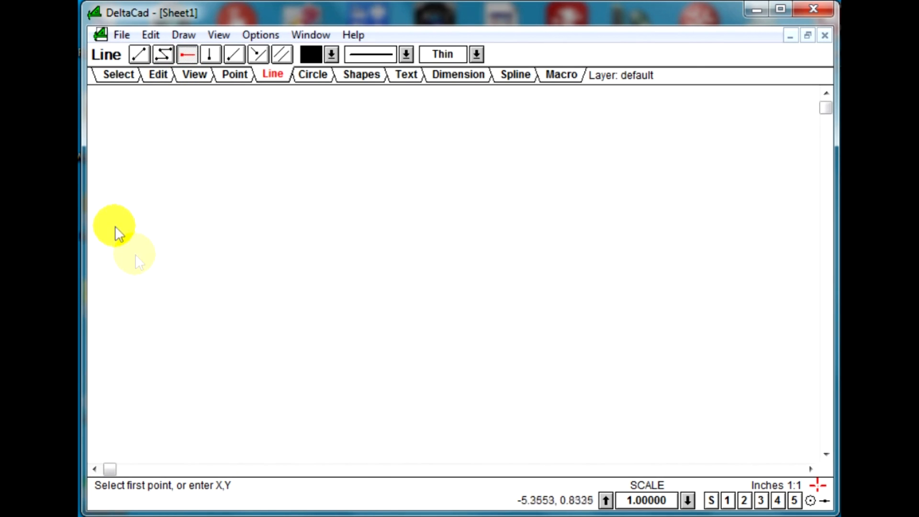
left_click(140, 277)
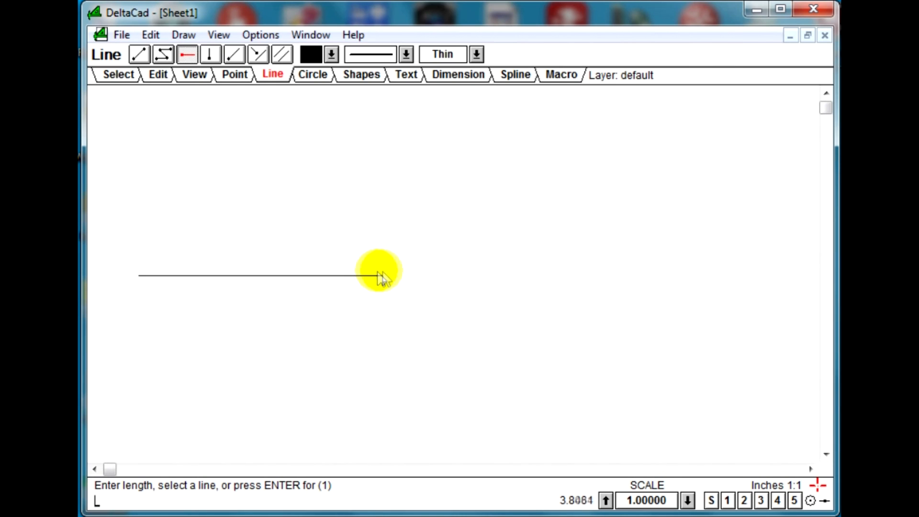
left_click(357, 271)
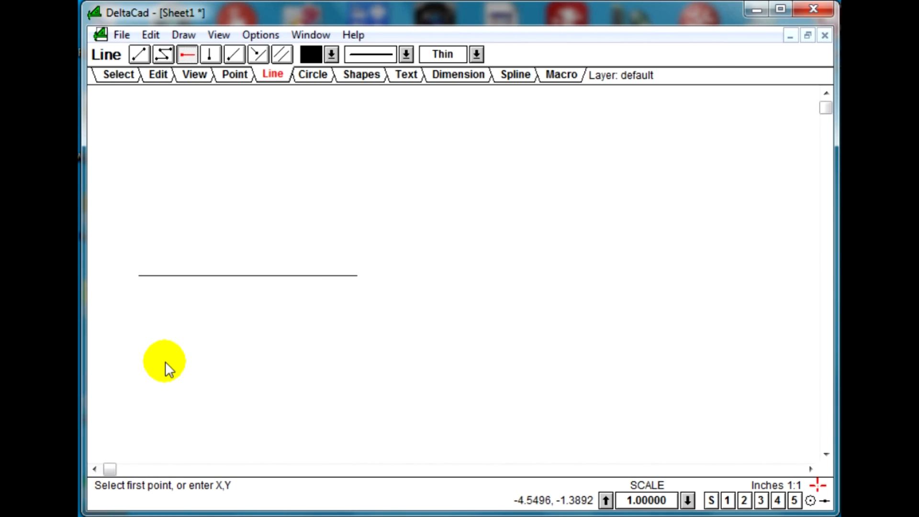
Step: Try a second horizontal line 3 inches long below the first one, and undo it
left_click(140, 360)
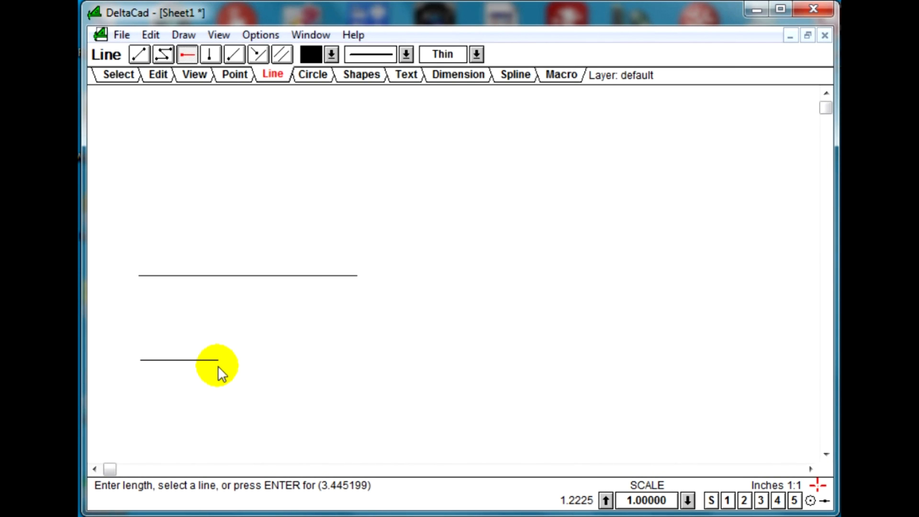
type("3")
key("Return")
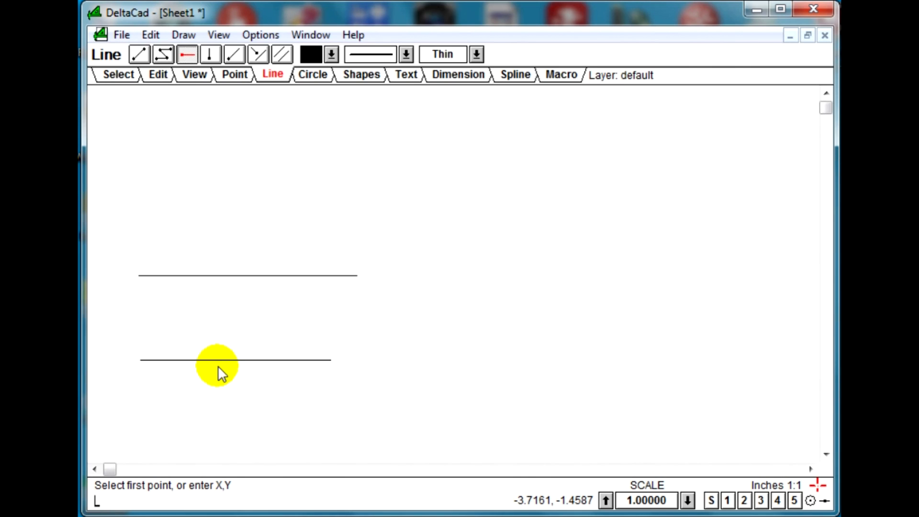
key("ctrl+z")
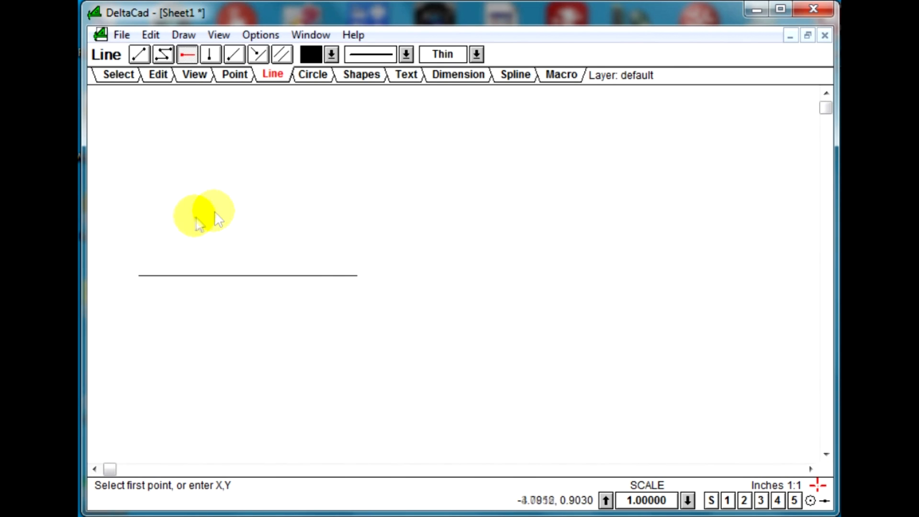
Step: Draw a vertical line about 3.6 inches long crossing the horizontal line near its middle
type("L")
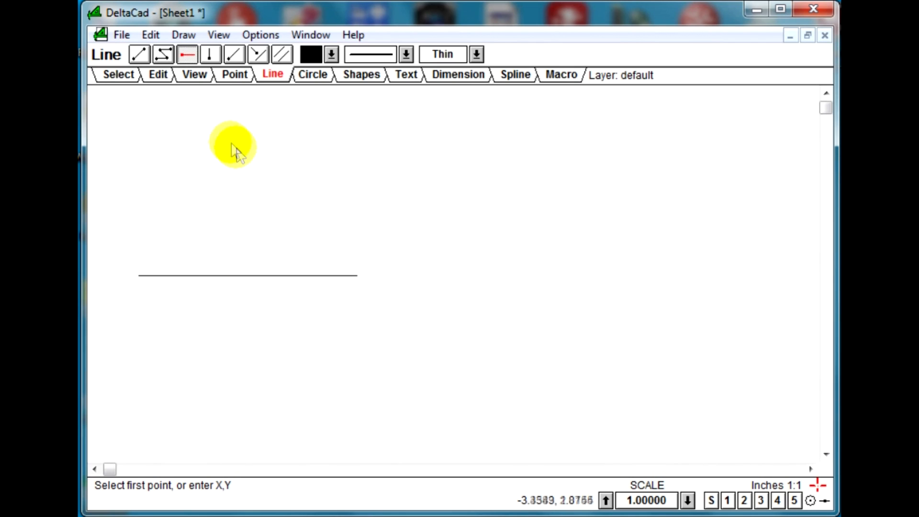
left_click(209, 54)
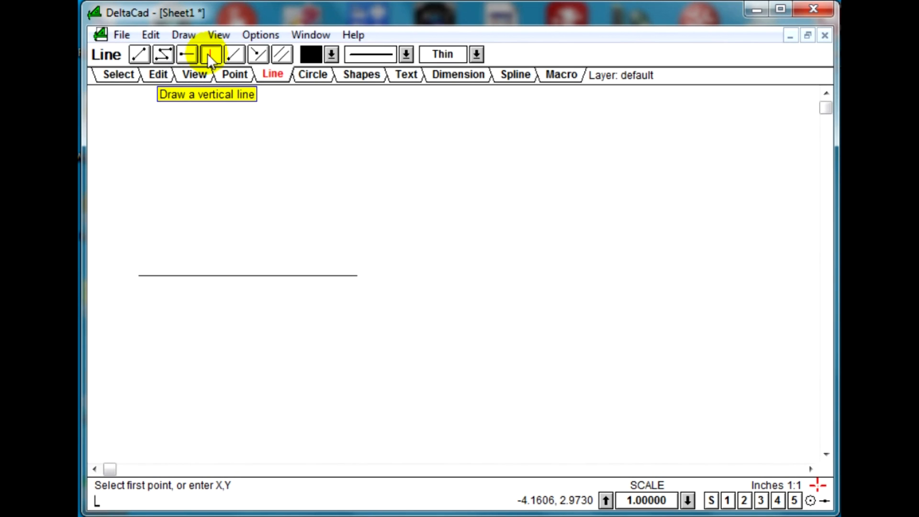
left_click(249, 153)
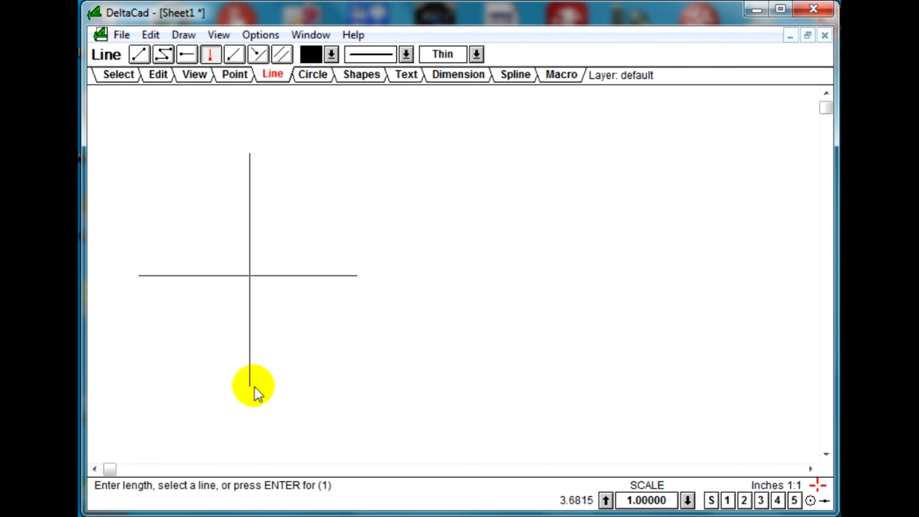
left_click(251, 380)
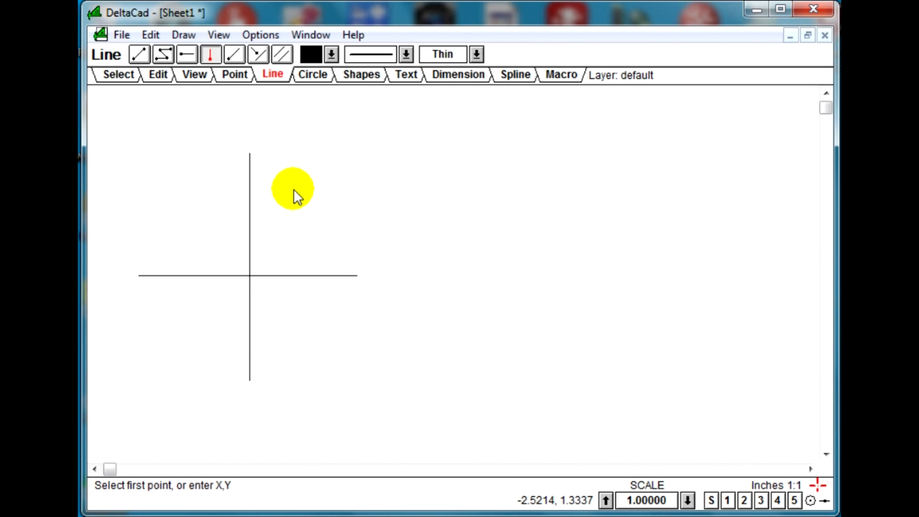
Step: Add a parallel line on each side of the vertical line at an offset of 0.875 inch
left_click(285, 55)
left_click(251, 236)
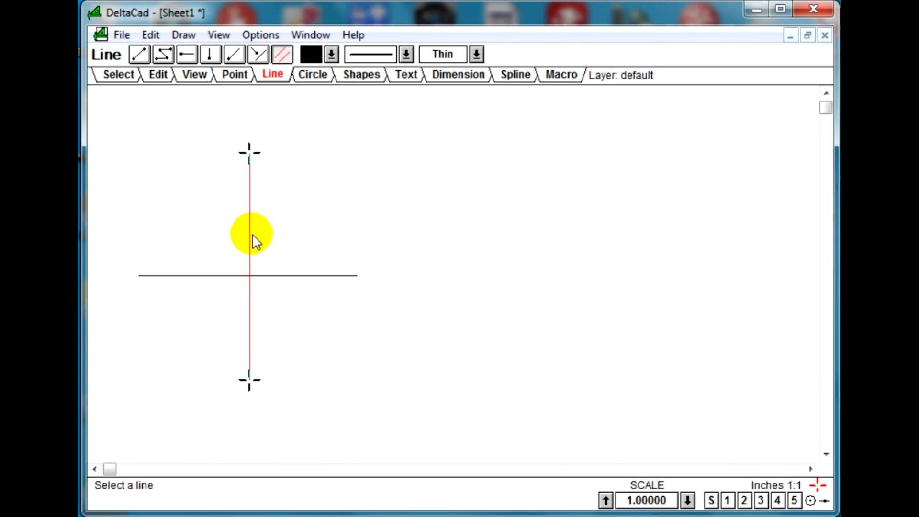
left_click(251, 237)
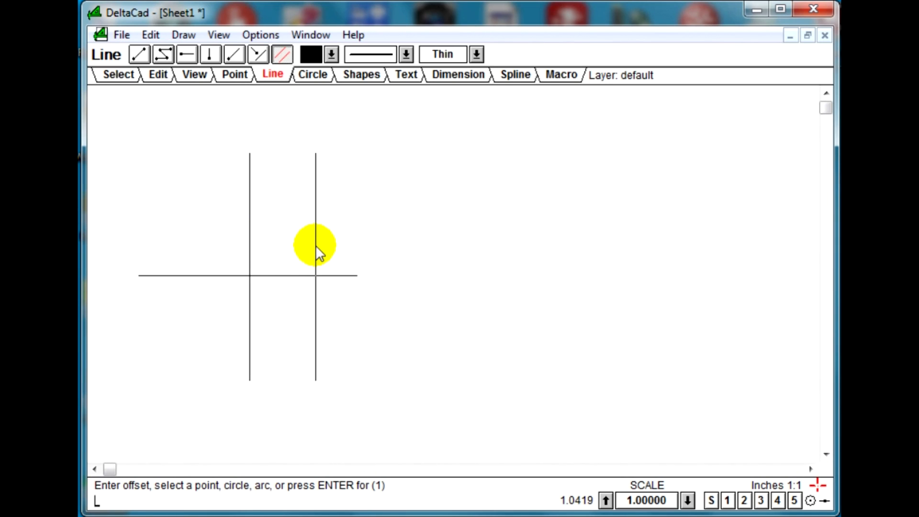
type(".875")
key("Return")
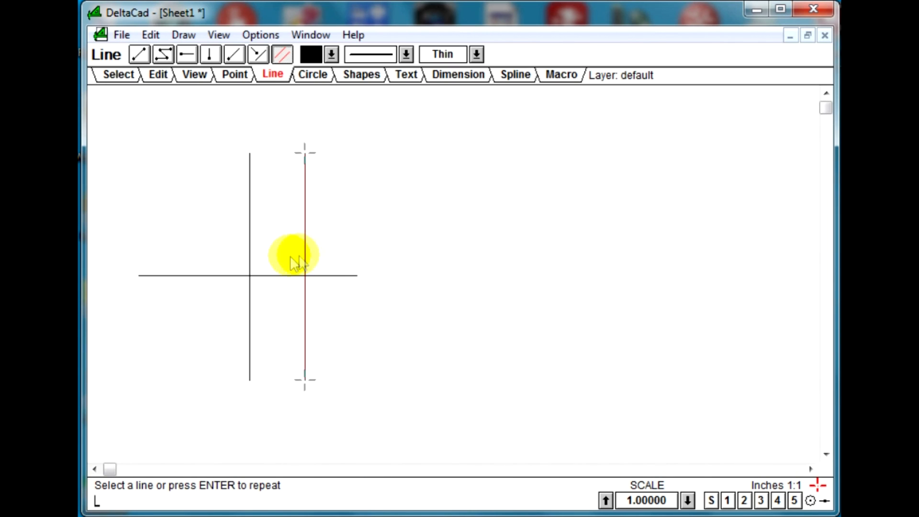
left_click(250, 261)
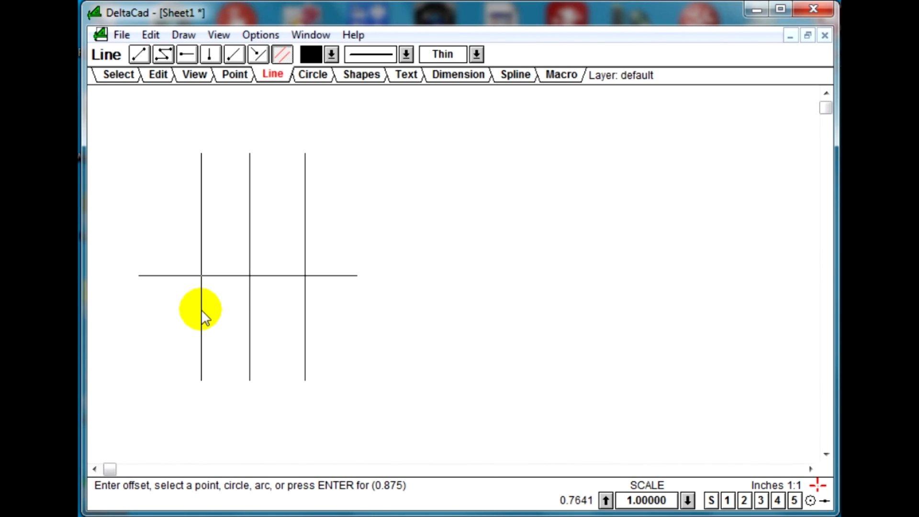
left_click(201, 310)
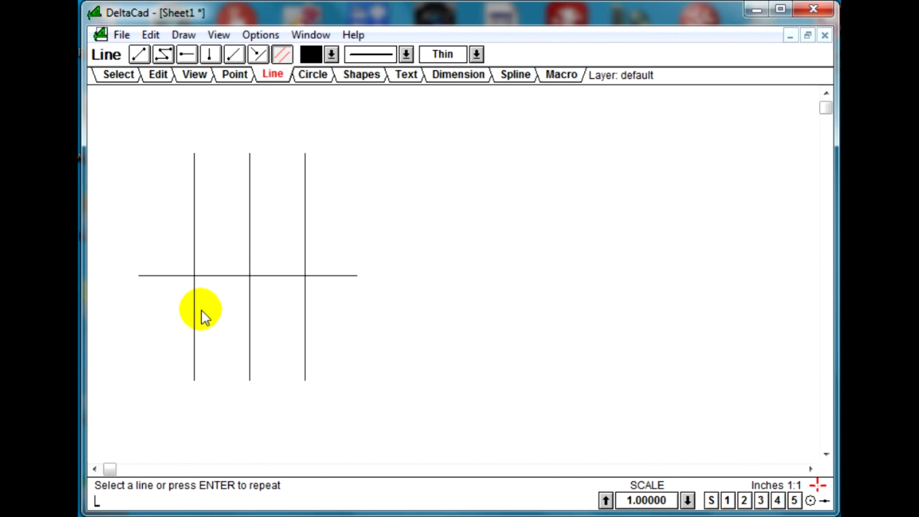
Step: Add parallels to the horizontal line, one offset 1.125 inches above it and one offset 1.25 inches below it
left_click(269, 274)
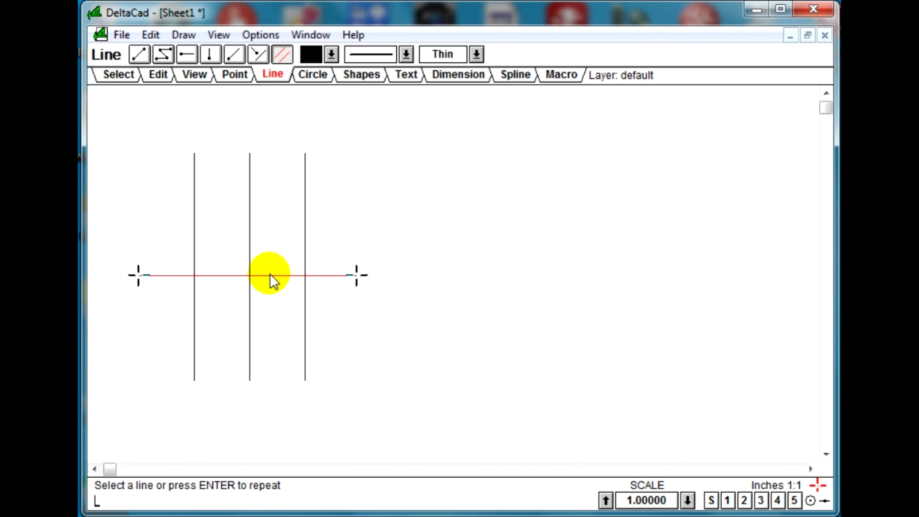
left_click(269, 274)
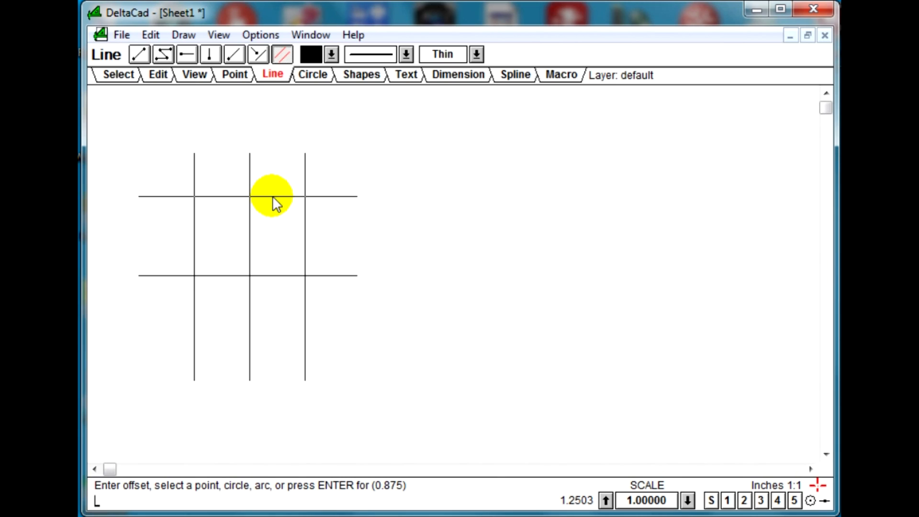
type("1.125")
key("Return")
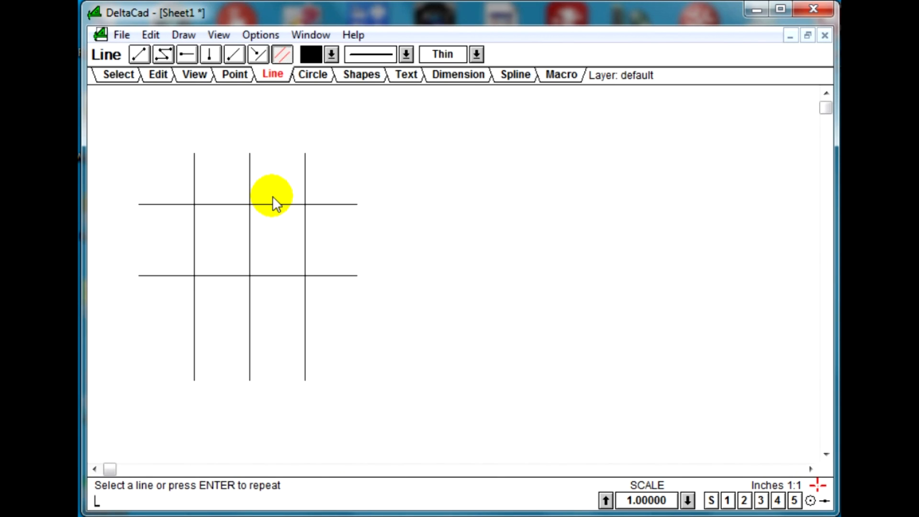
left_click(273, 276)
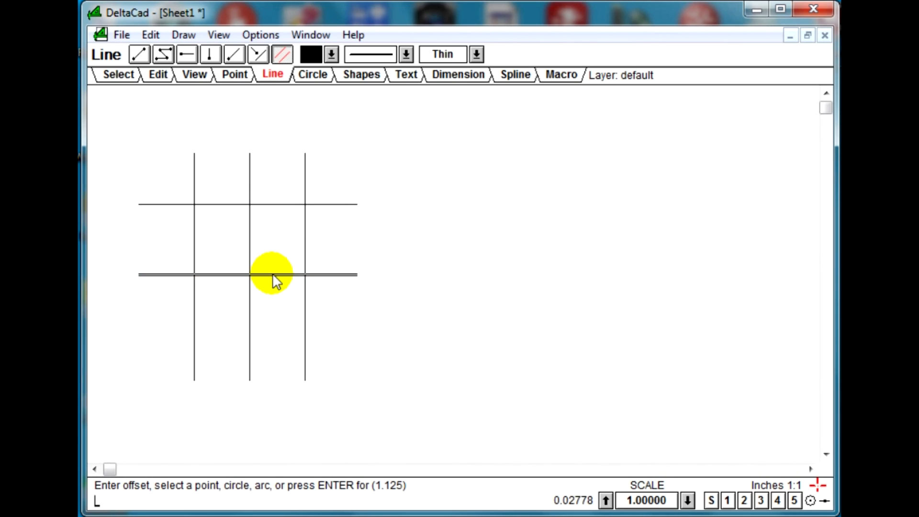
type("1.25")
key("Return")
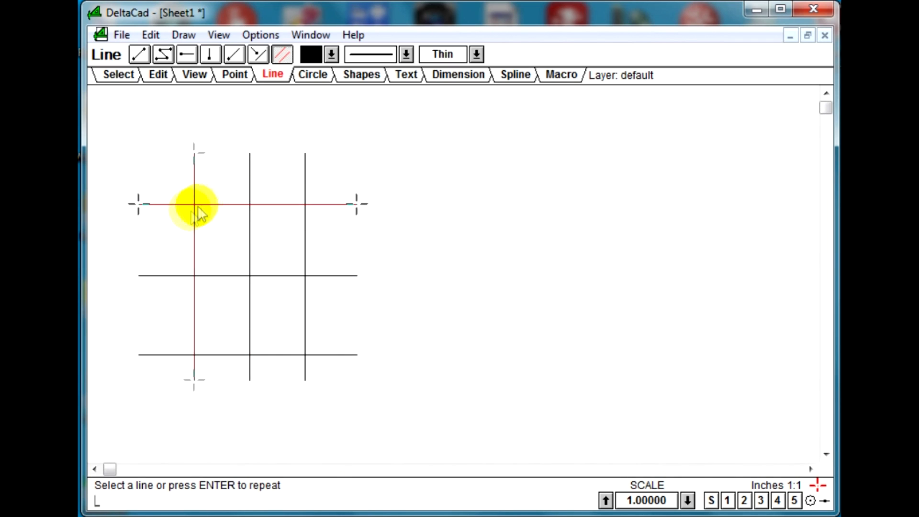
Step: Slide the upper endpoints of all three vertical lines down to the uppermost horizontal line
type("L")
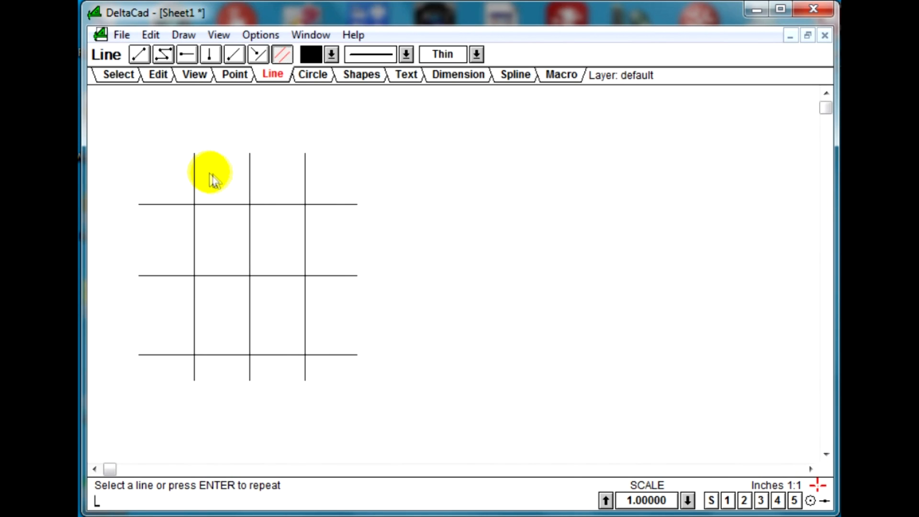
left_click(155, 74)
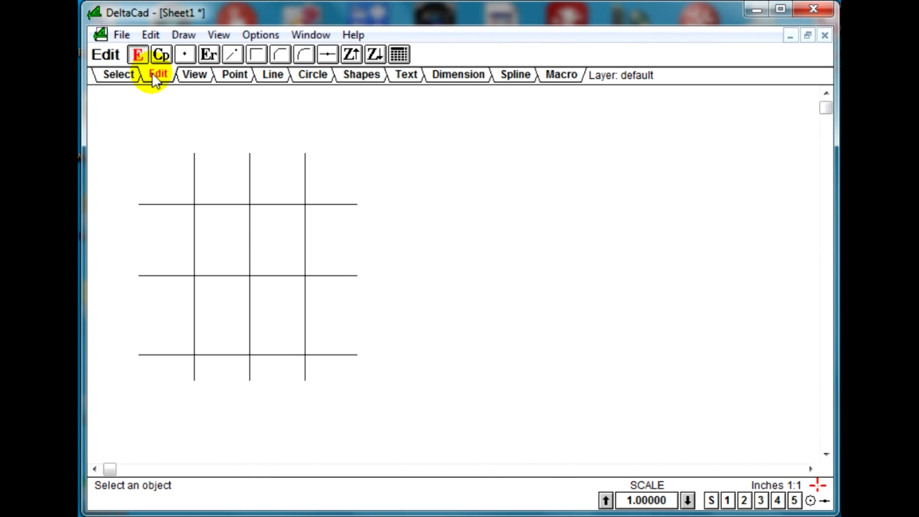
left_click(232, 55)
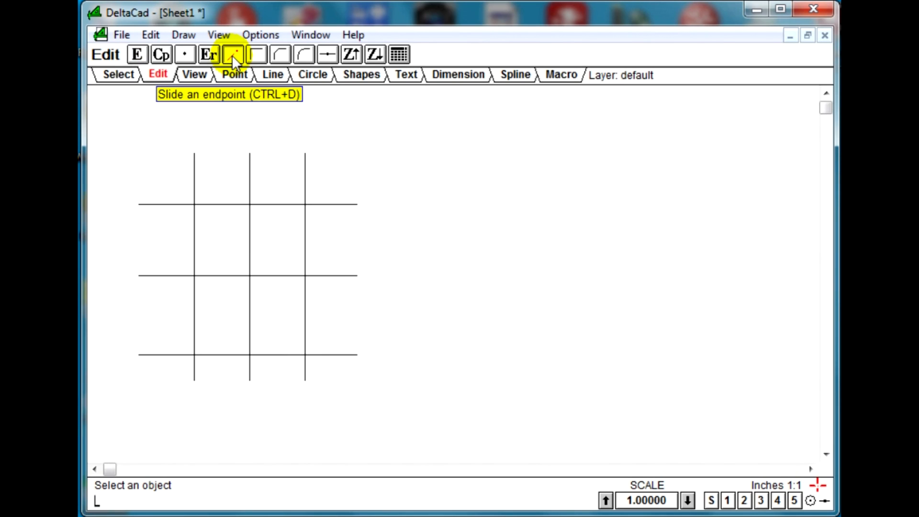
left_click(195, 165)
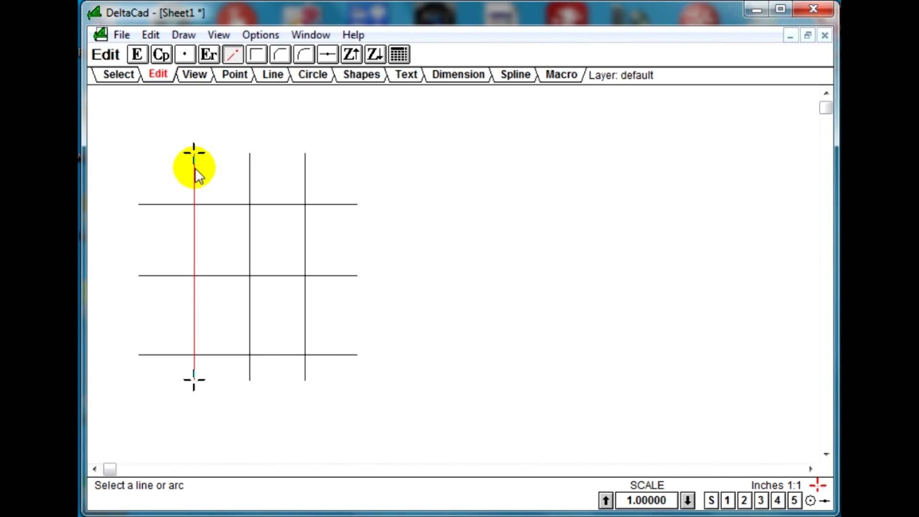
left_click(194, 167)
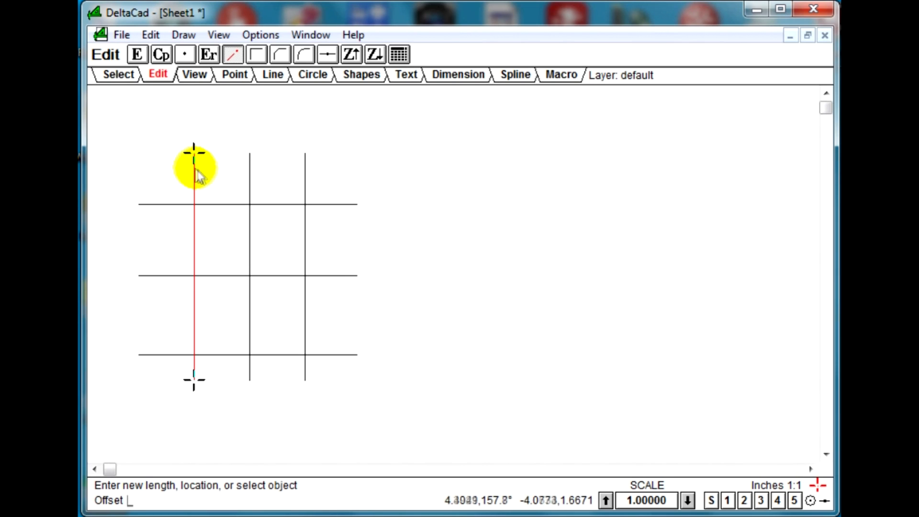
left_click(212, 204)
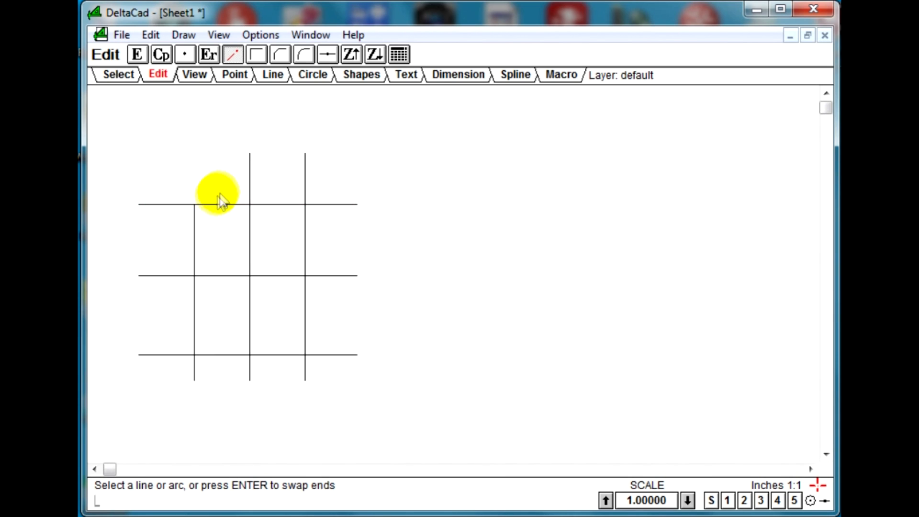
left_click(248, 165)
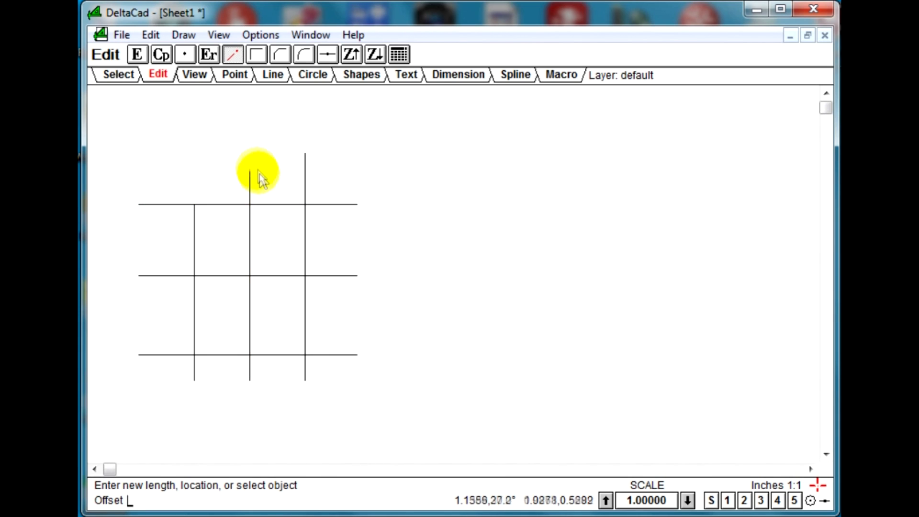
left_click(265, 205)
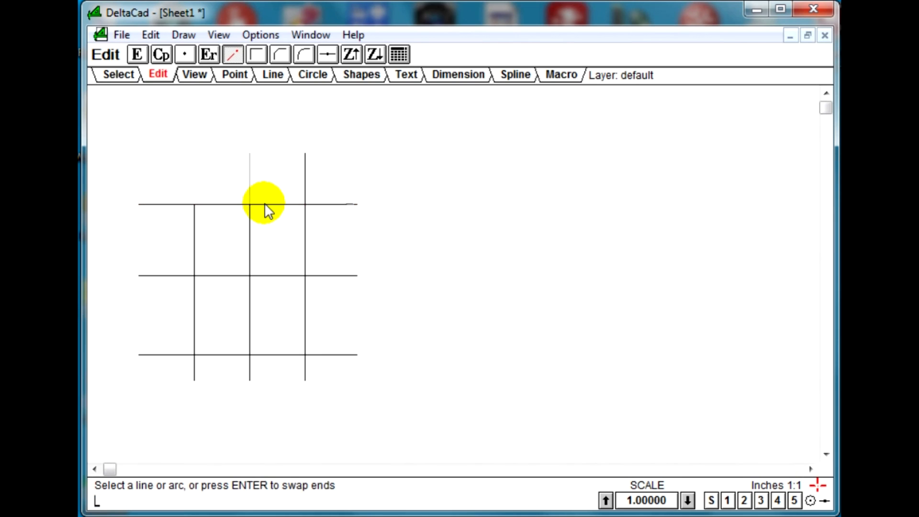
left_click(306, 166)
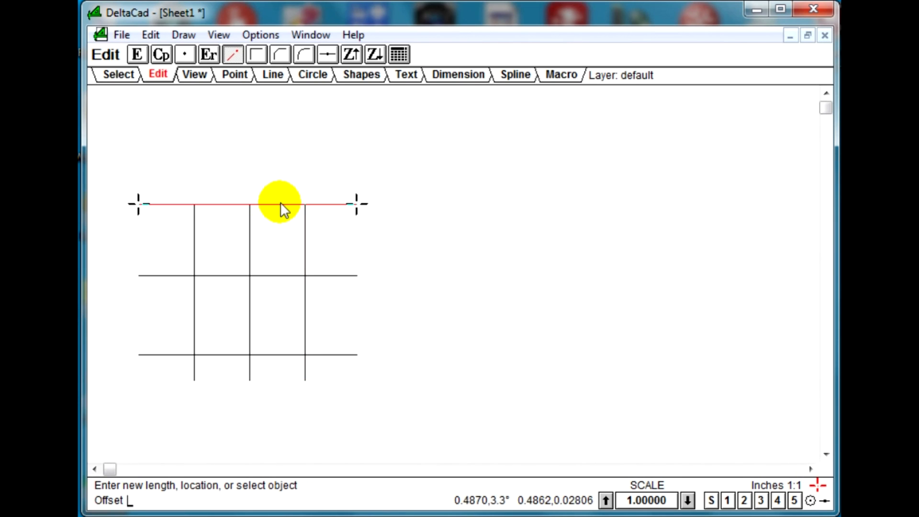
left_click(281, 203)
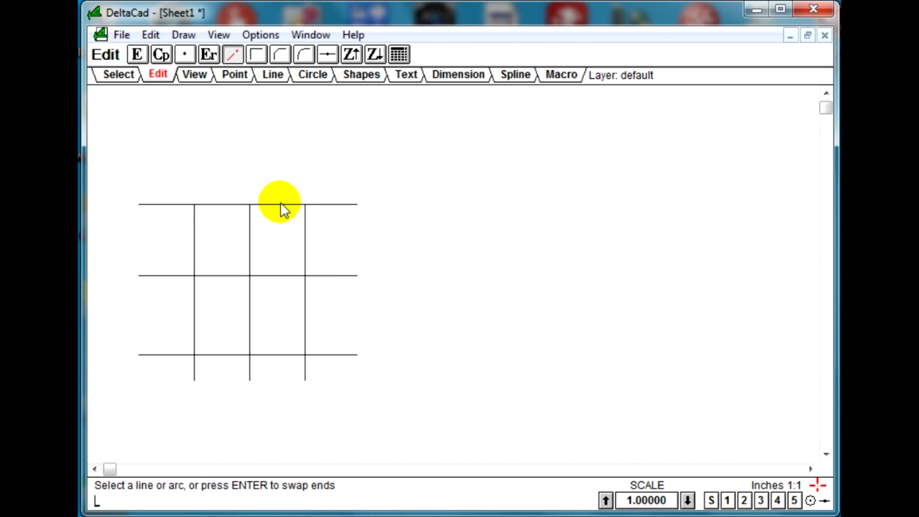
Step: Trim the right ends of all three horizontal lines back to the rightmost vertical line
left_click(338, 207)
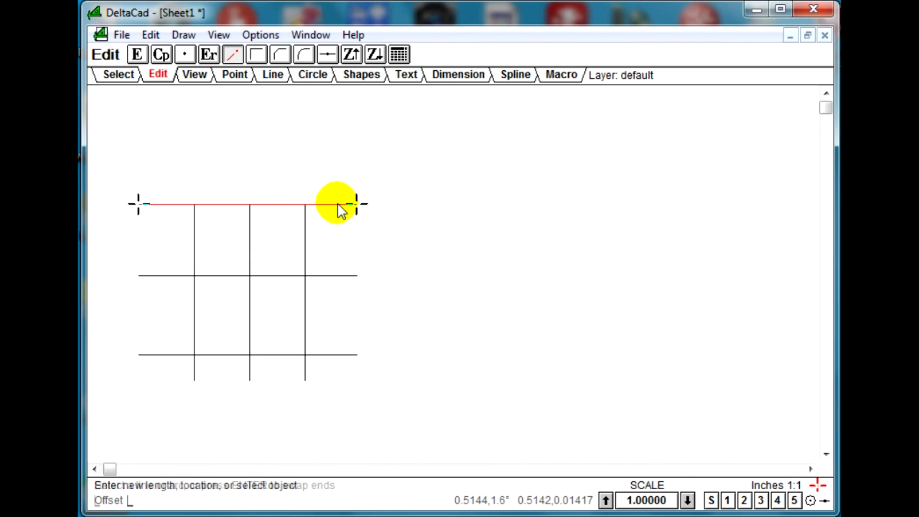
left_click(306, 233)
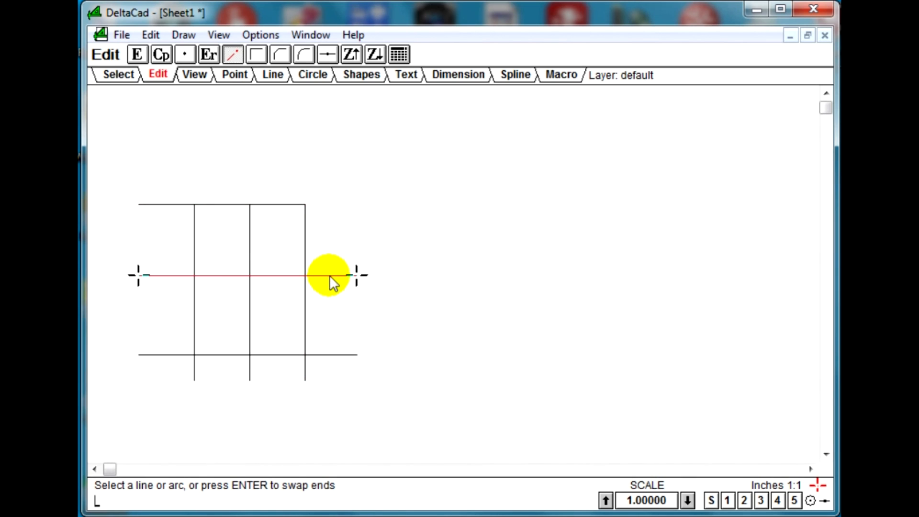
left_click(329, 275)
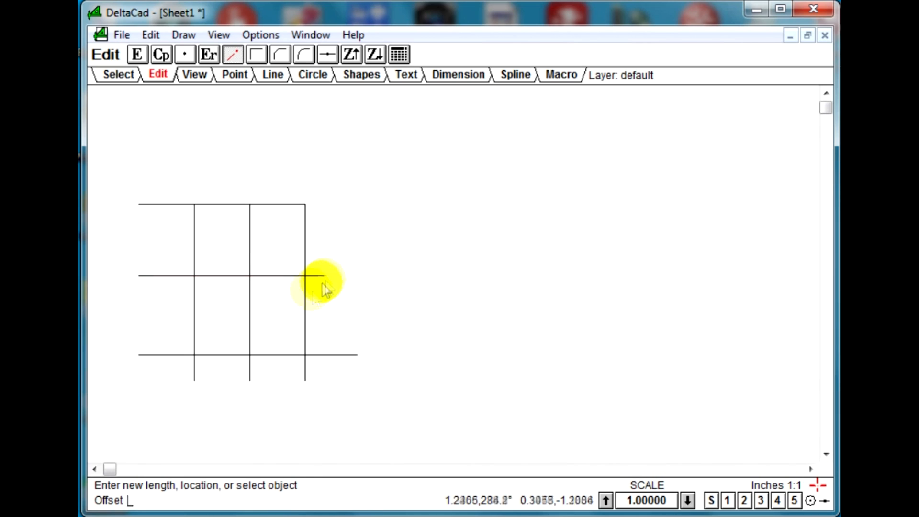
left_click(304, 308)
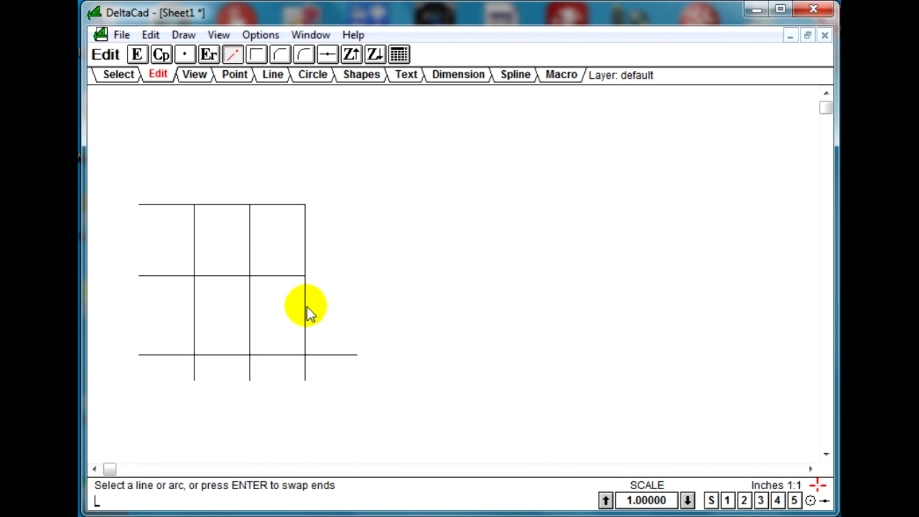
left_click(331, 355)
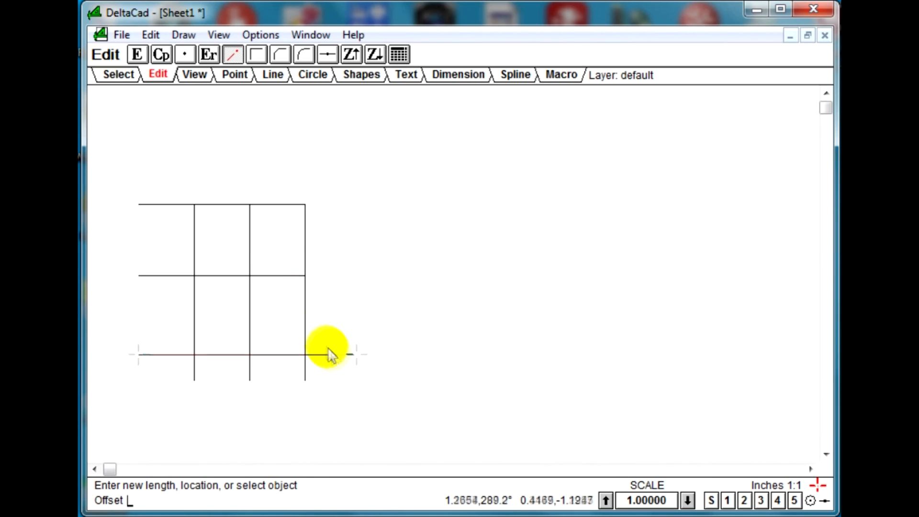
left_click(304, 328)
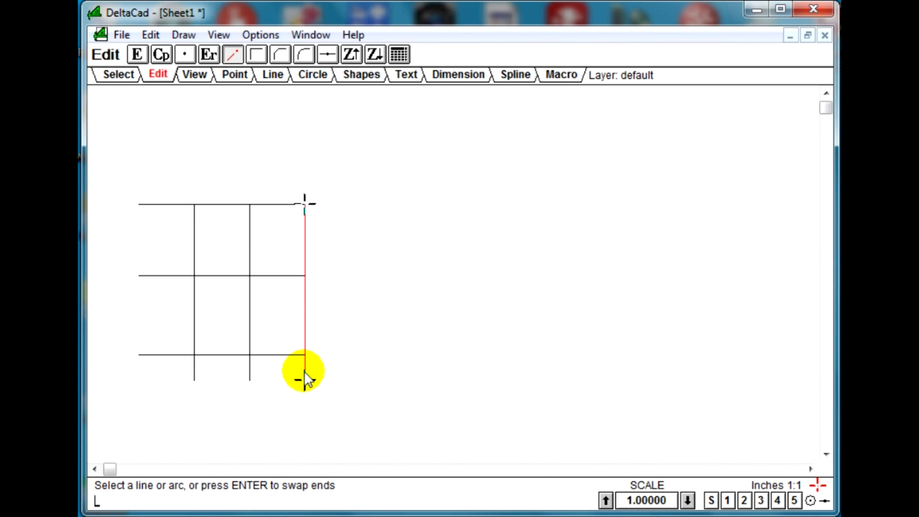
Step: Trim the lower ends of all three vertical lines up to the lowest horizontal line
left_click(304, 375)
left_click(282, 354)
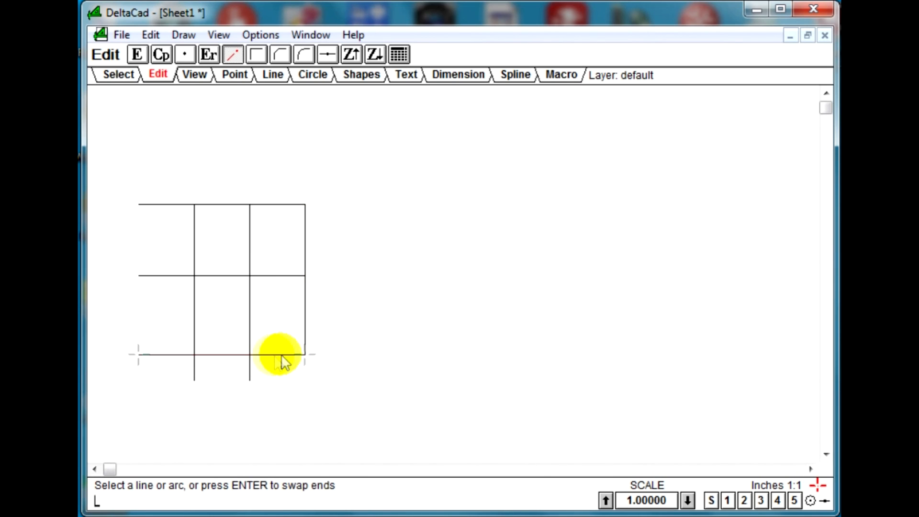
left_click(248, 376)
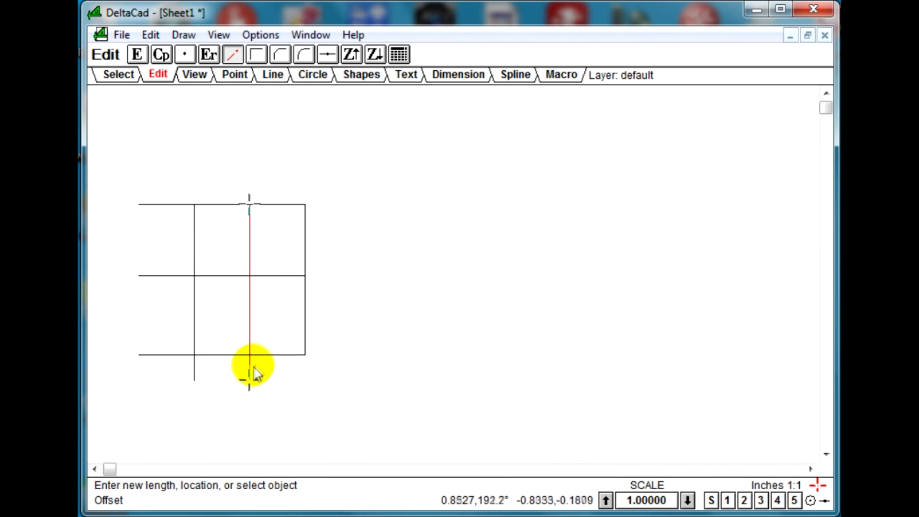
left_click(267, 357)
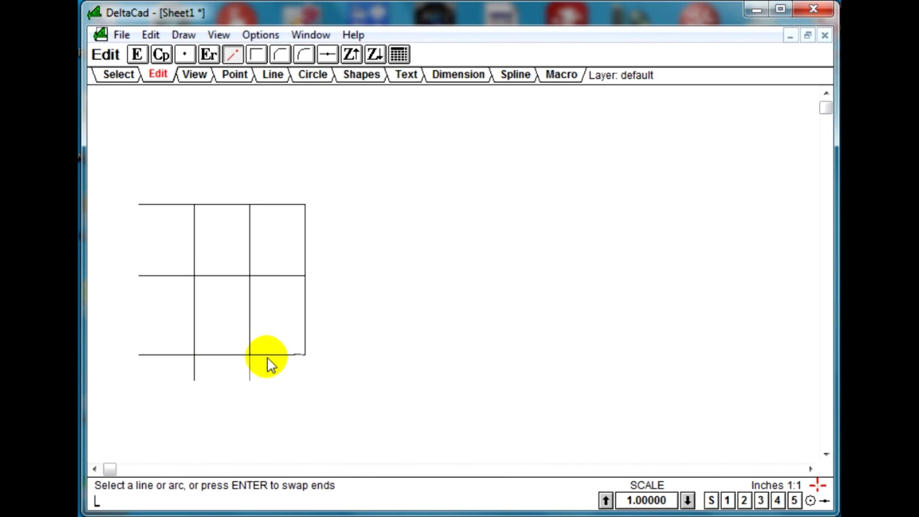
left_click(195, 369)
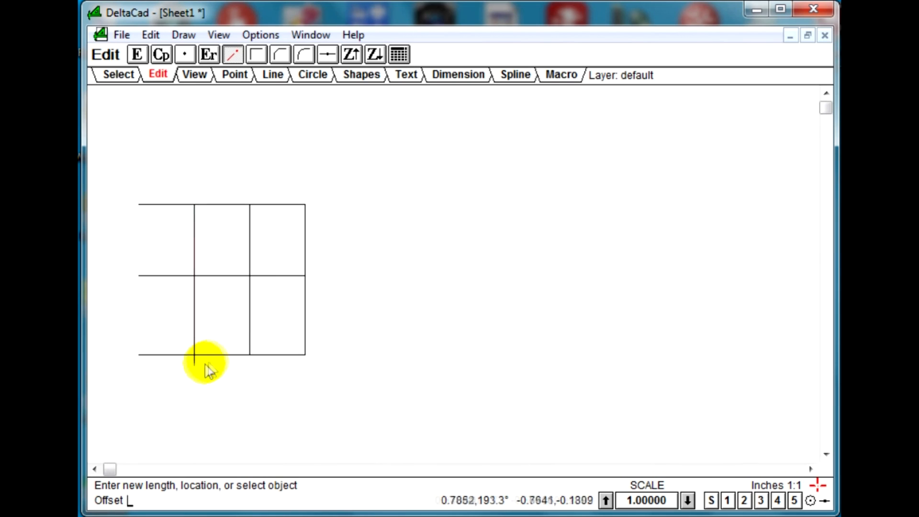
left_click(218, 358)
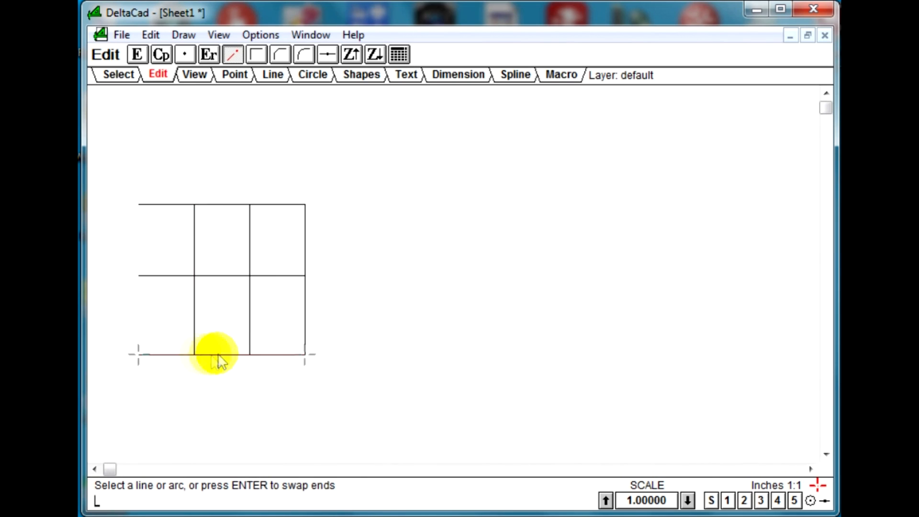
Step: Trim the left ends of all three horizontal lines back to the leftmost vertical line
left_click(163, 353)
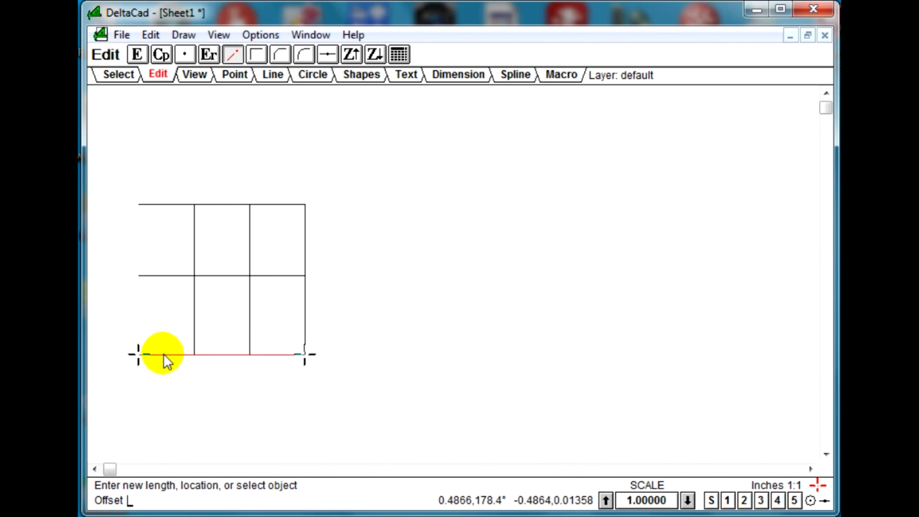
left_click(193, 328)
left_click(160, 276)
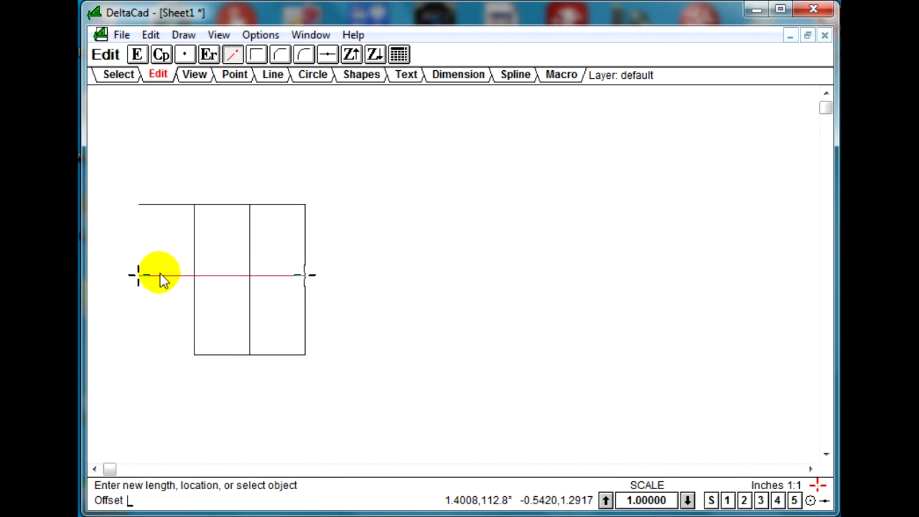
left_click(195, 246)
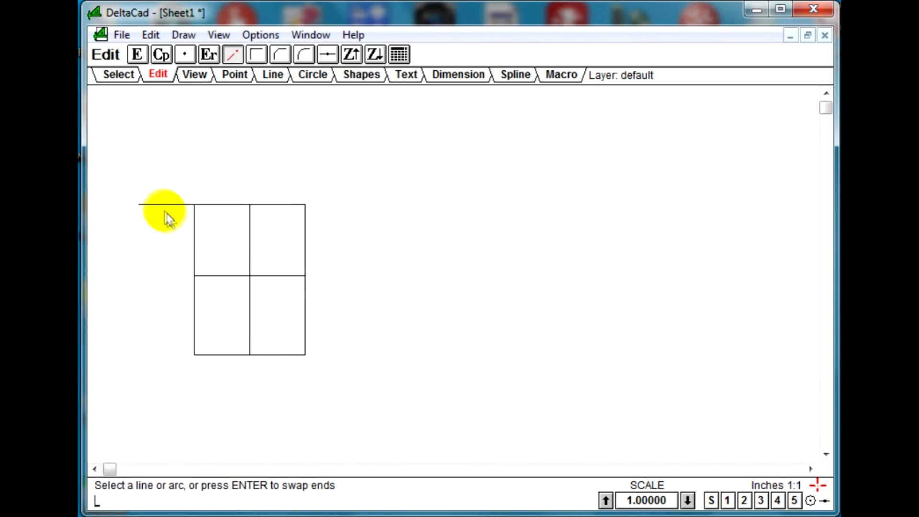
left_click(150, 205)
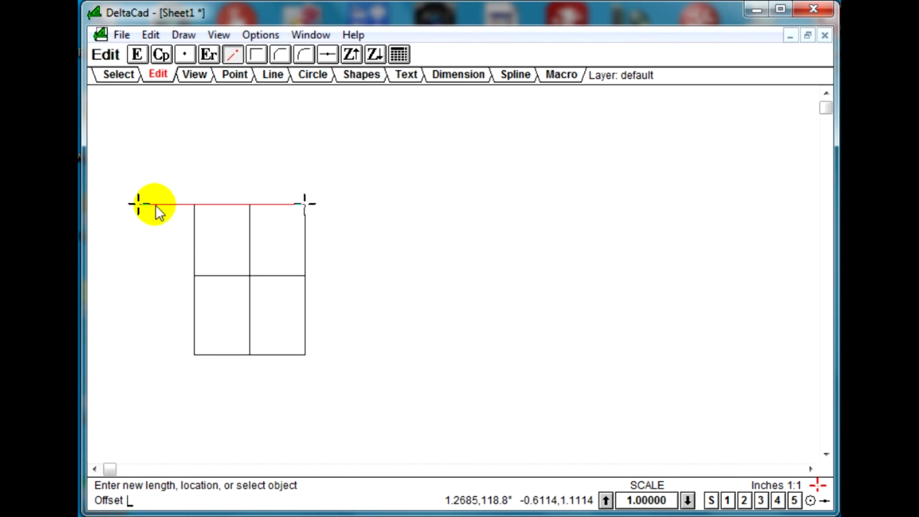
left_click(194, 245)
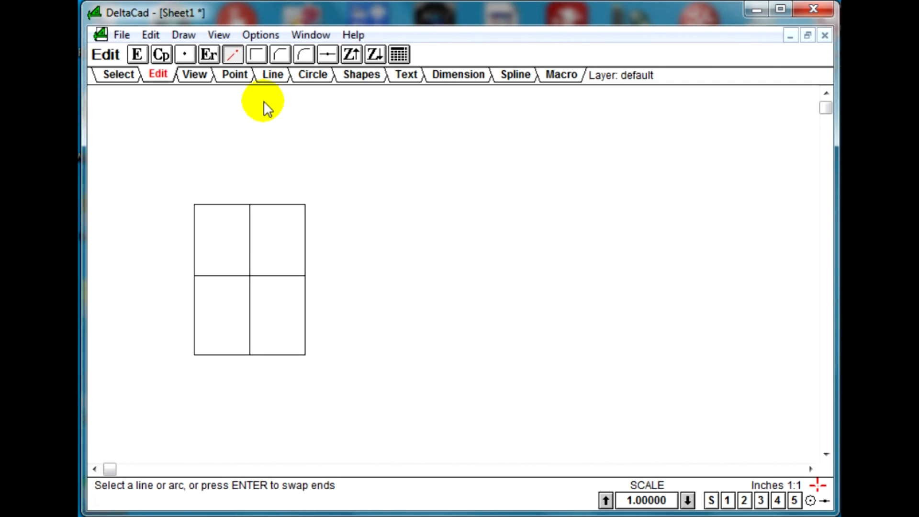
Step: Draw a two-corner rectangle about 1.7 by 2.5 inches to the right of the grid, and undo it
left_click(360, 74)
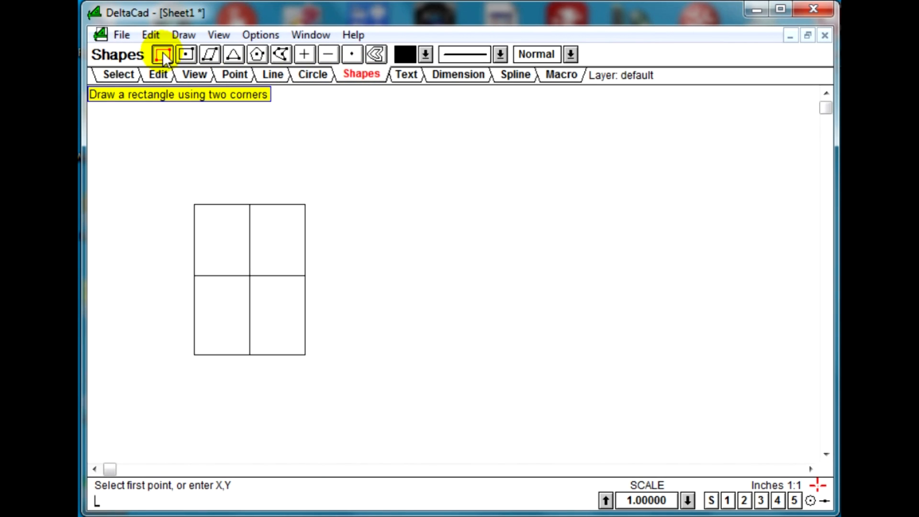
left_click(386, 199)
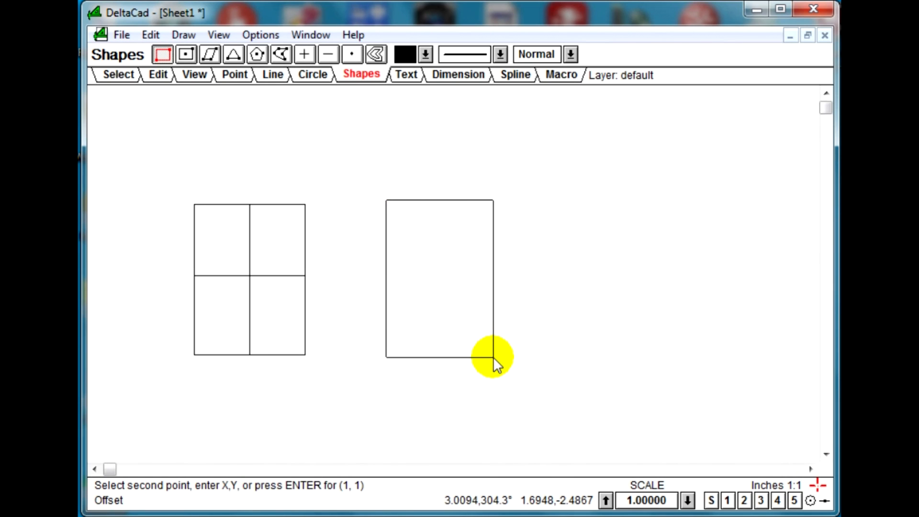
left_click(493, 357)
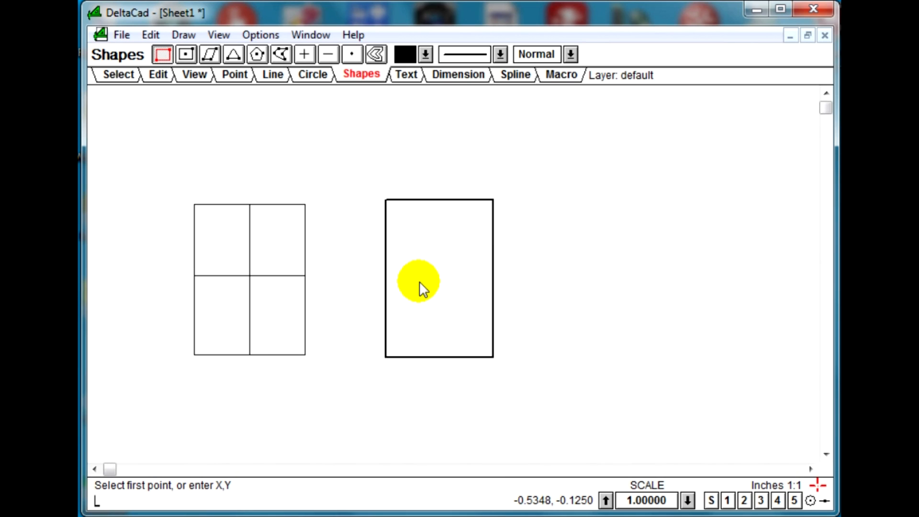
left_click(114, 76)
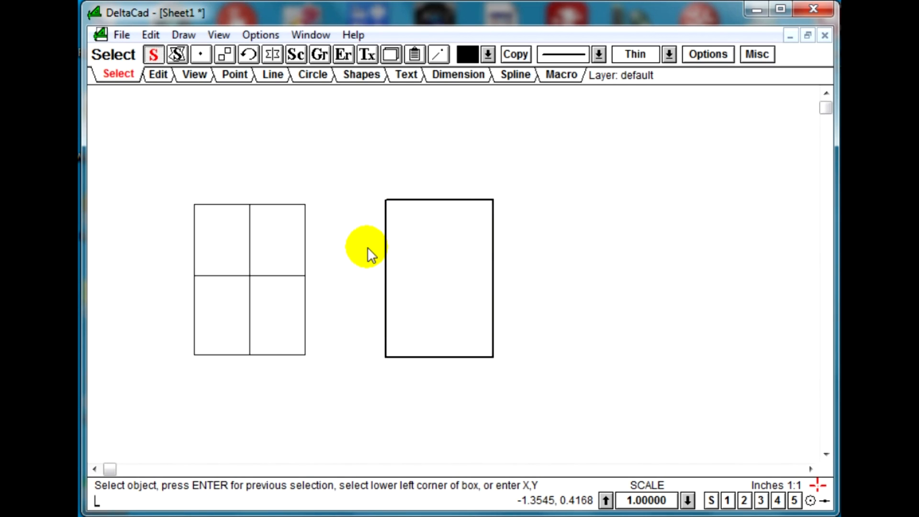
key("ctrl+z")
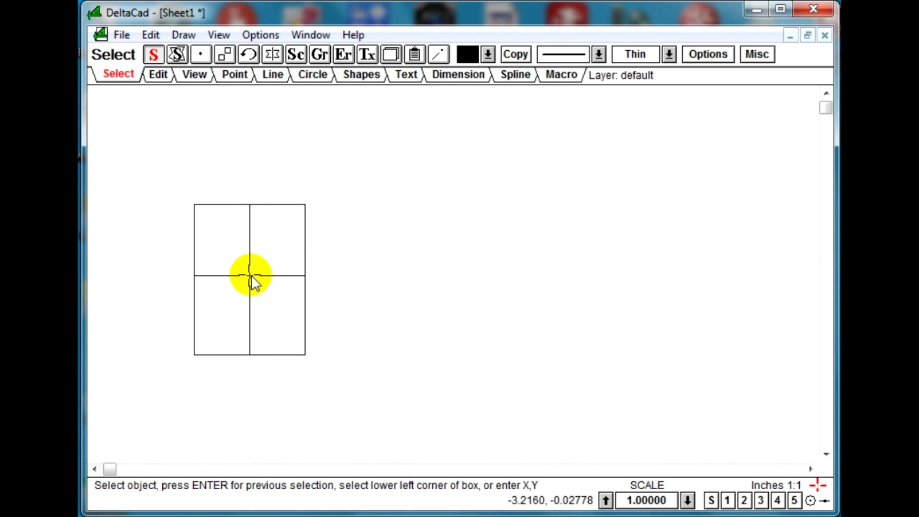
Step: Set the line style to dashed and add a parallel line 1/8 inch to the right of the grid's middle vertical line
scroll(252, 275, "up", 1)
scroll(251, 276, "up", 1)
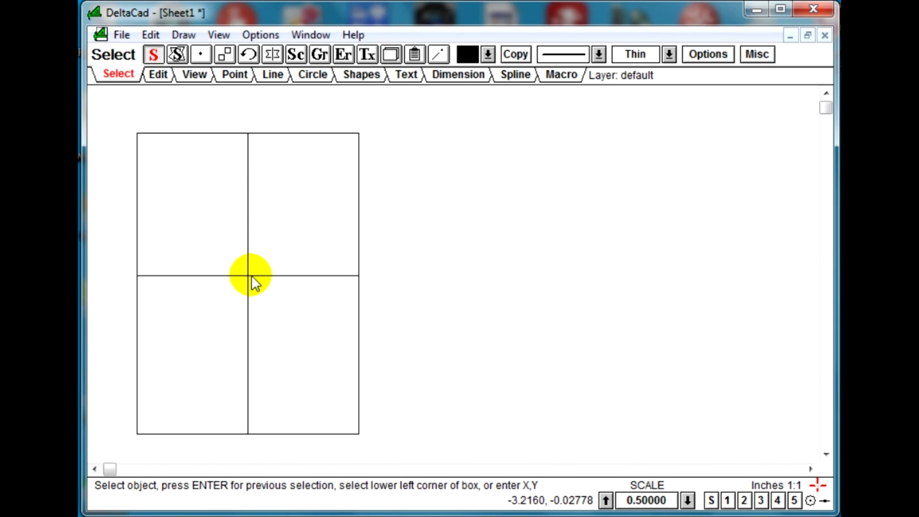
scroll(251, 275, "up", 1)
scroll(251, 275, "down", 1)
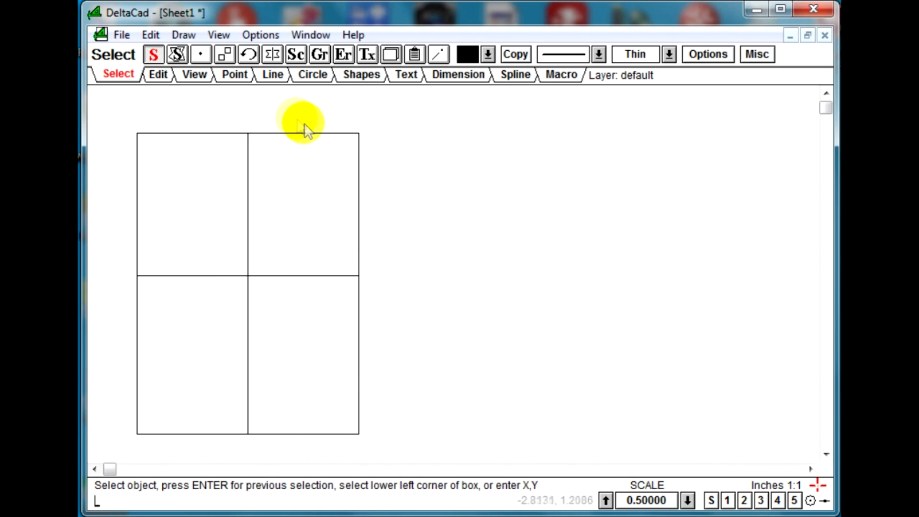
left_click(272, 76)
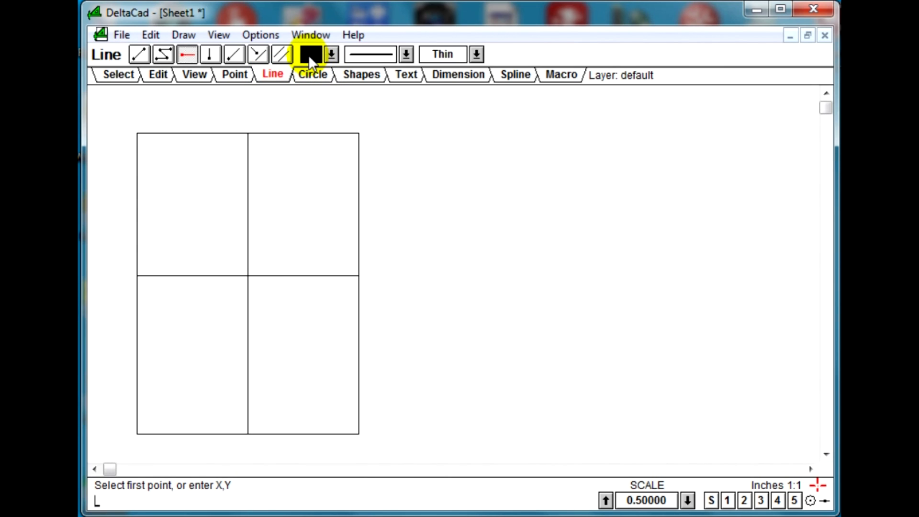
left_click(405, 55)
left_click(377, 91)
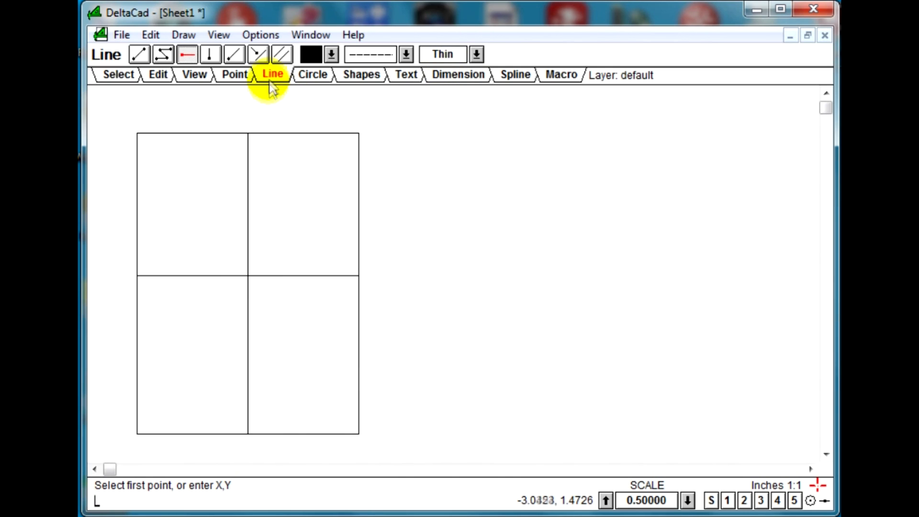
left_click(283, 55)
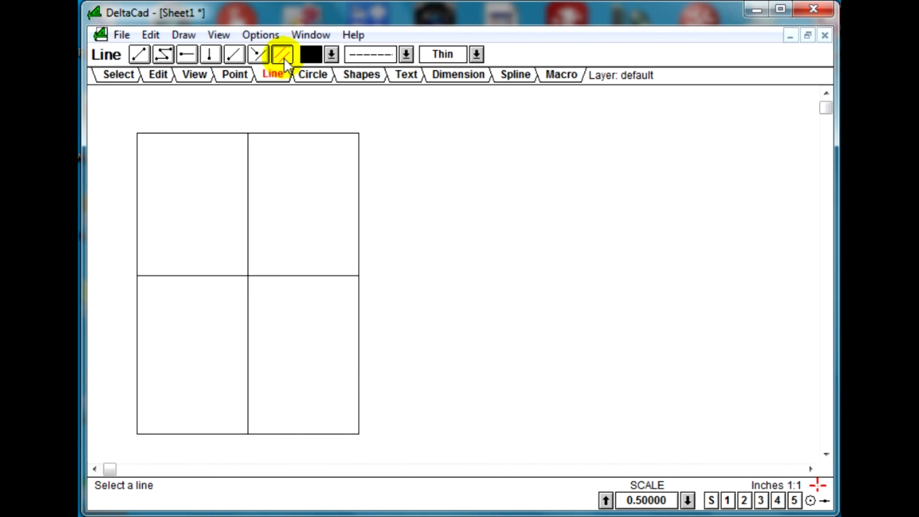
left_click(249, 215)
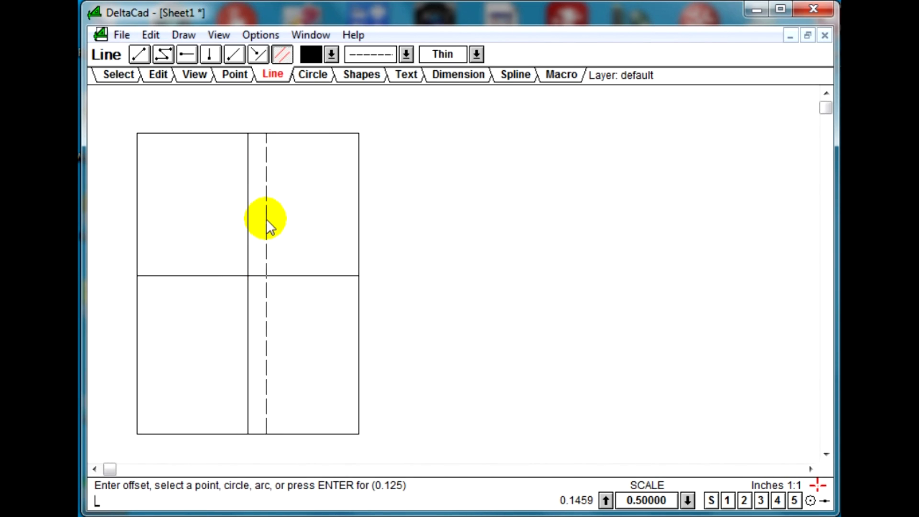
type("1/8")
key("Return")
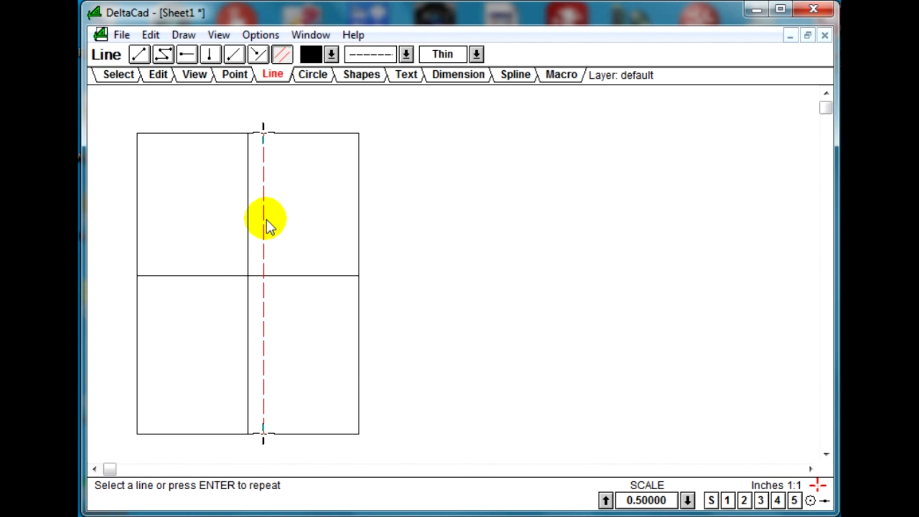
Step: Repeat the dashed parallel line five more times at the same 1/8 inch spacing across the grid's right half
key("Return")
key("Return")
key("Return")
key("Return")
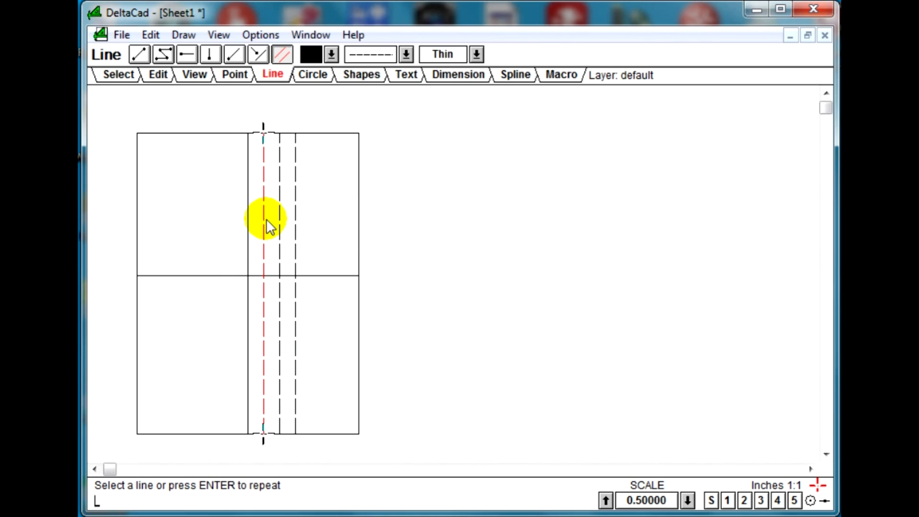
key("Return")
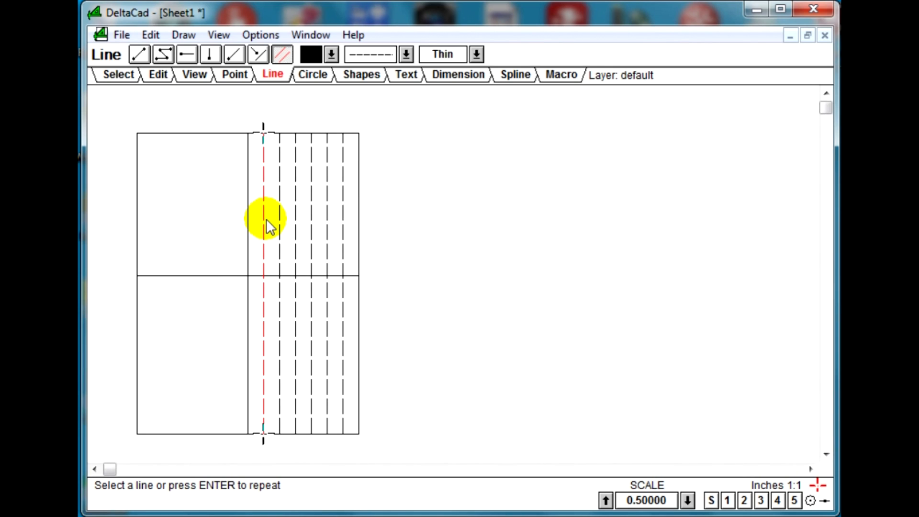
Step: Add six dashed parallel lines spaced 0.125 inch apart from the middle vertical line across the grid's left half
left_click(248, 232)
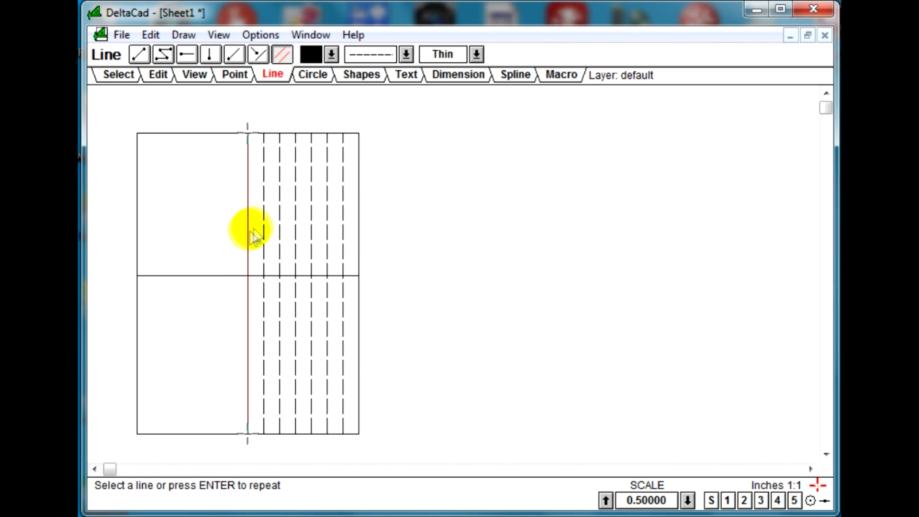
left_click(248, 234)
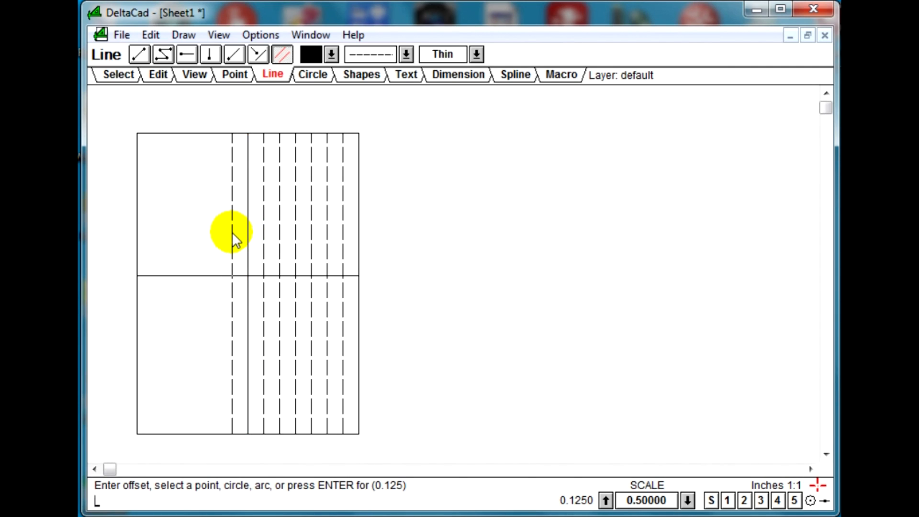
left_click(232, 231)
key("Return")
key("Return")
key("Return")
key("Return")
key("Return")
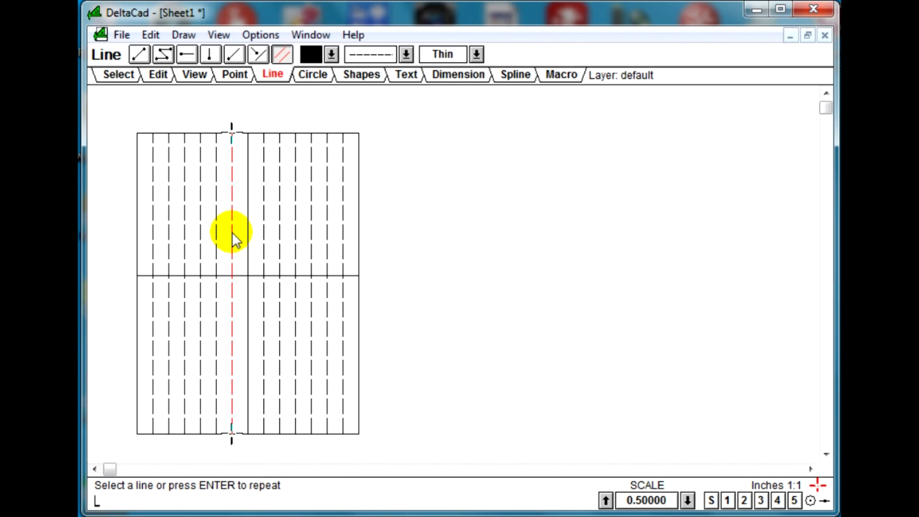
Step: Erase the fourth dashed vertical line on each side of the grid's middle vertical line
type("L")
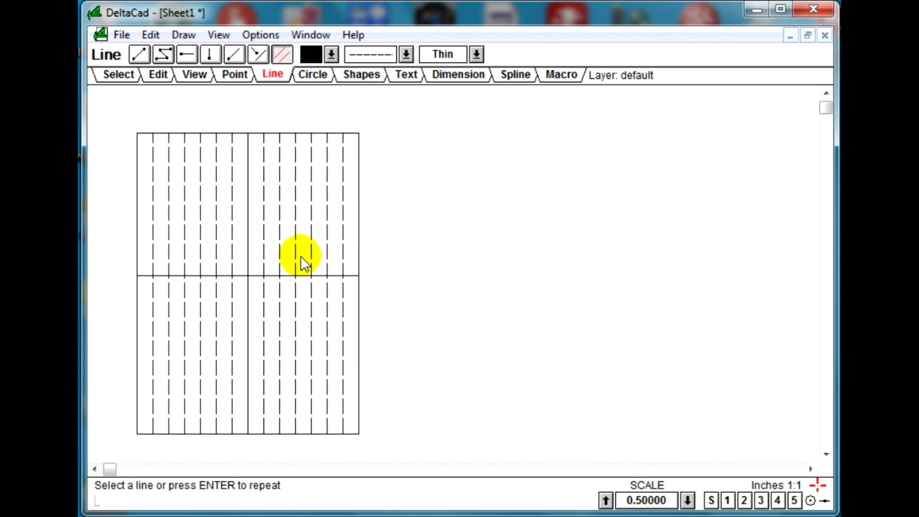
left_click(159, 76)
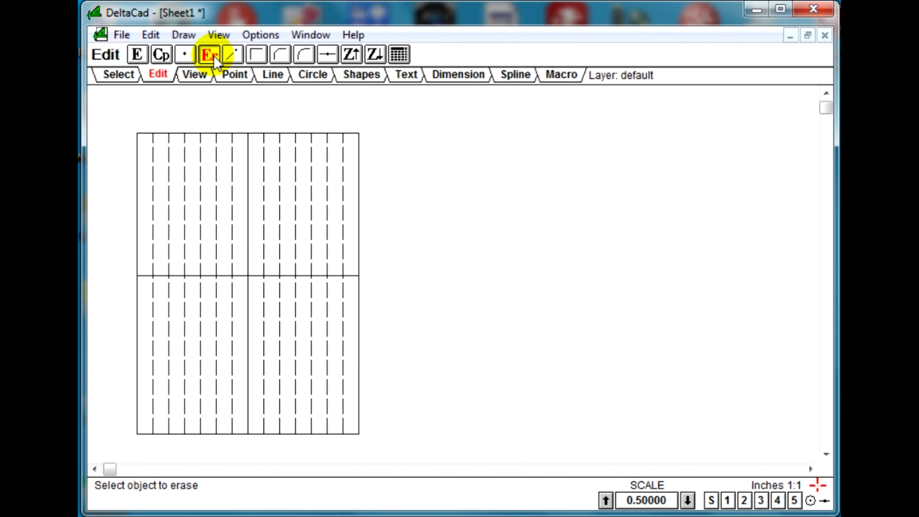
left_click(311, 252)
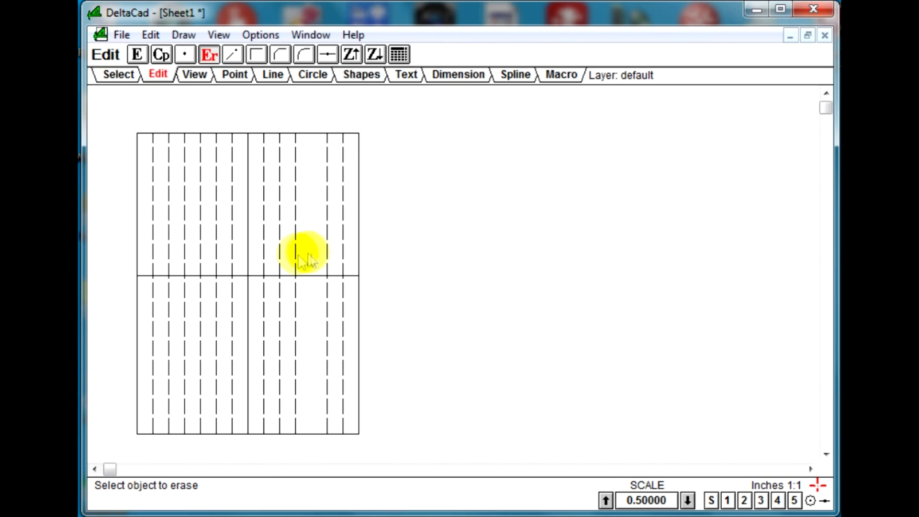
left_click(185, 249)
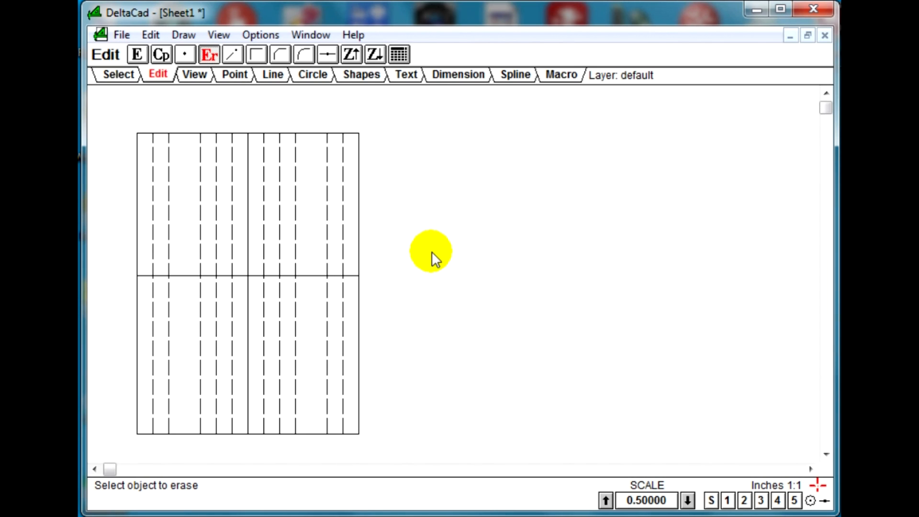
Step: Add dashed parallel lines 5/8 inch below and 5/8 inch above the grid's middle horizontal line
left_click(267, 75)
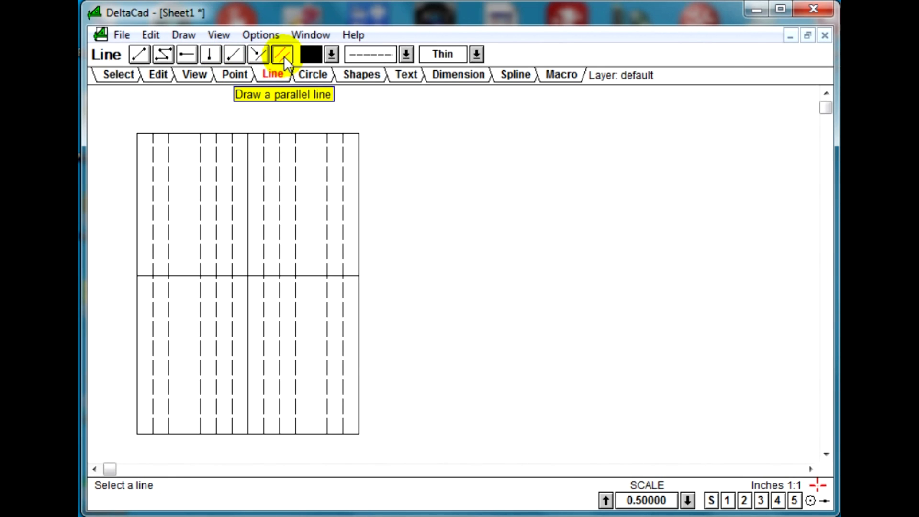
left_click(310, 274)
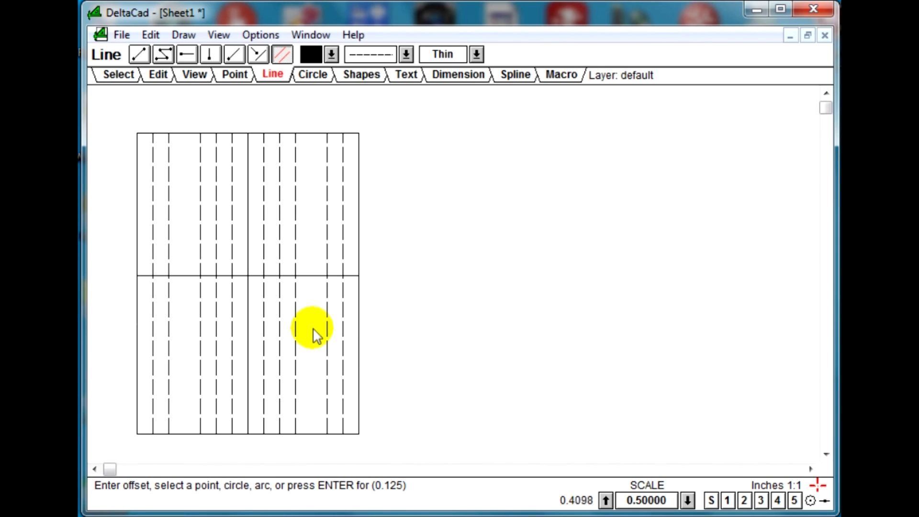
type("5/8")
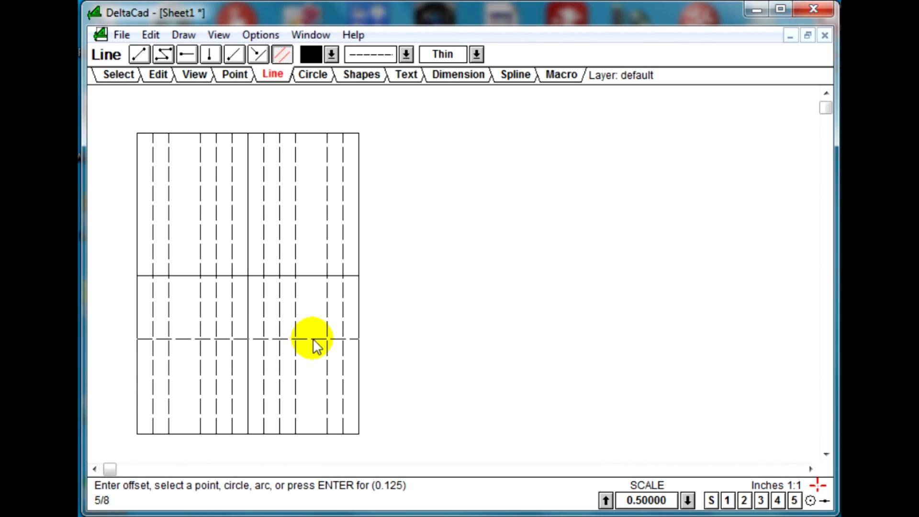
key("Return")
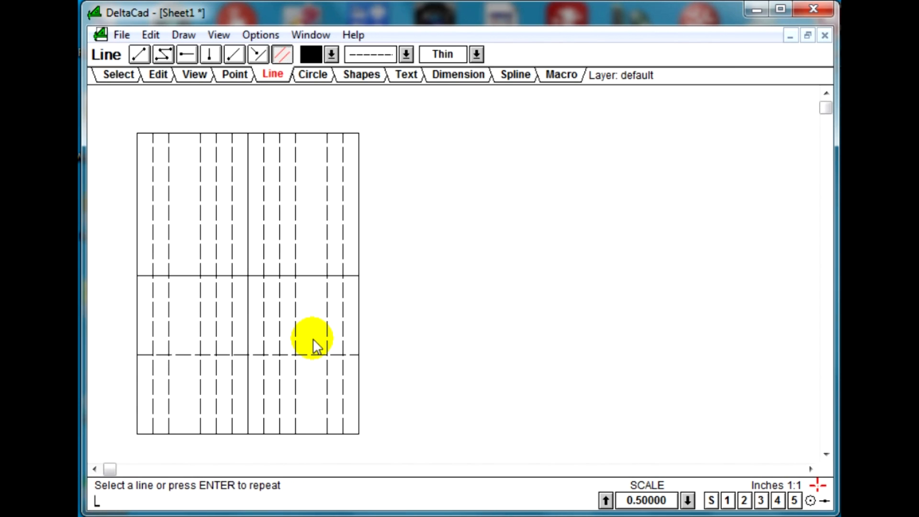
type("L")
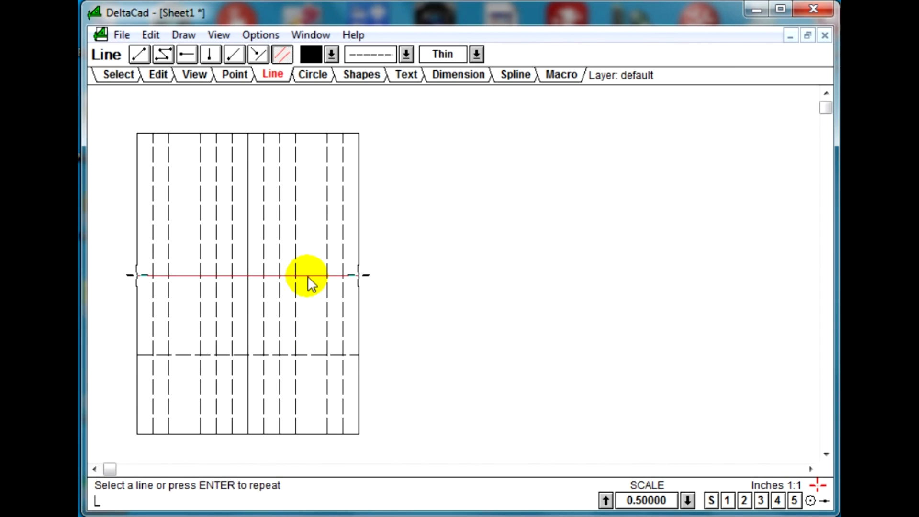
left_click(308, 276)
key("Return")
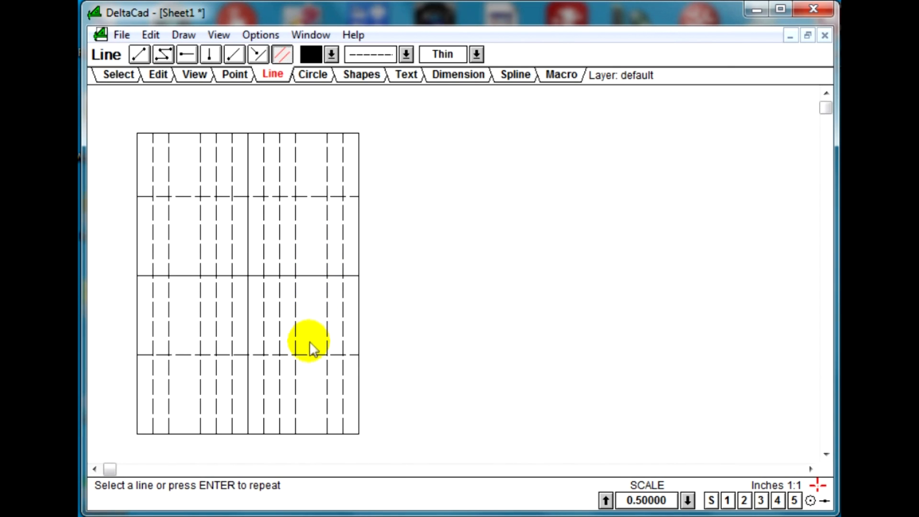
Step: Add three more dashed parallels spaced 1/8 inch apart below the lower dashed horizontal line
left_click(306, 353)
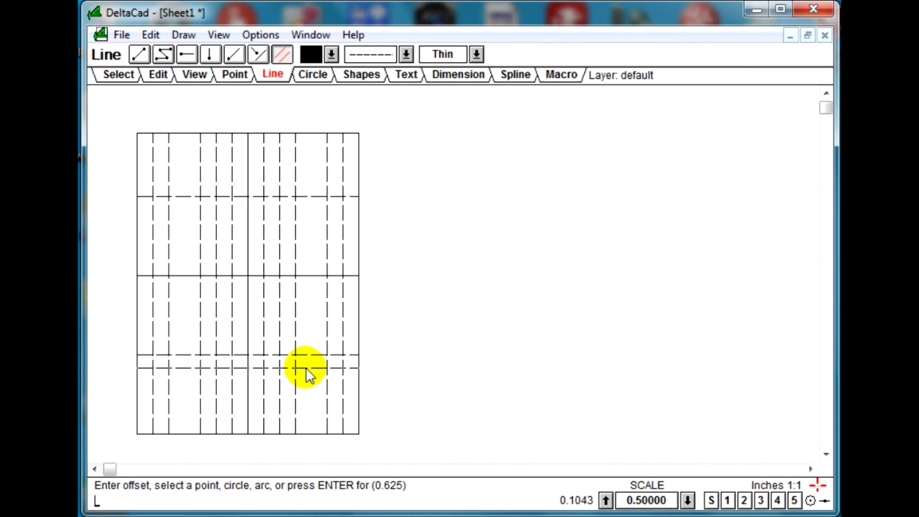
type("1/8")
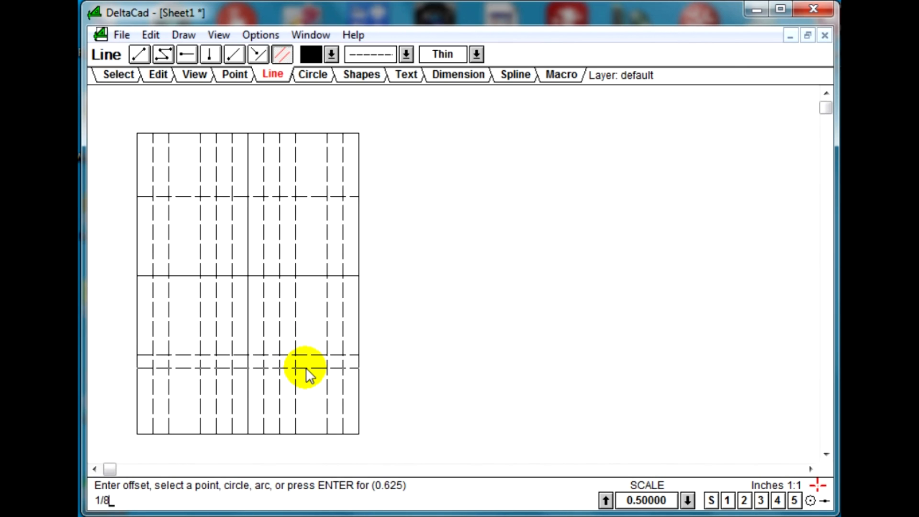
key("Return")
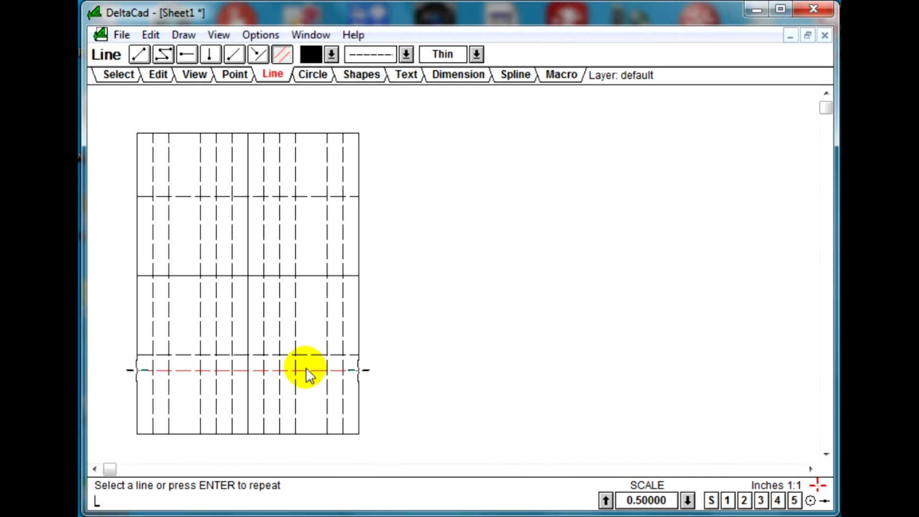
key("Return")
key("Return")
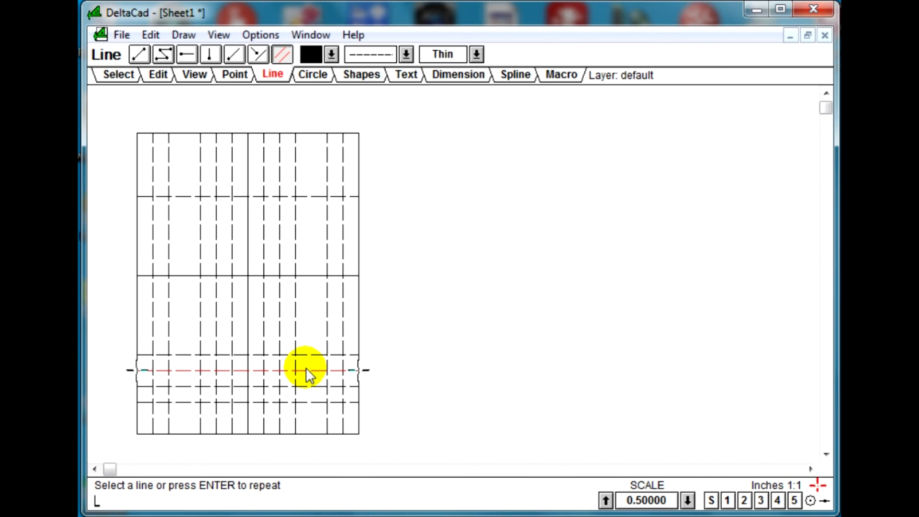
Step: Add three dashed parallels spaced 0.125 inch apart above the upper dashed horizontal line
left_click(303, 196)
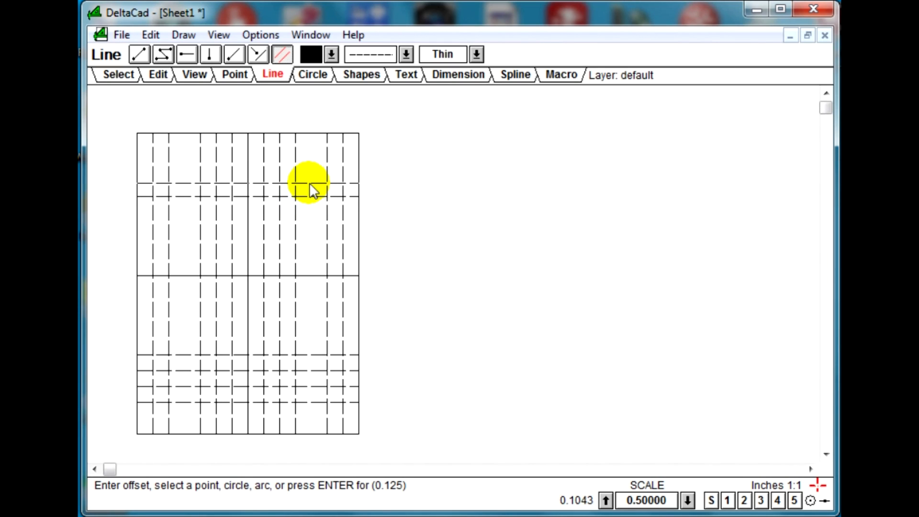
left_click(310, 183)
key("Return")
key("Return")
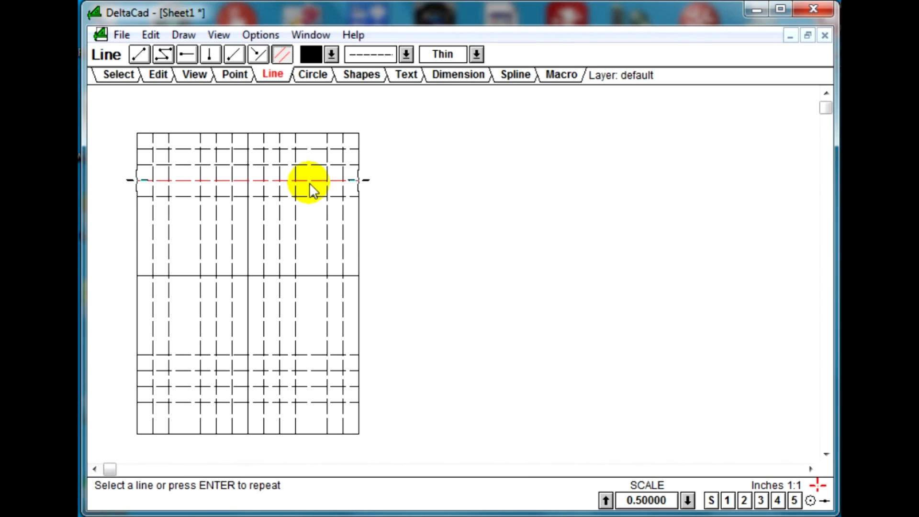
Step: Save the drawing in the DeltaCad folder as "small spherical ornament template"
middle_click(399, 272)
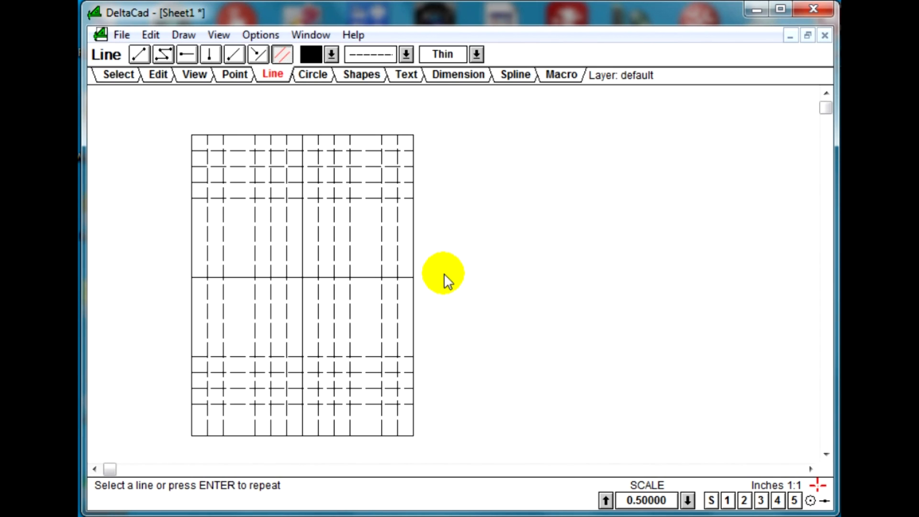
left_click(122, 35)
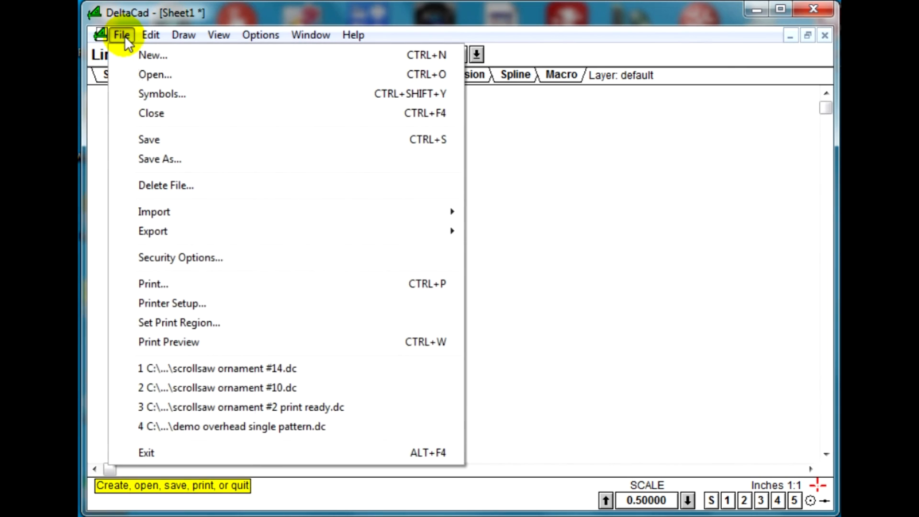
left_click(145, 140)
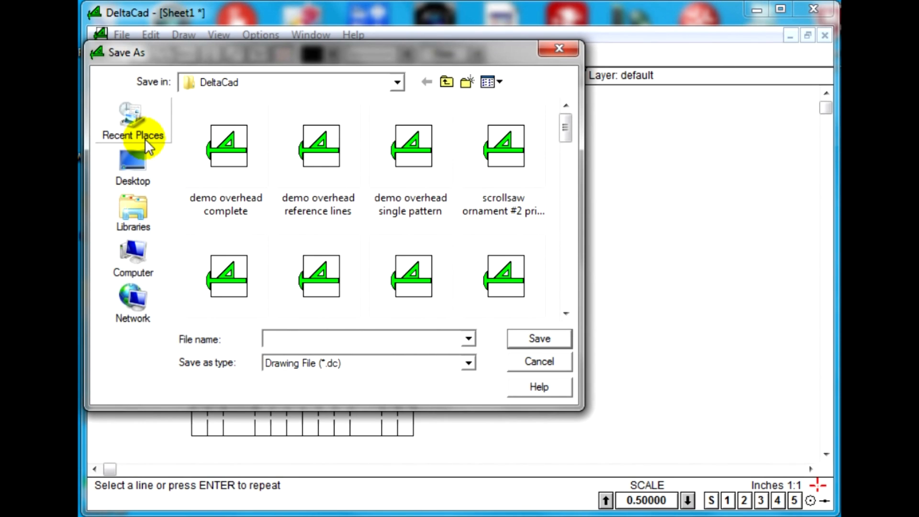
type("sma")
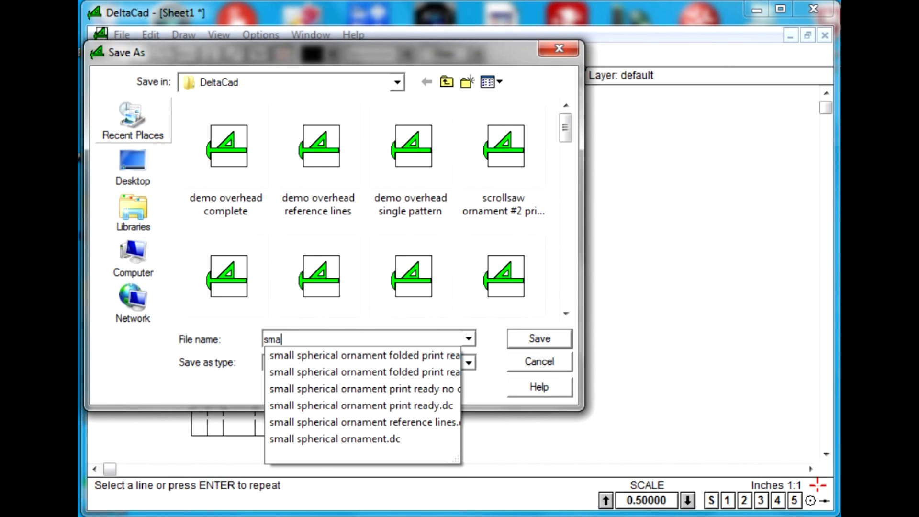
type("ll spherical ornament ")
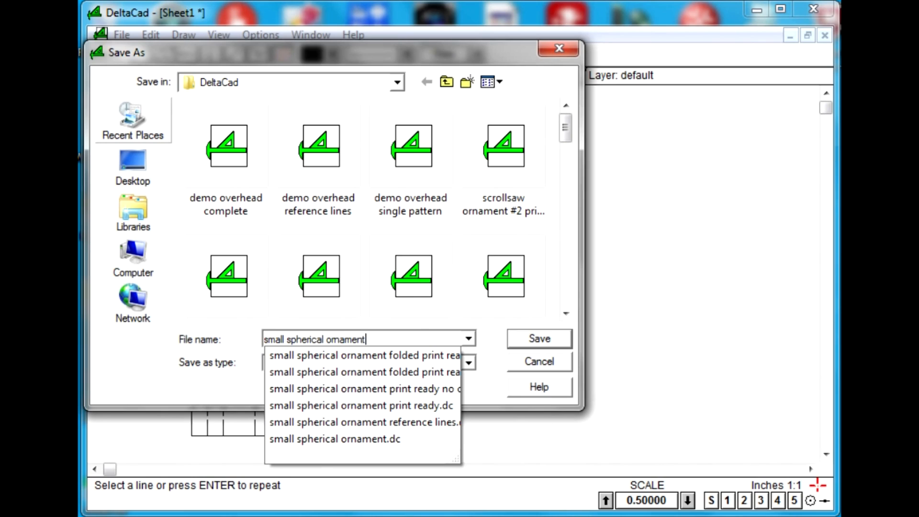
type("template")
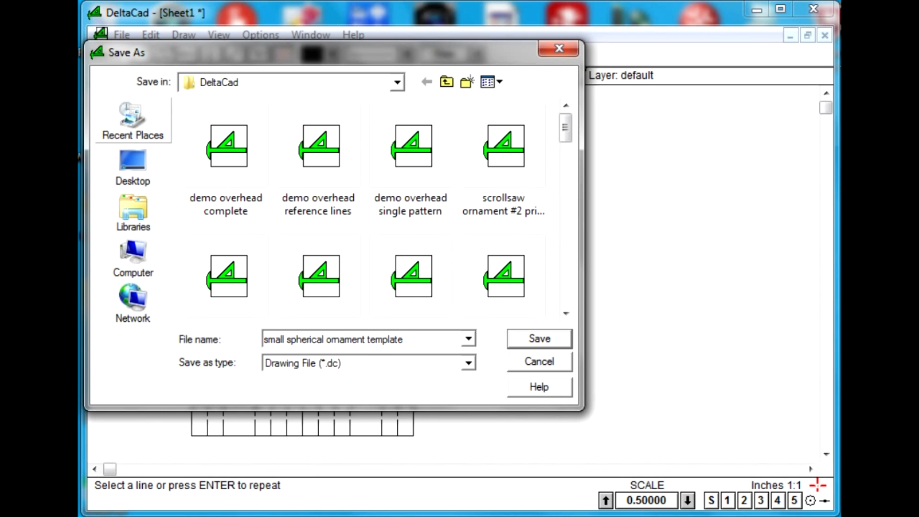
left_click(543, 340)
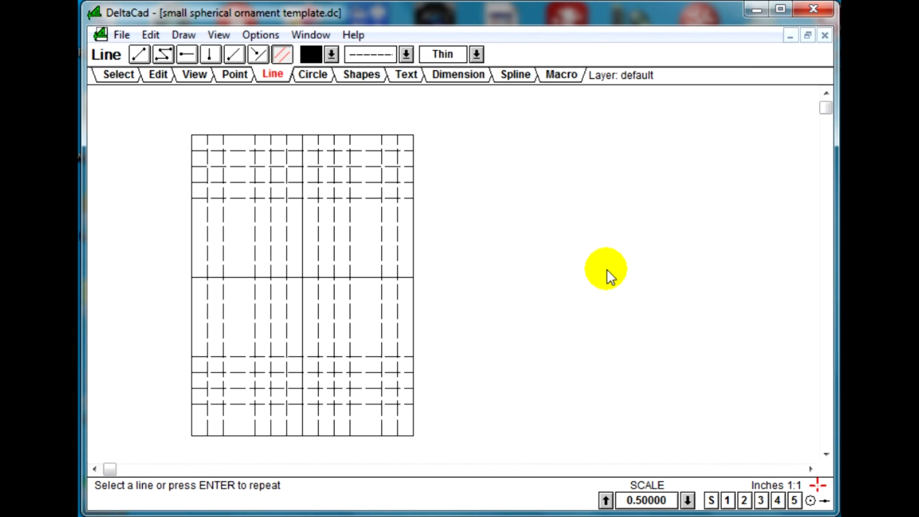
Step: Start the three-point elliptical arc tool with the color set to red and the line width to Thin
left_click(315, 77)
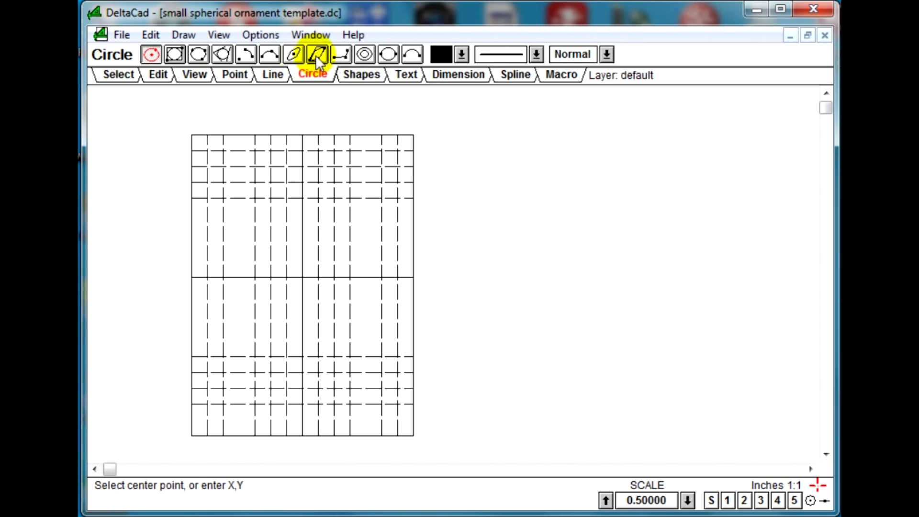
left_click(340, 53)
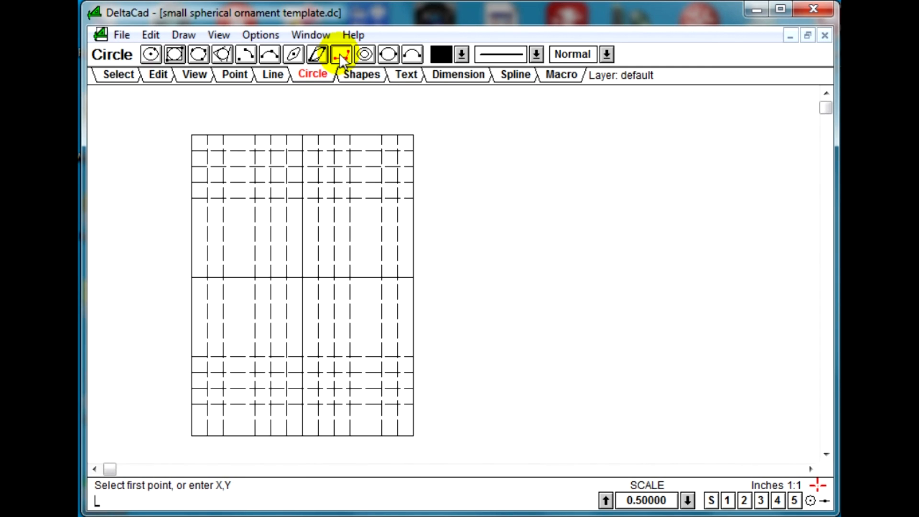
left_click(461, 55)
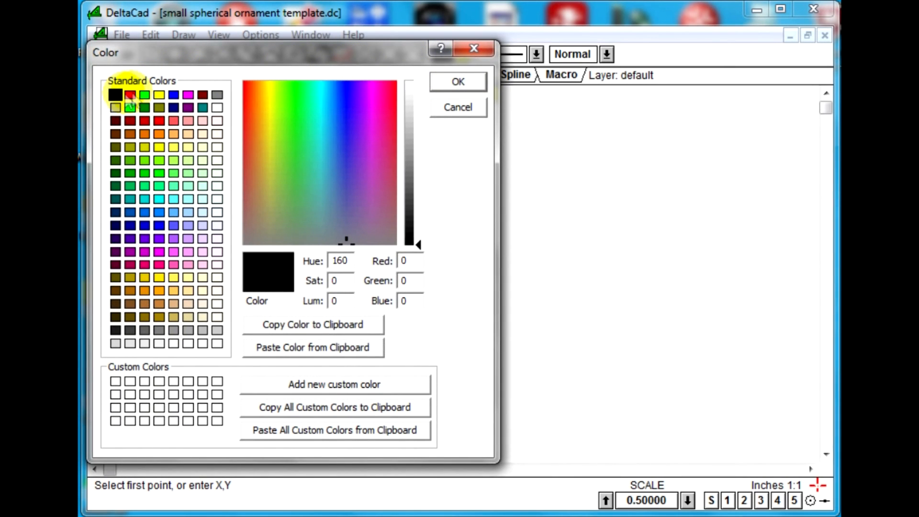
left_click(132, 94)
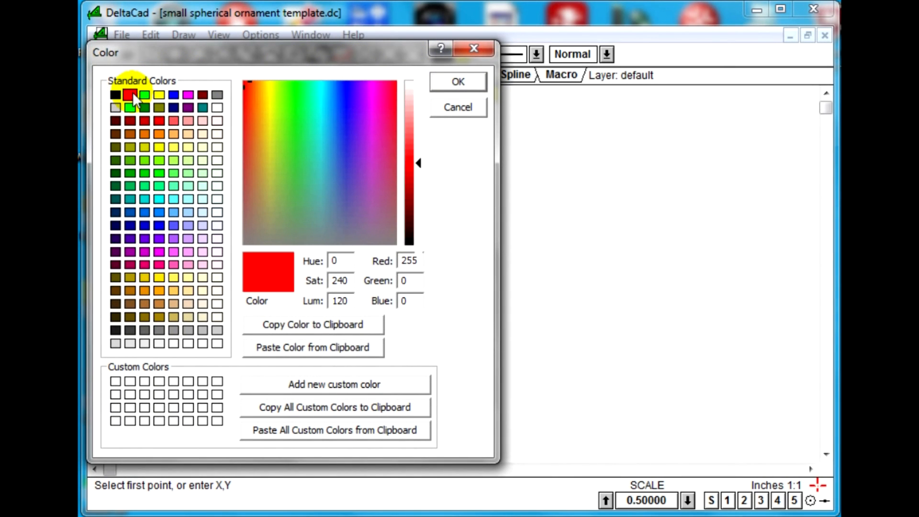
left_click(459, 80)
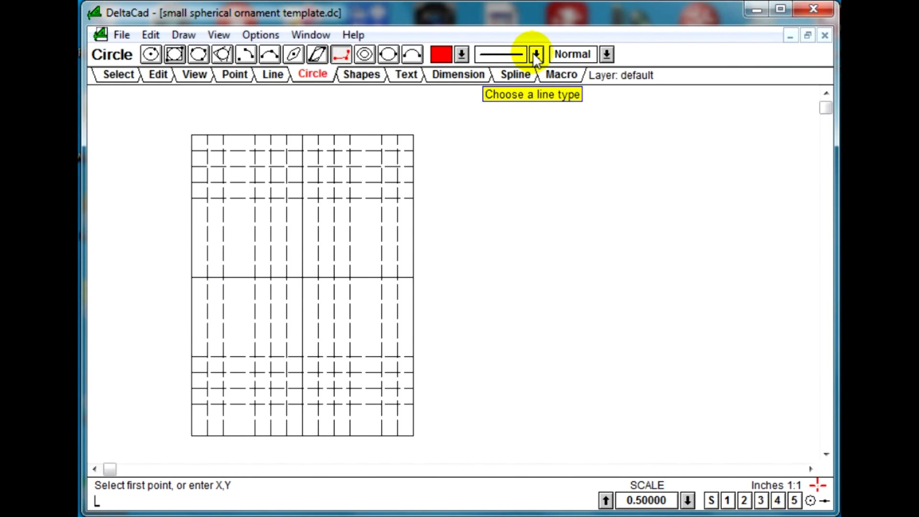
left_click(607, 54)
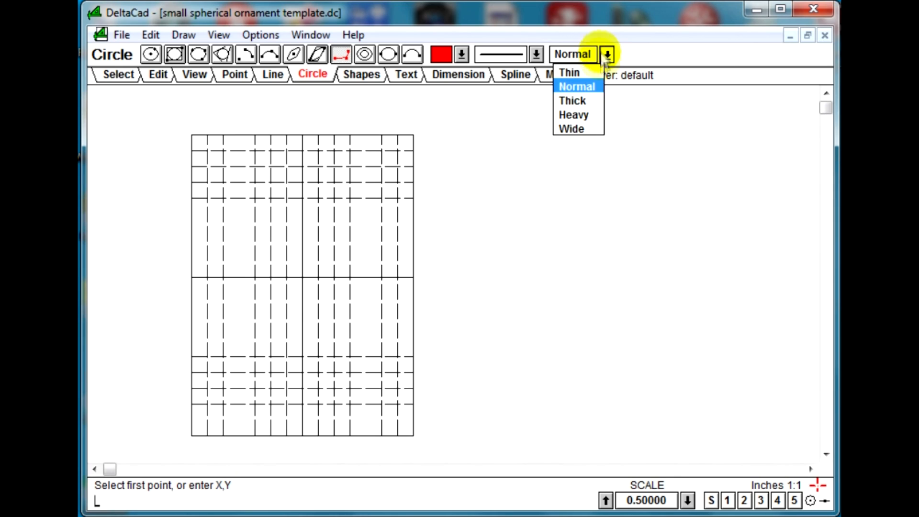
left_click(575, 73)
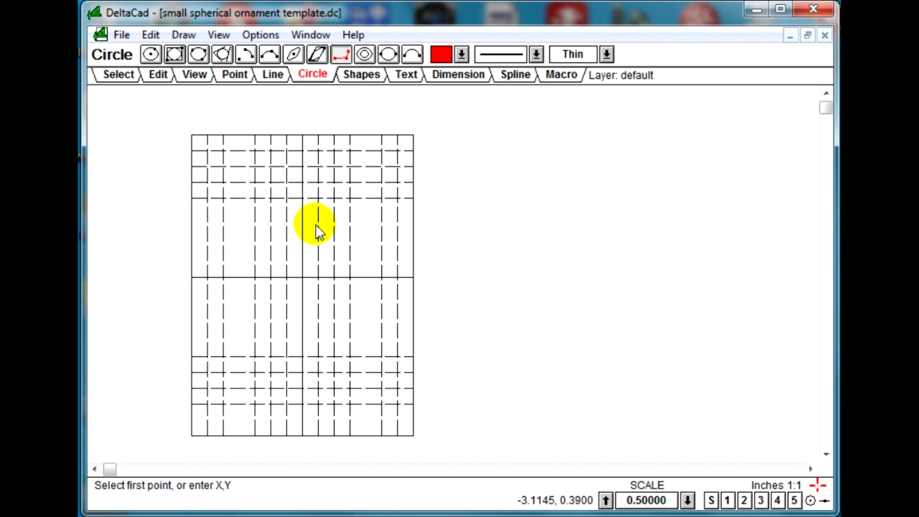
Step: Draw two quarter-ellipse arcs from the middle vertical's crossings with the 5/8-inch dashed lines to the middle horizontal at the second dashed vertical on the right
left_click(303, 197)
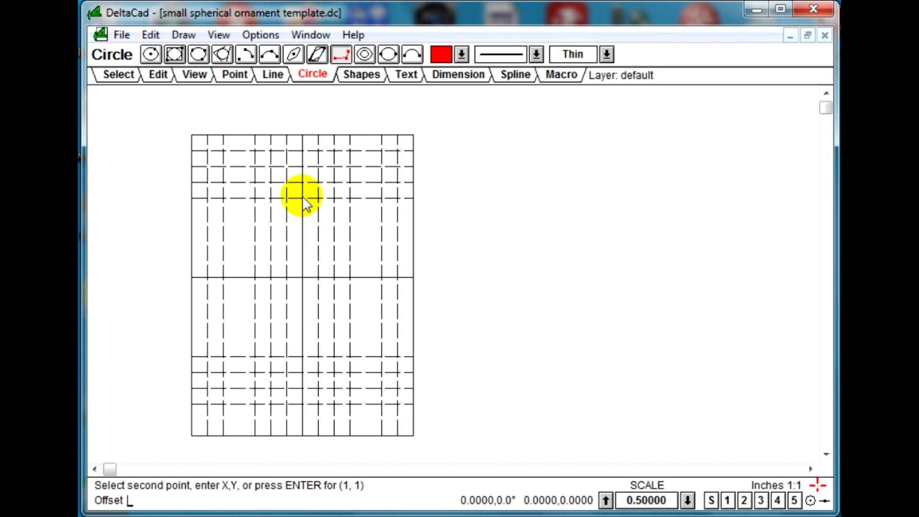
left_click(334, 197)
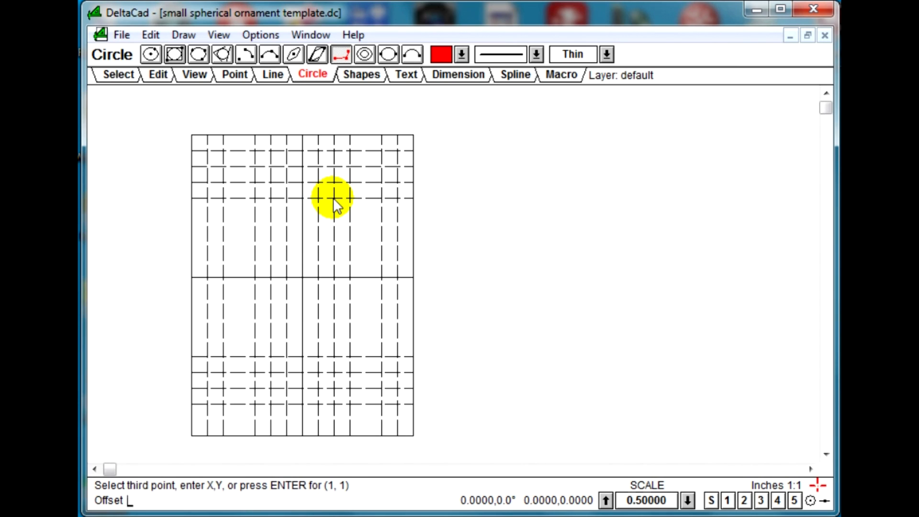
left_click(334, 277)
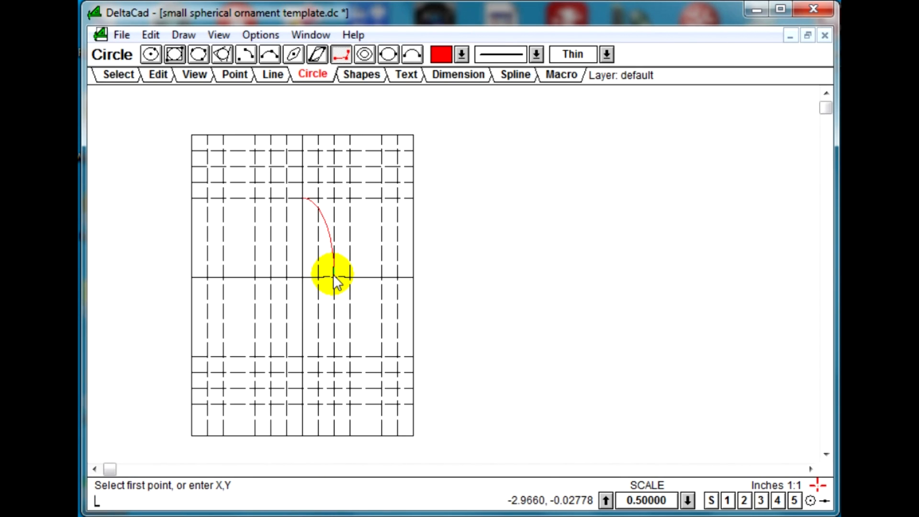
left_click(303, 357)
left_click(332, 355)
left_click(335, 279)
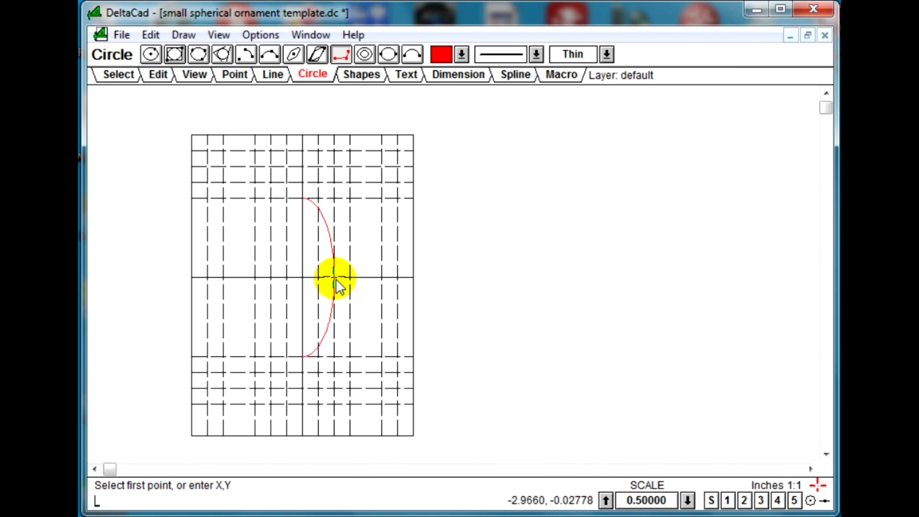
Step: Complete the inner ellipse with two quarter-ellipse arcs from the middle vertical's 5/8-inch crossings to the middle horizontal at the second dashed vertical on the left
left_click(302, 357)
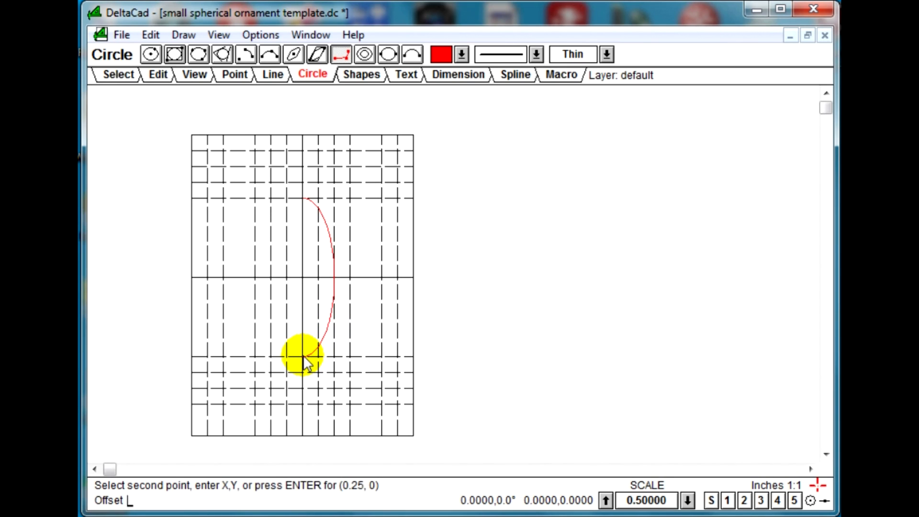
left_click(270, 357)
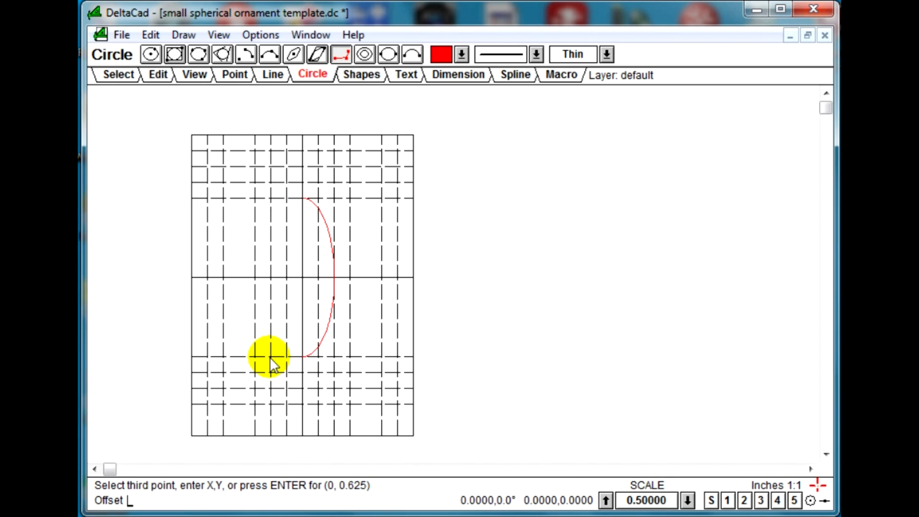
left_click(271, 277)
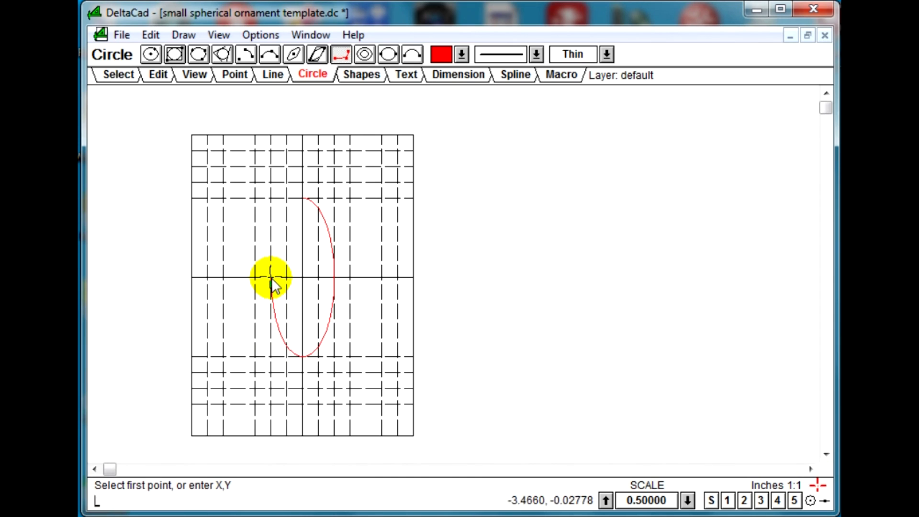
left_click(303, 198)
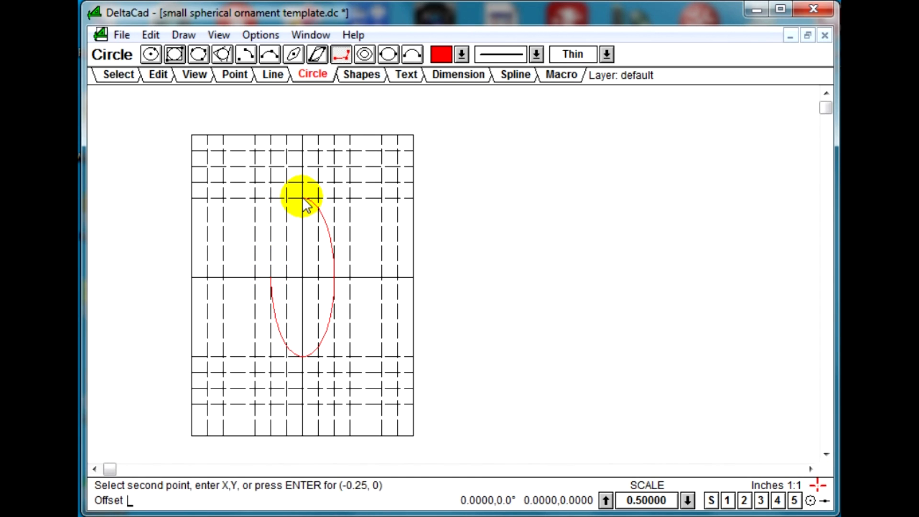
left_click(271, 198)
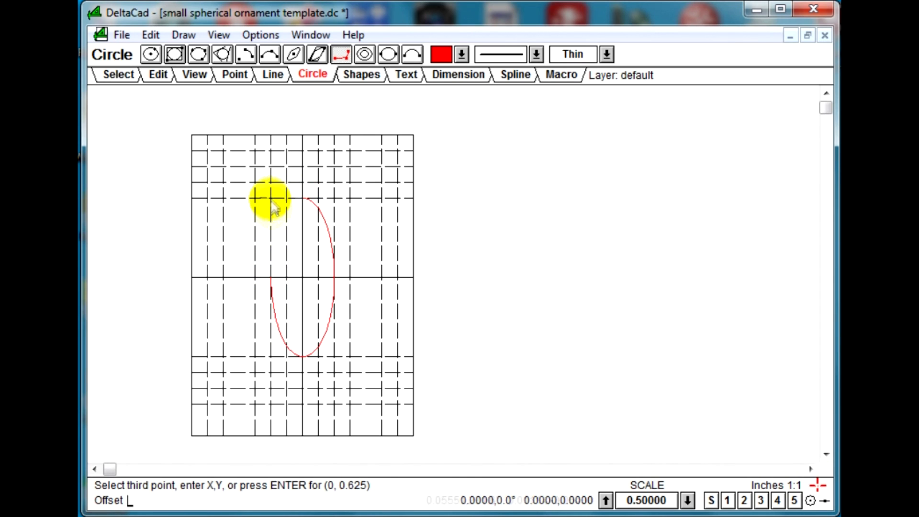
left_click(271, 275)
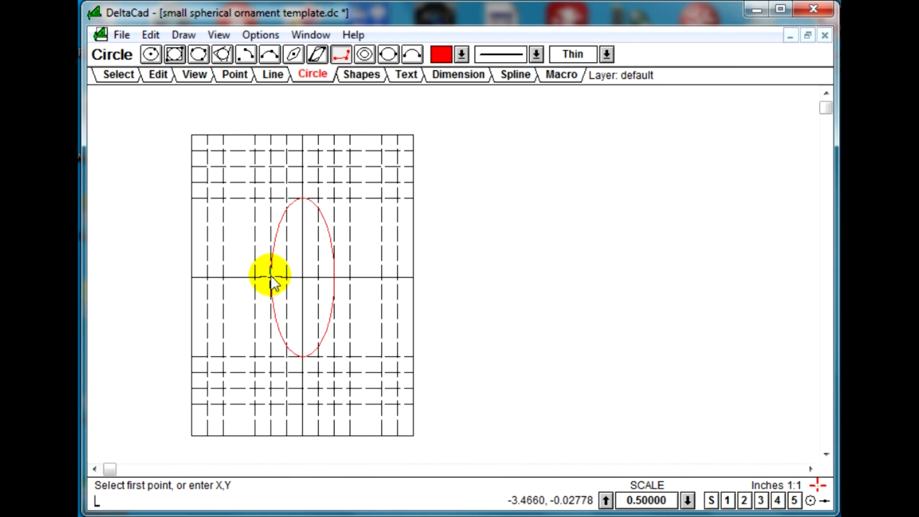
Step: Draw two quarter-ellipse arcs from the first right dashed vertical at the second dashed horizontals above and below center to the third right vertical on the middle horizontal
left_click(320, 184)
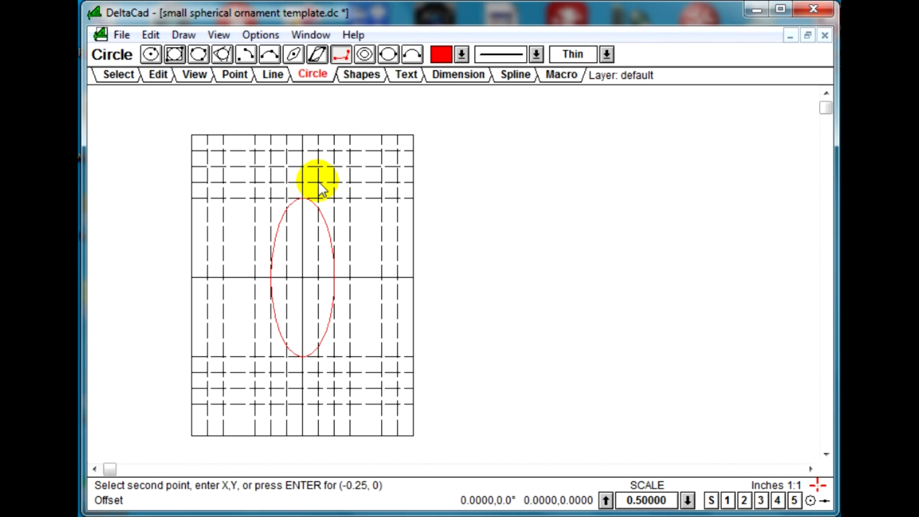
left_click(350, 183)
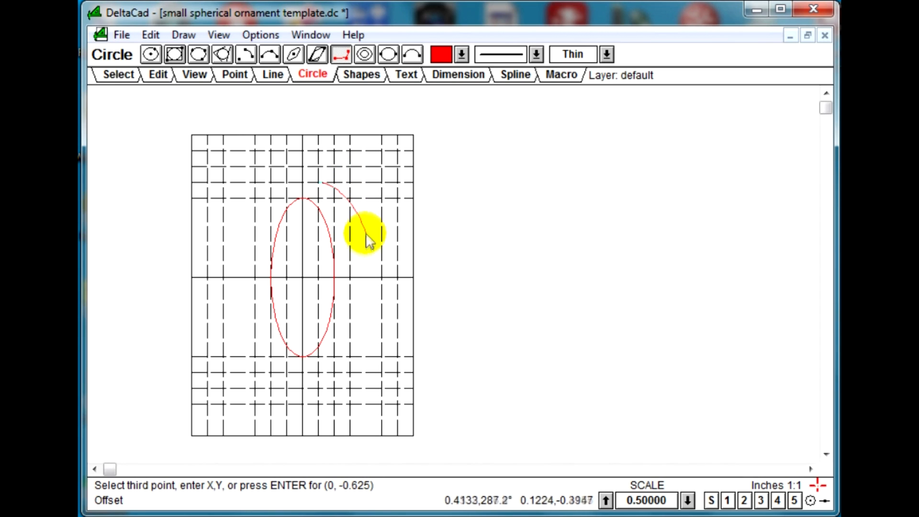
left_click(349, 277)
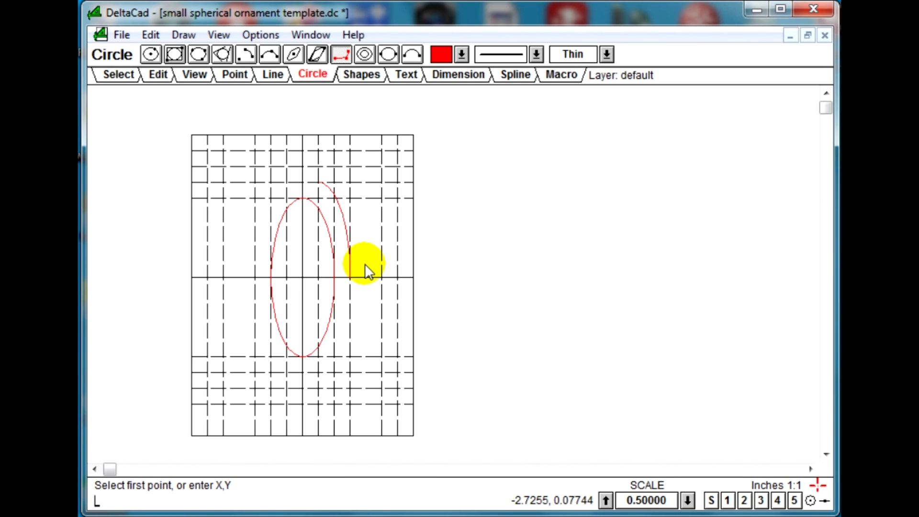
left_click(318, 373)
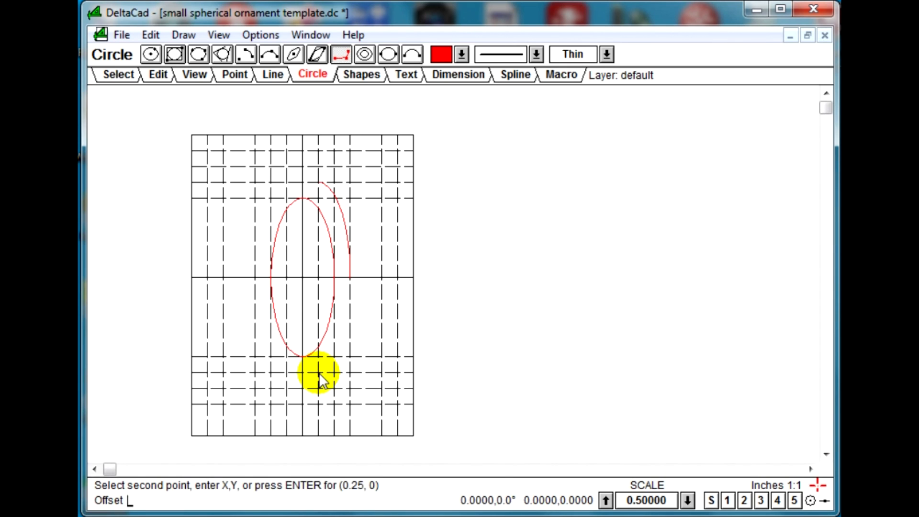
left_click(350, 372)
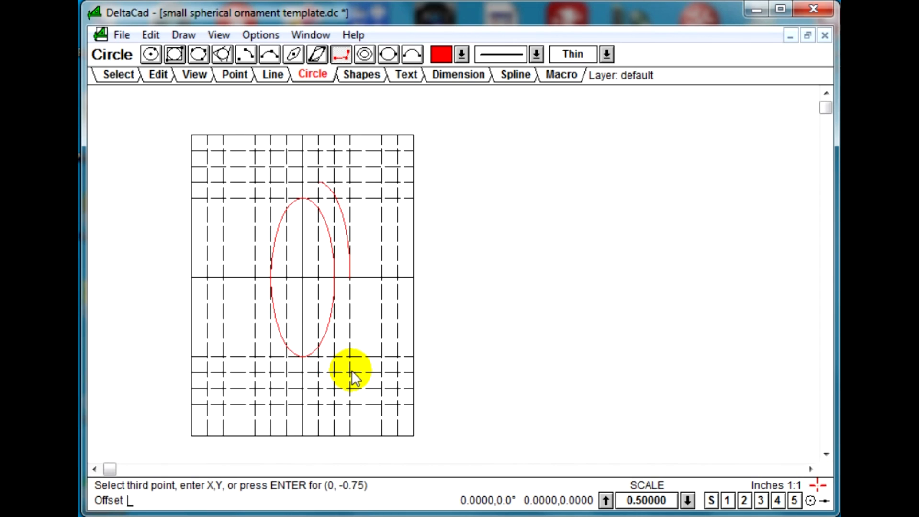
left_click(350, 277)
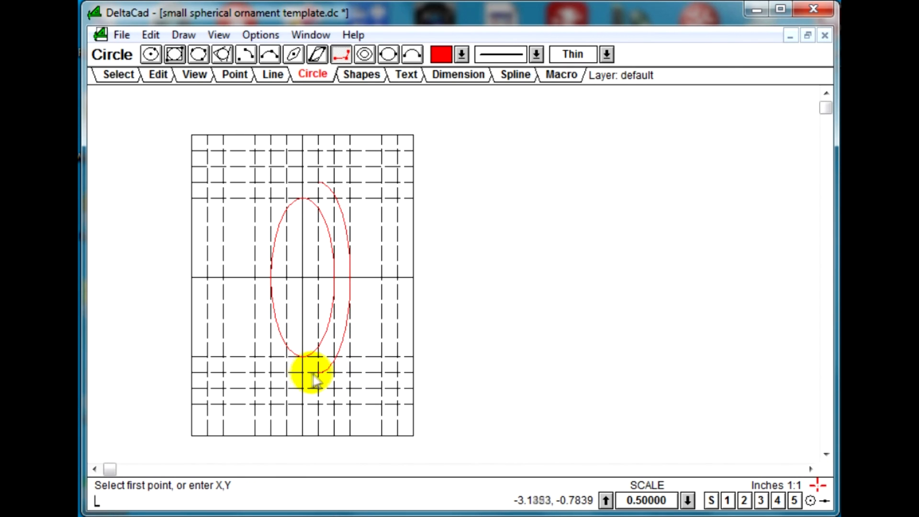
Step: Draw two matching left arcs from the first dashed vertical at the second dashed horizontals below and above center to the third left vertical on the middle horizontal
left_click(286, 370)
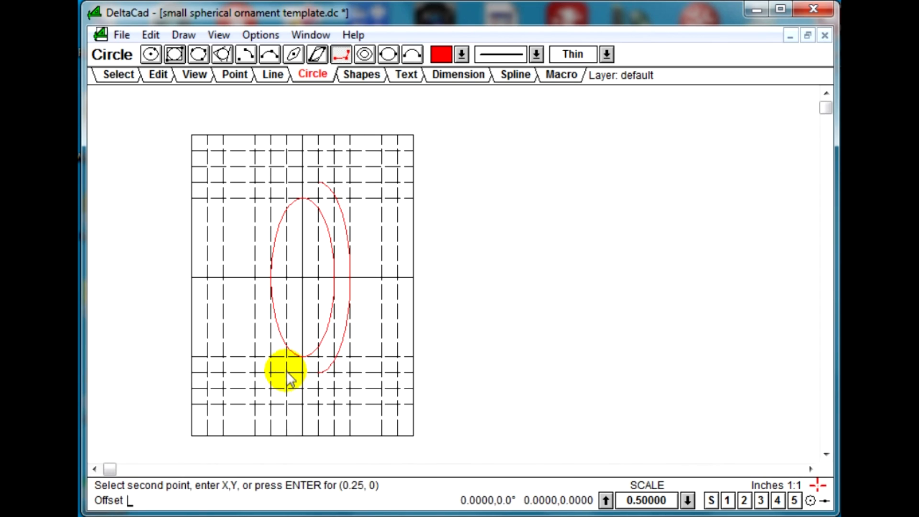
left_click(255, 371)
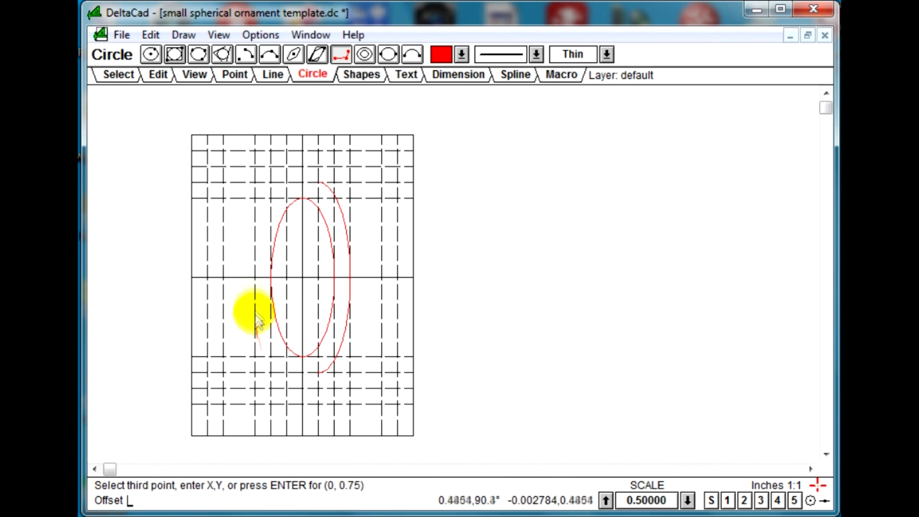
left_click(255, 277)
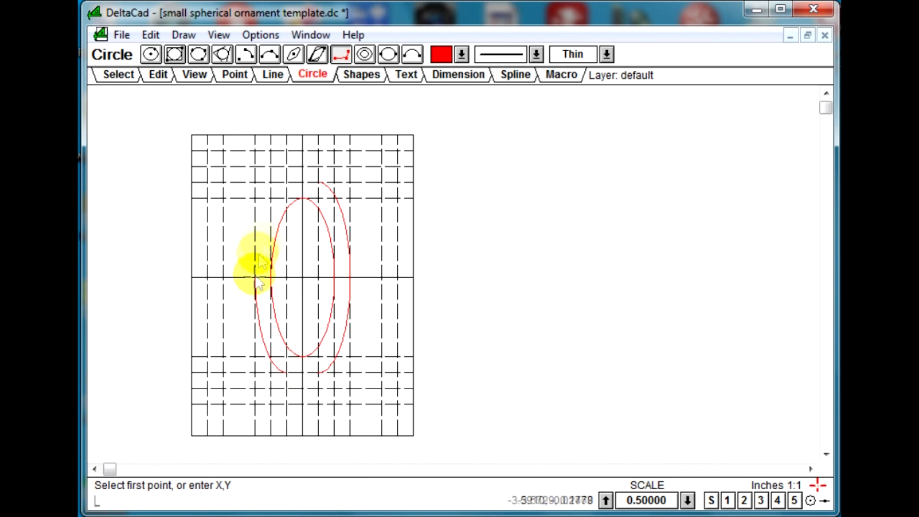
left_click(287, 182)
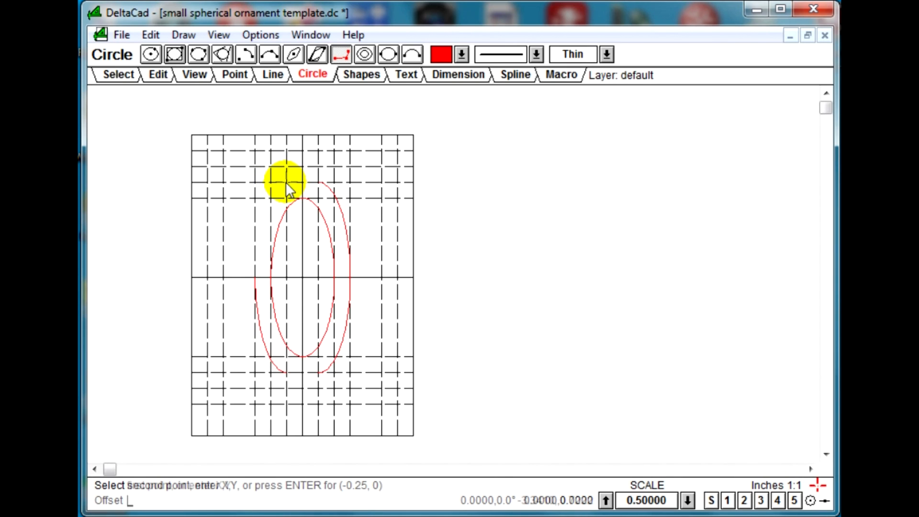
left_click(254, 185)
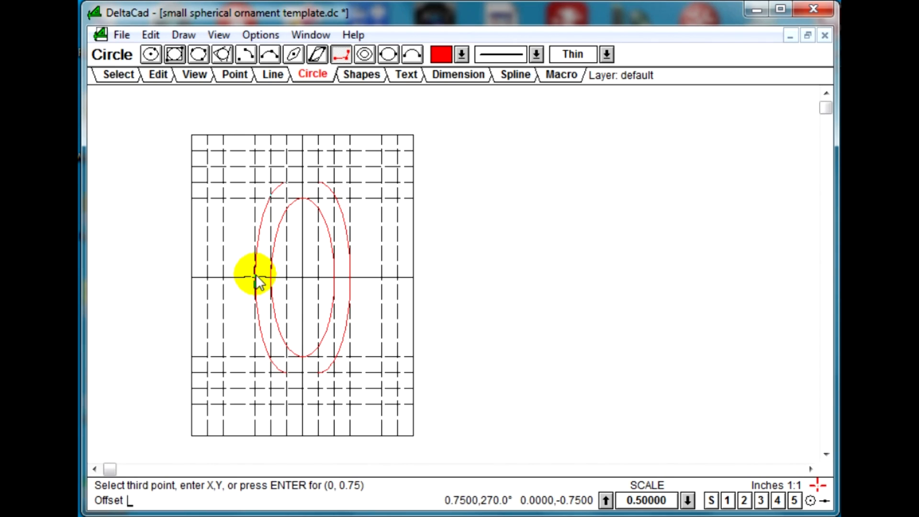
left_click(256, 274)
type("L")
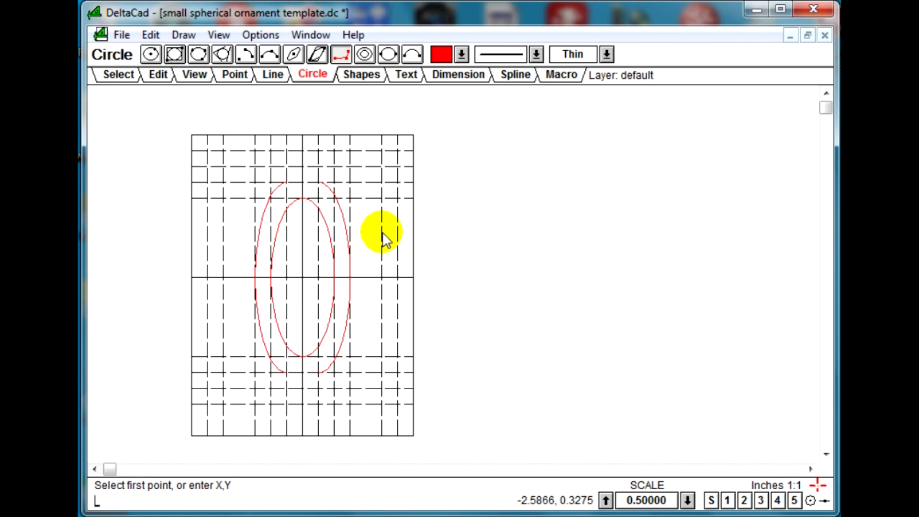
Step: Draw two wider right arcs from the first dashed vertical at the second dashed horizontals to the fourth right vertical on the middle horizontal
left_click(319, 183)
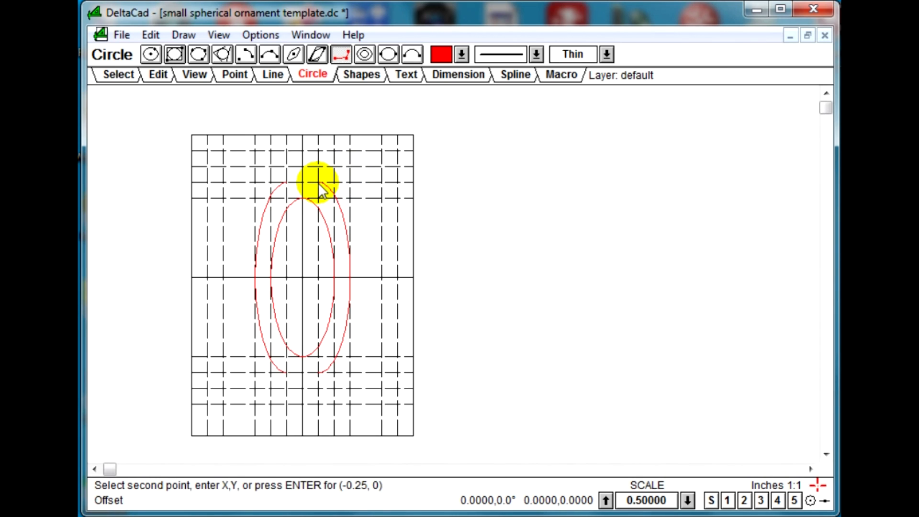
left_click(381, 182)
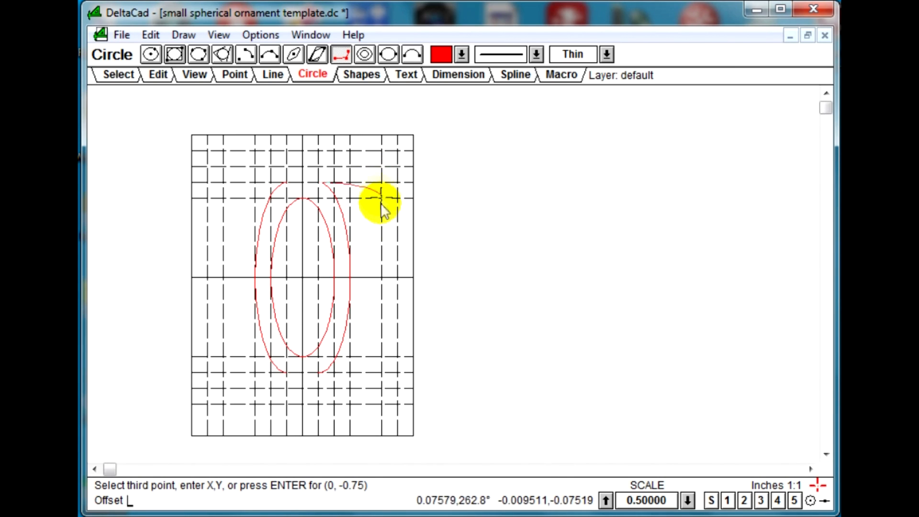
left_click(381, 277)
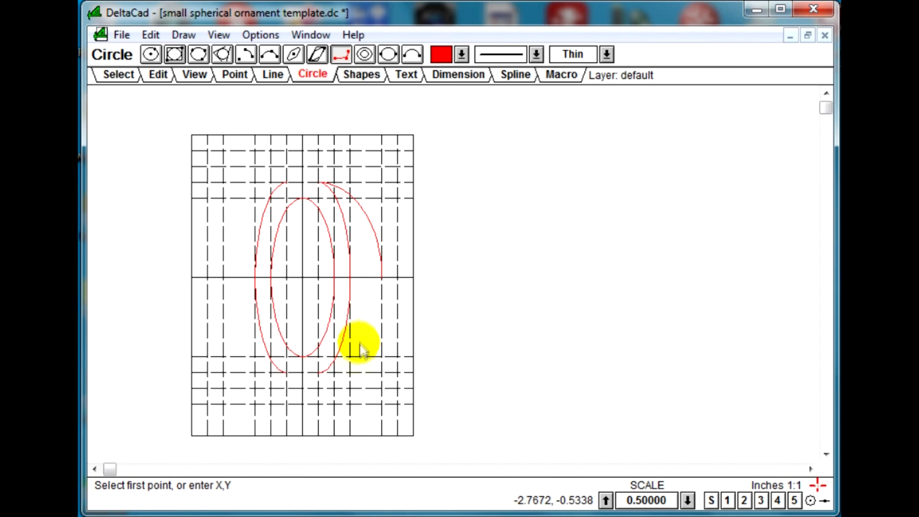
left_click(318, 372)
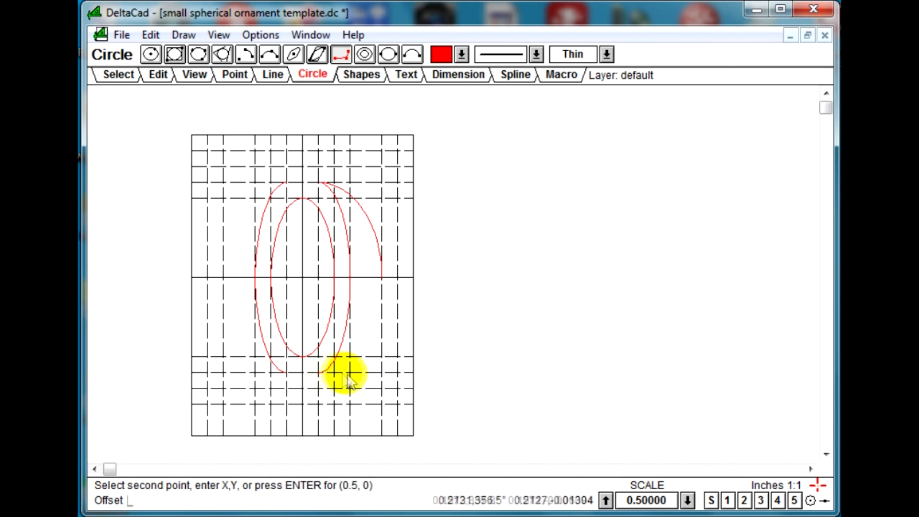
left_click(381, 372)
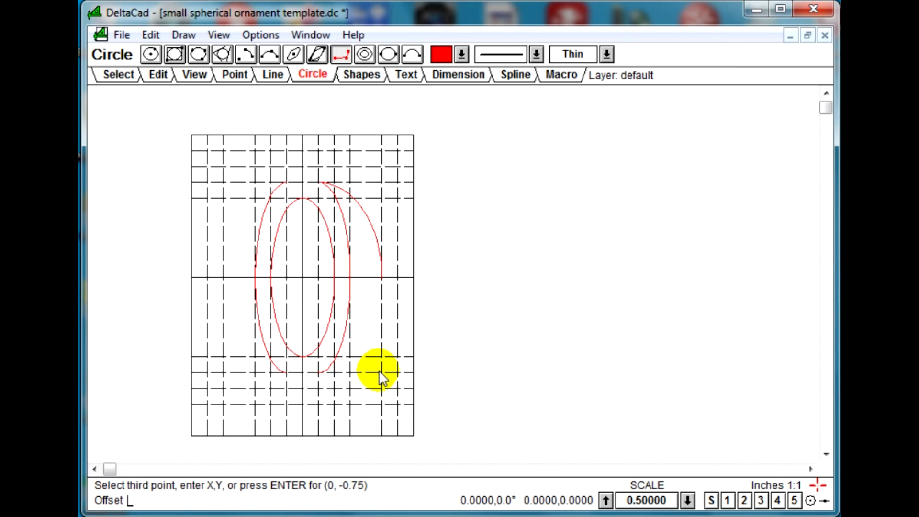
left_click(382, 277)
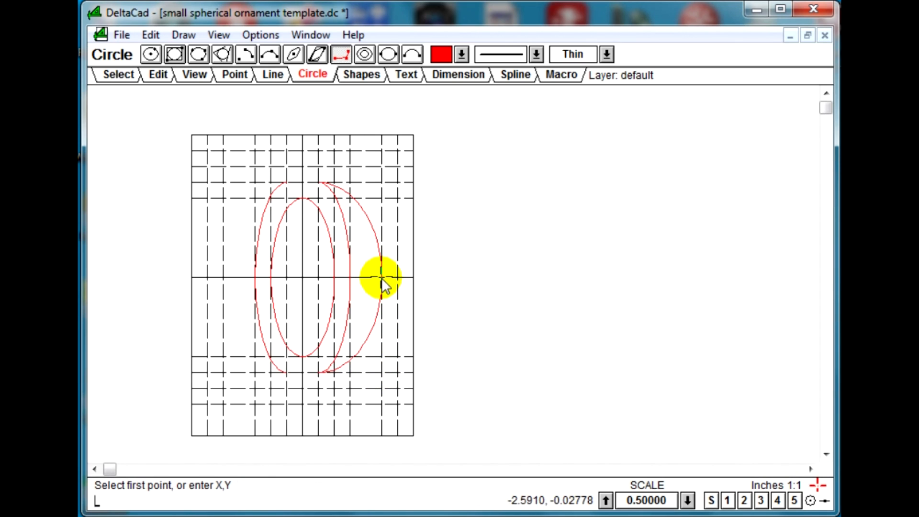
Step: Draw two wider left arcs from the first dashed vertical at the second dashed horizontals to the fourth left vertical on the middle horizontal
left_click(286, 369)
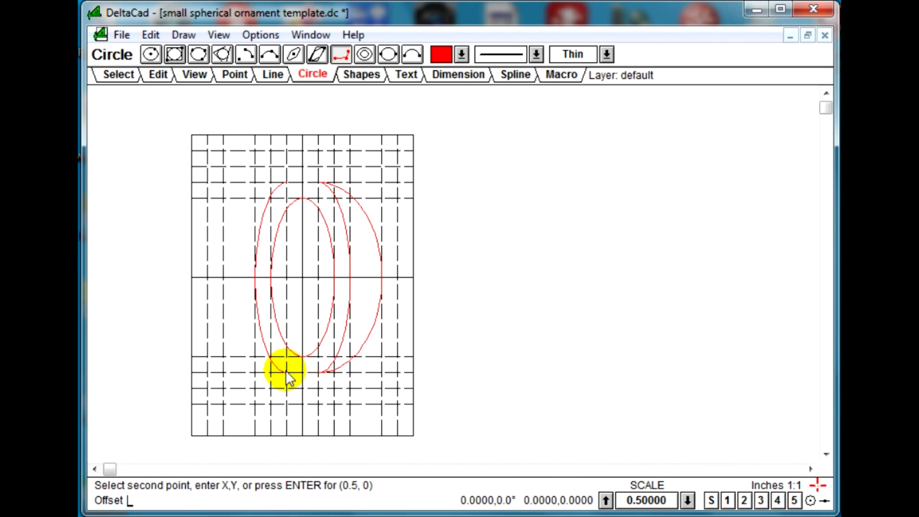
left_click(223, 372)
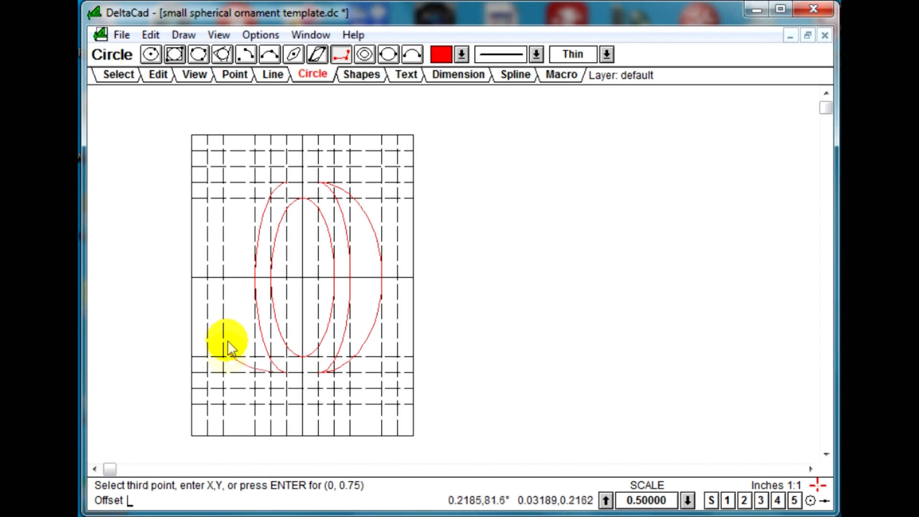
left_click(223, 278)
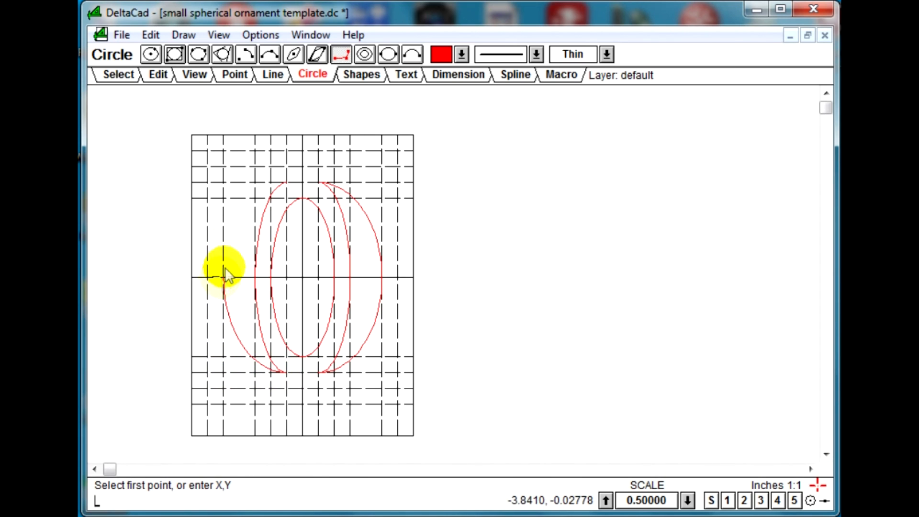
left_click(282, 182)
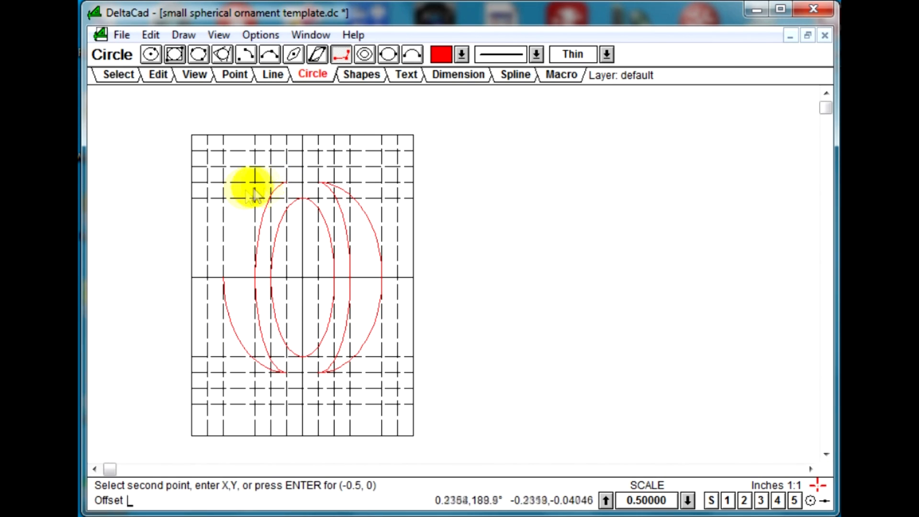
left_click(223, 182)
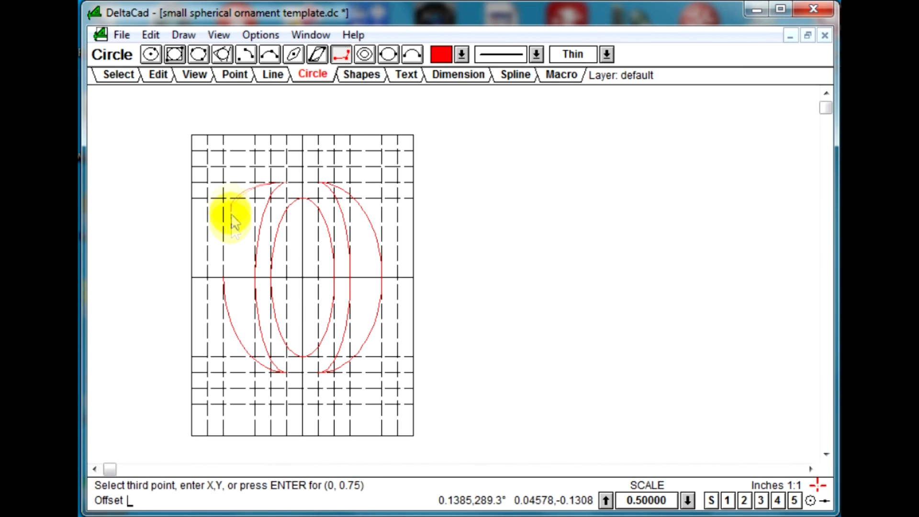
left_click(224, 278)
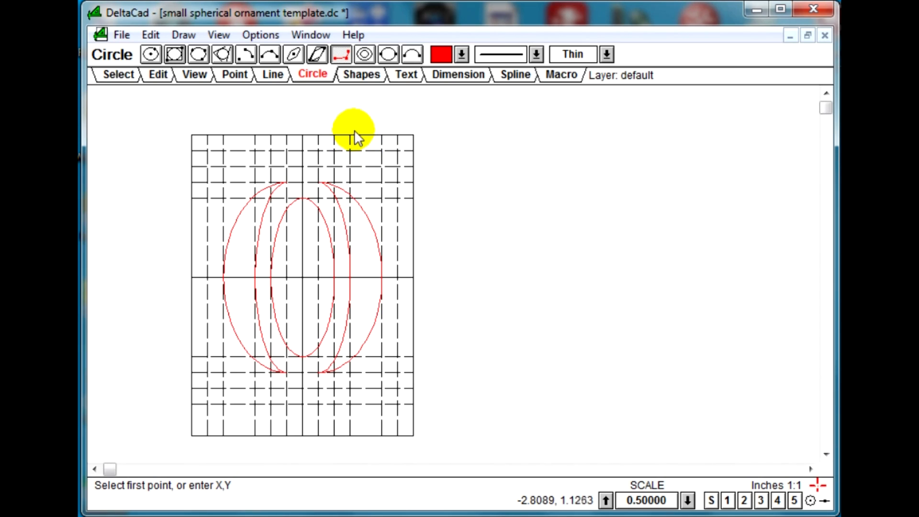
Step: Draw two outer right arcs from the first dashed vertical at the third dashed horizontals above and below center to the fifth right vertical on the middle horizontal
left_click(318, 167)
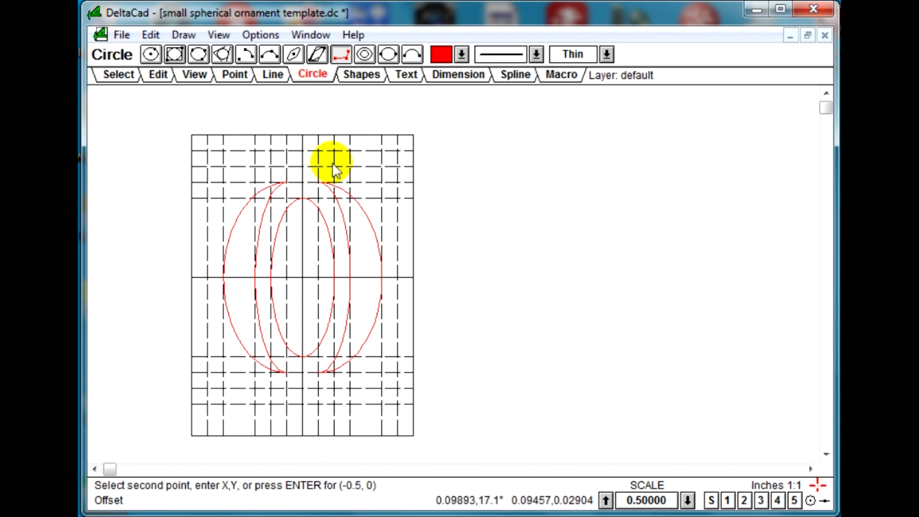
left_click(397, 167)
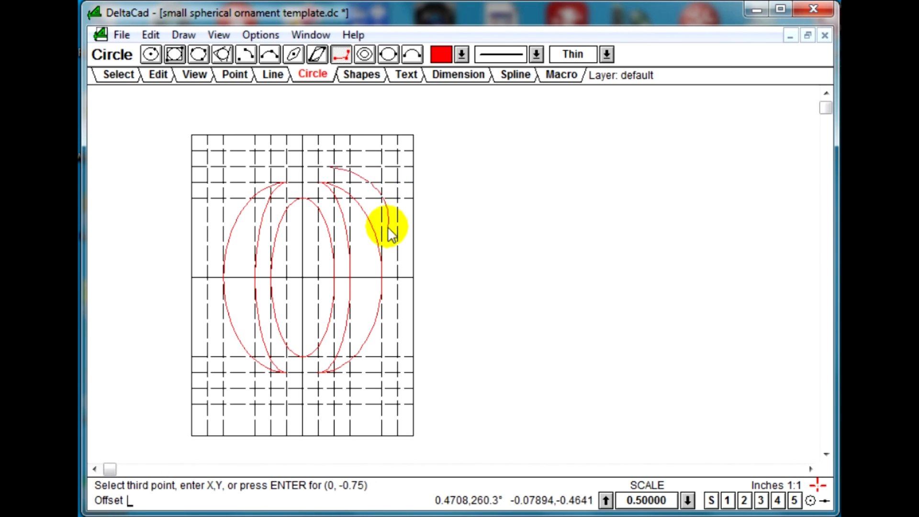
left_click(398, 275)
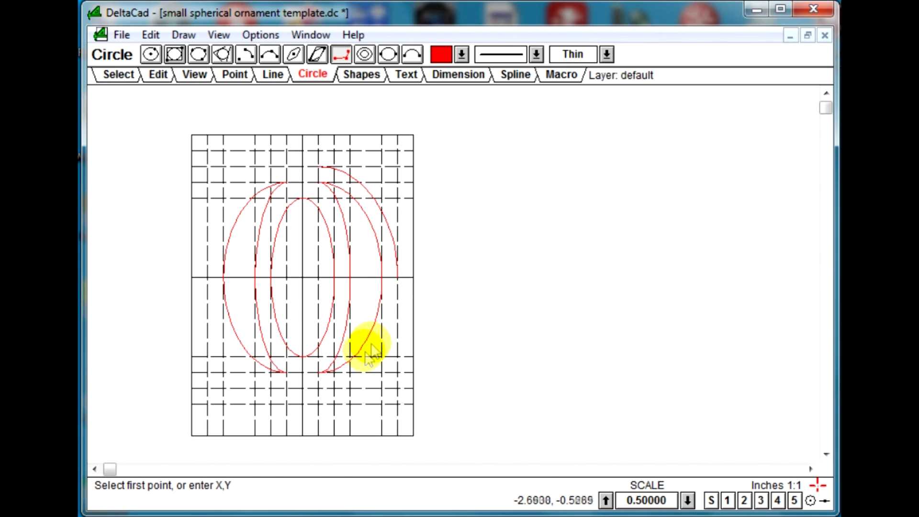
left_click(318, 388)
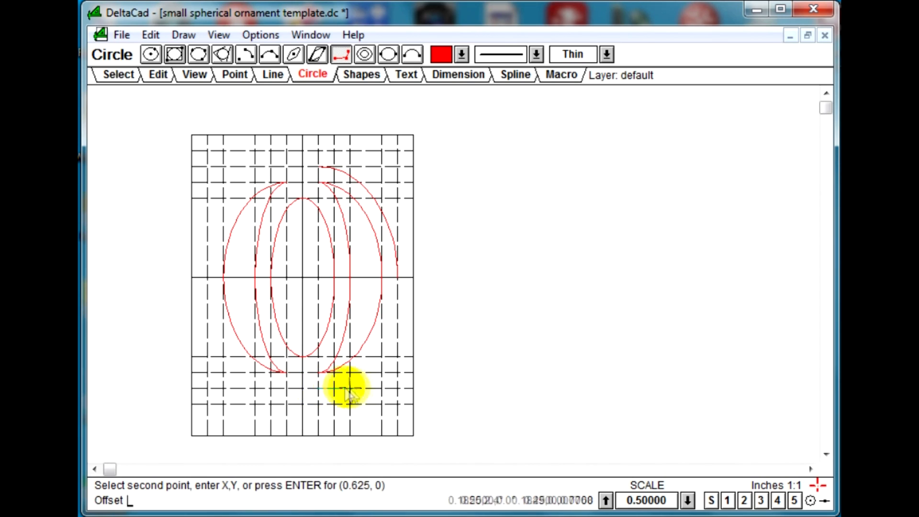
left_click(396, 388)
left_click(397, 279)
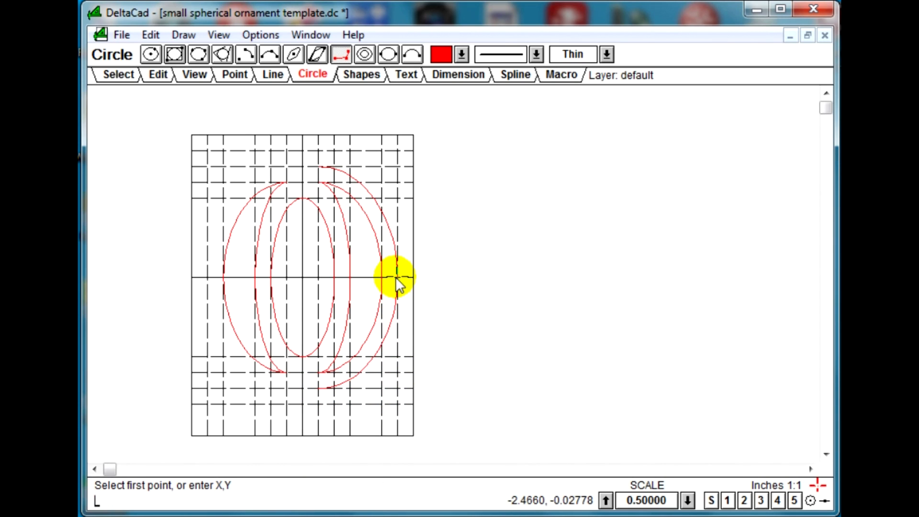
Step: Draw two outer left arcs from the first dashed vertical at the third dashed horizontals above and below center to the fifth left vertical on the middle horizontal
left_click(286, 388)
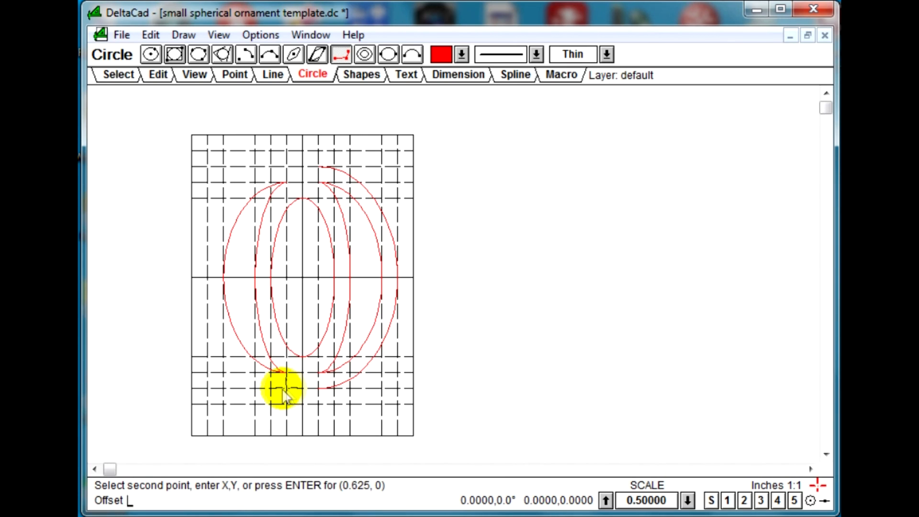
left_click(206, 385)
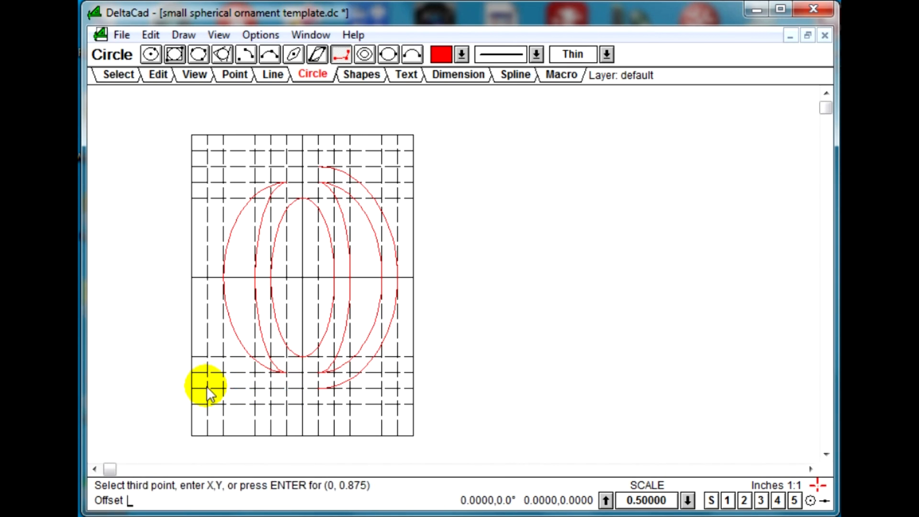
left_click(207, 278)
left_click(286, 166)
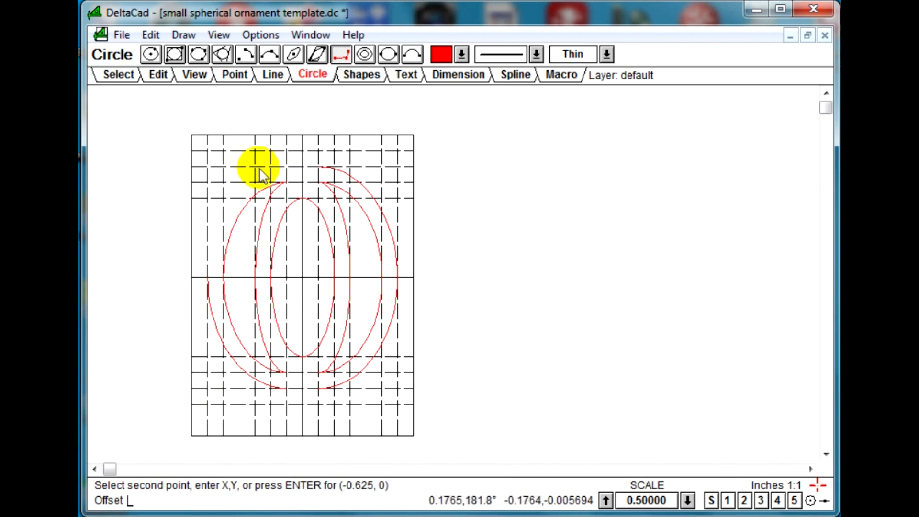
left_click(213, 167)
left_click(207, 277)
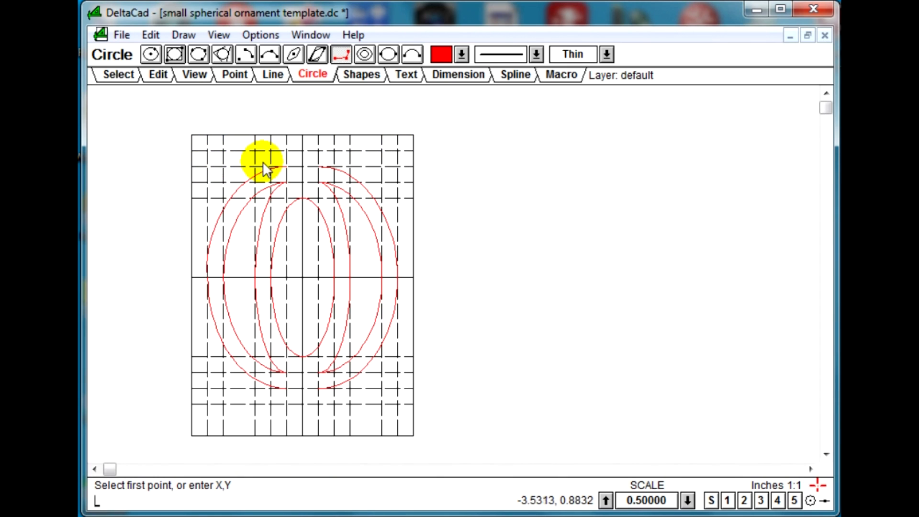
Step: Draw two small mirrored arcs from the first dashed verticals on the third lower horizontal to a tip where the center vertical meets the fourth lower horizontal
left_click(318, 386)
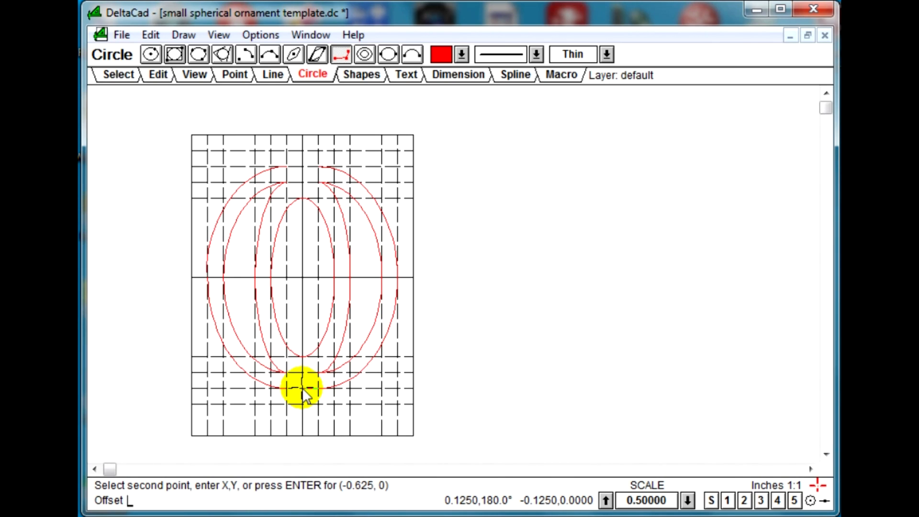
left_click(302, 387)
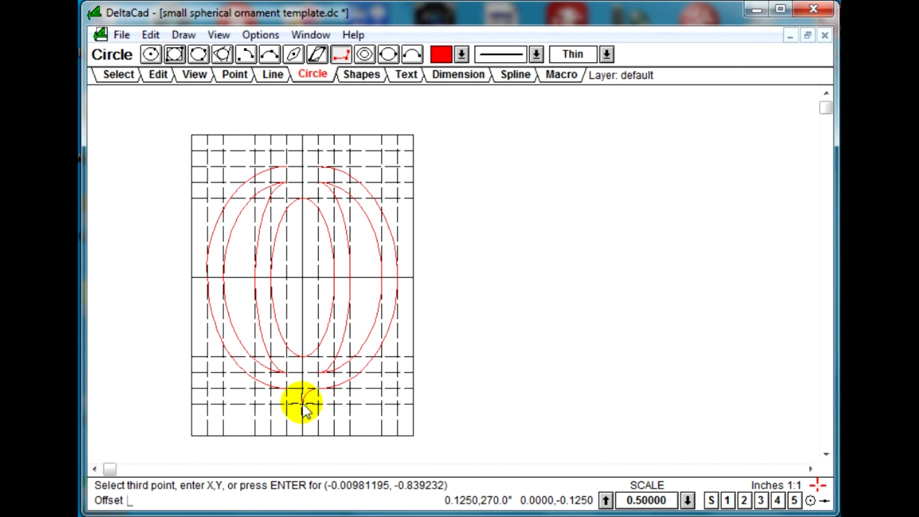
left_click(302, 403)
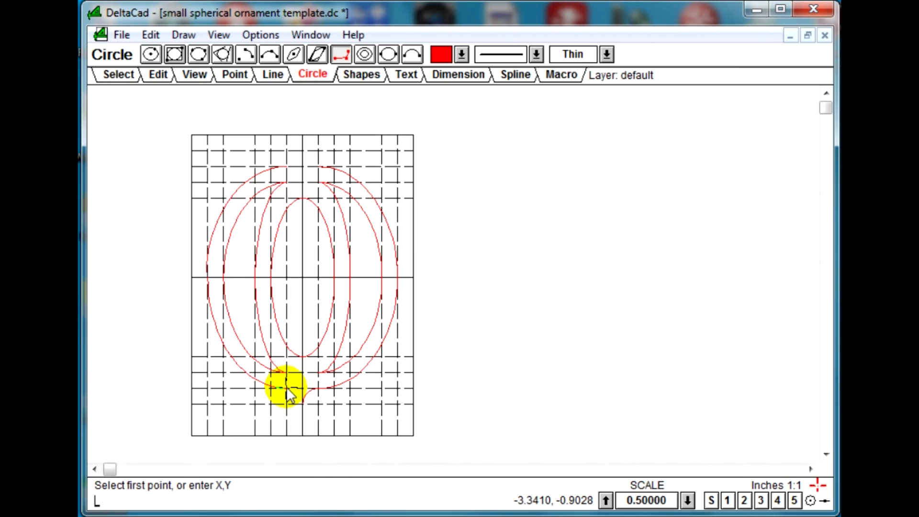
left_click(291, 394)
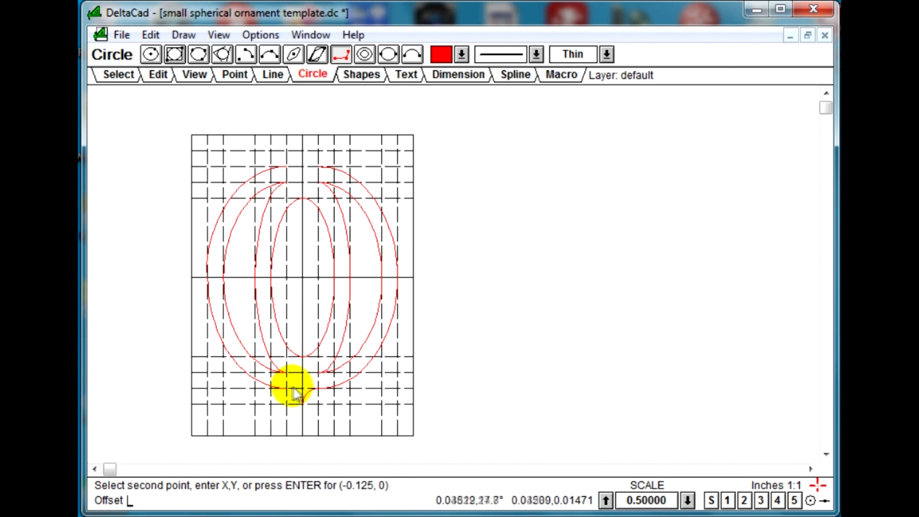
left_click(302, 389)
left_click(303, 405)
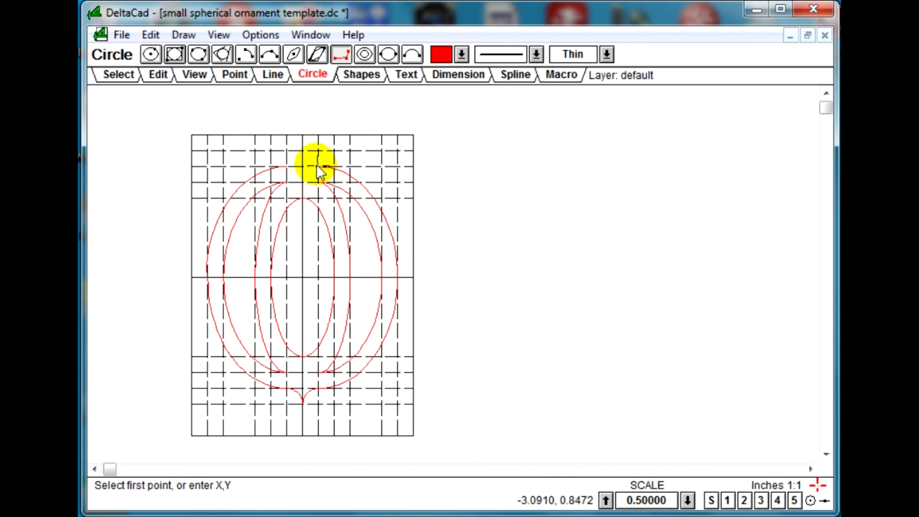
Step: Draw a three-point arc between the two outer arcs' upper ends, passing through the center vertical on the fourth dashed horizontal above center
left_click(270, 56)
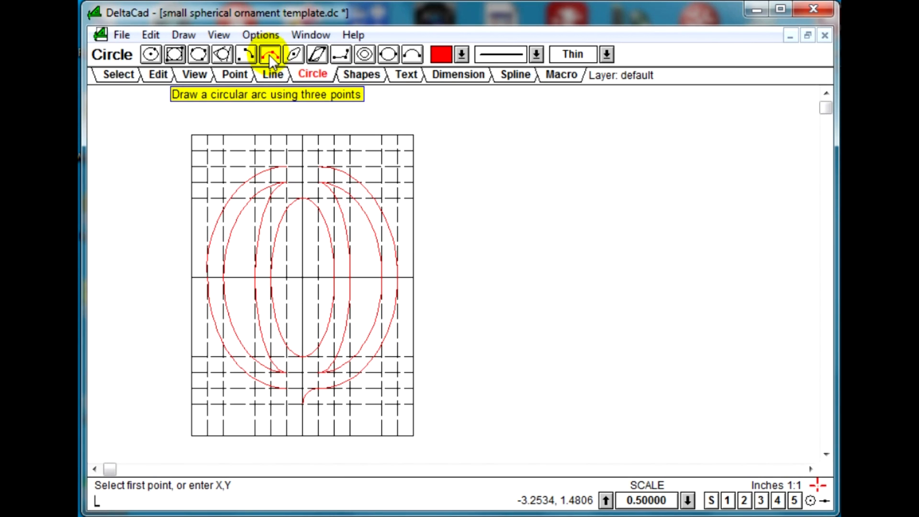
left_click(318, 165)
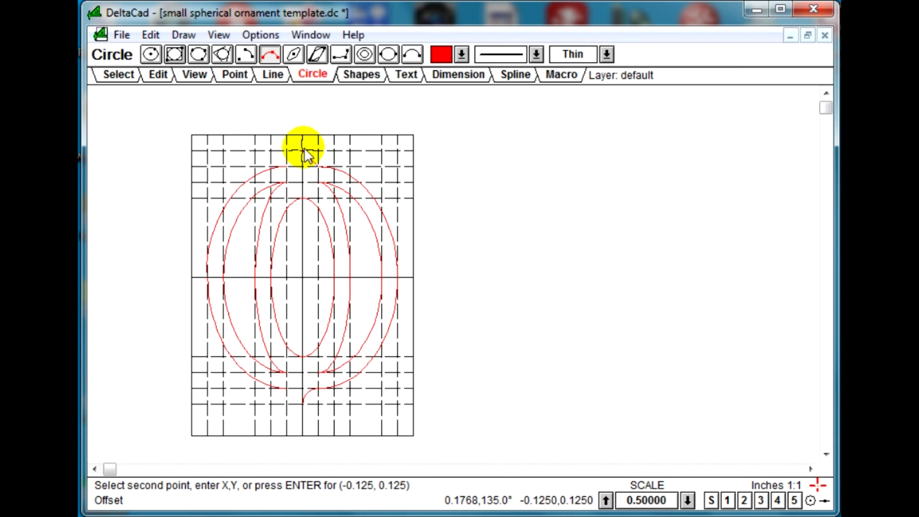
left_click(302, 151)
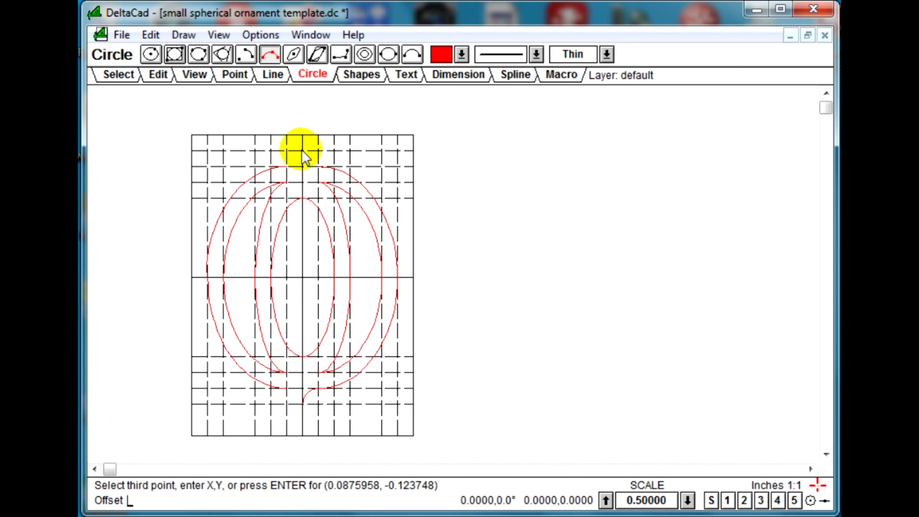
left_click(288, 166)
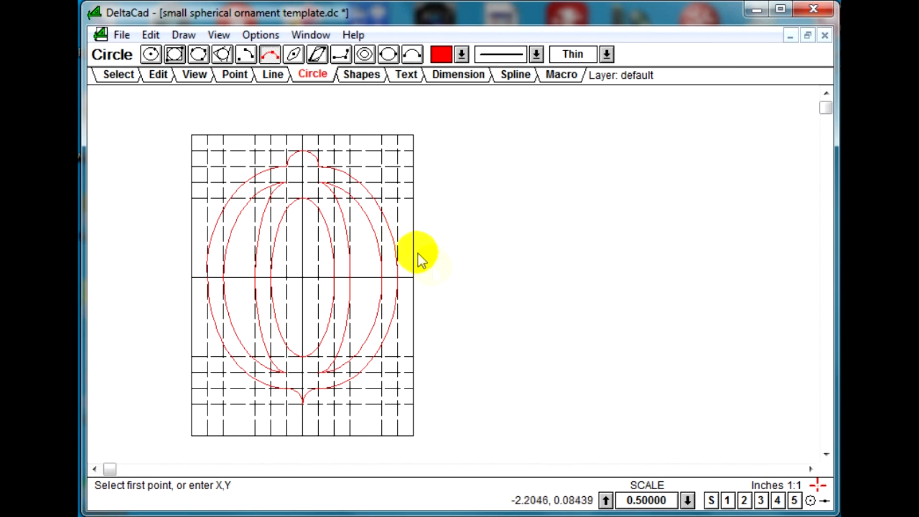
Step: Save the drawing and save a copy of it as "small spherical ornament with reference lines"
key("ctrl+s")
left_click(121, 35)
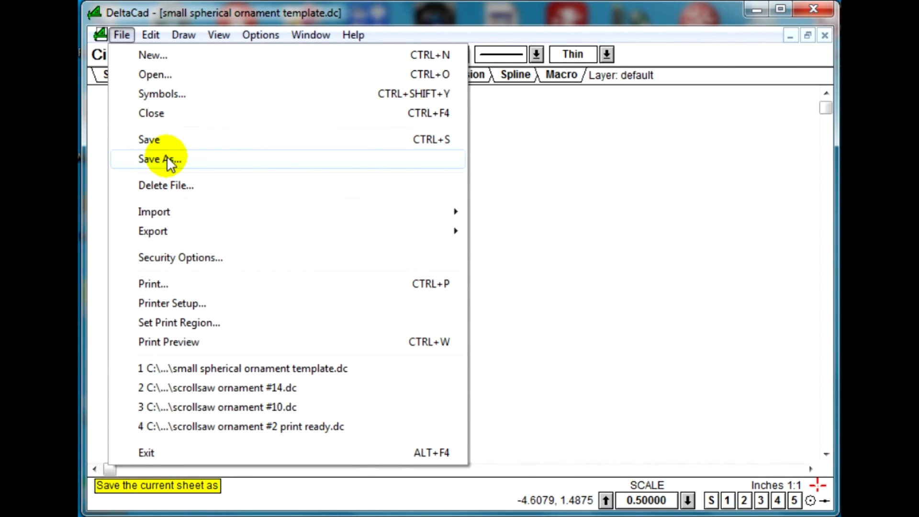
left_click(162, 159)
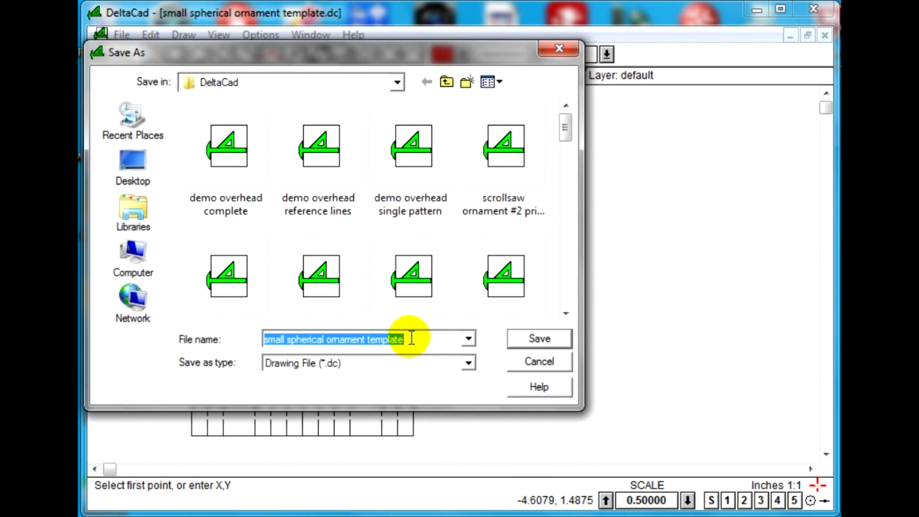
left_click(412, 339)
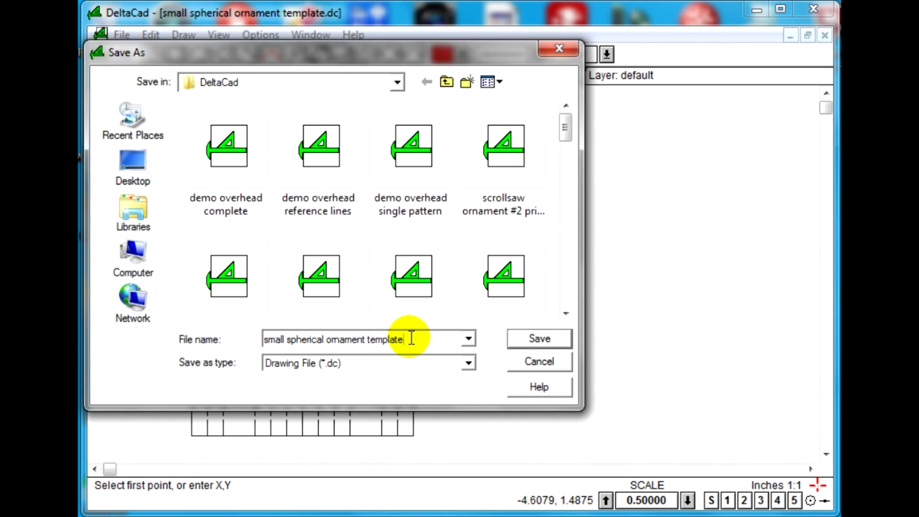
key("BackSpace")
key("BackSpace")
key("BackSpace")
key("BackSpace")
key("BackSpace")
key("BackSpace")
key("BackSpace")
key("BackSpace")
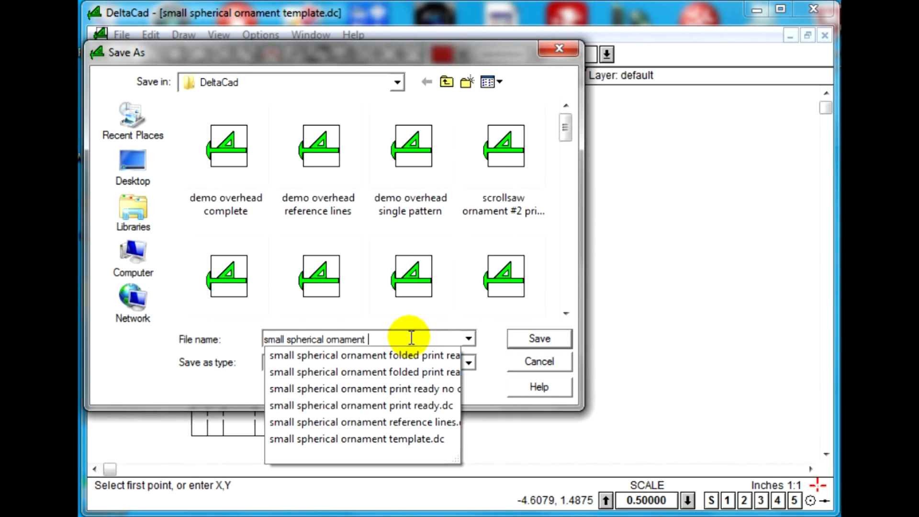
type("with ")
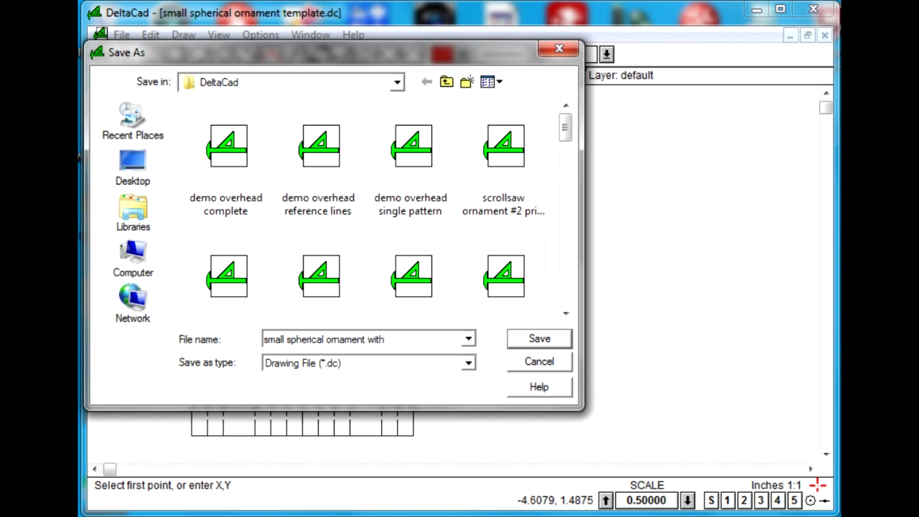
type("referemnce lines")
left_click(539, 340)
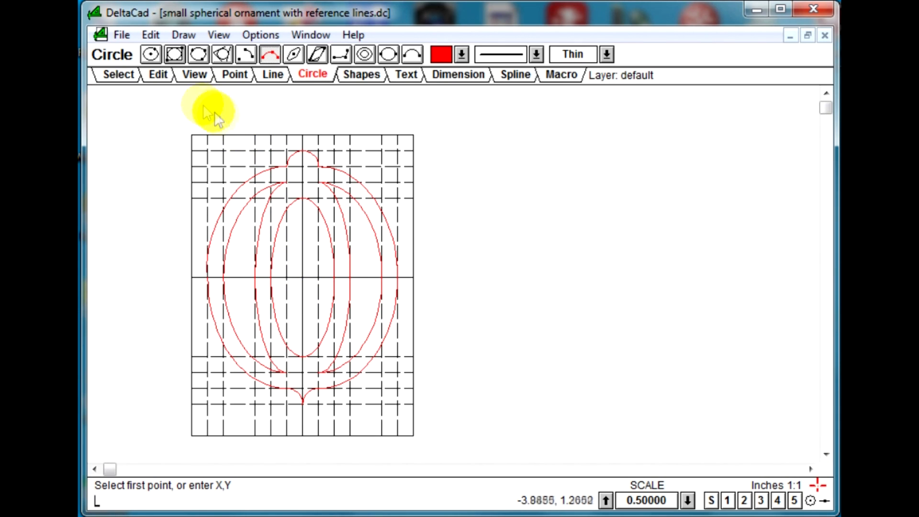
Step: Erase the two outermost left dashed verticals and the four dashed horizontals above center
left_click(162, 76)
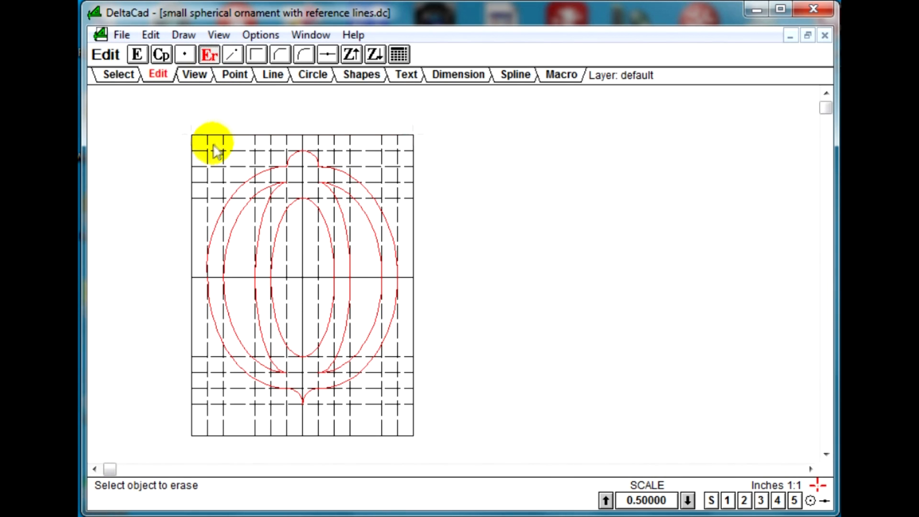
left_click(206, 159)
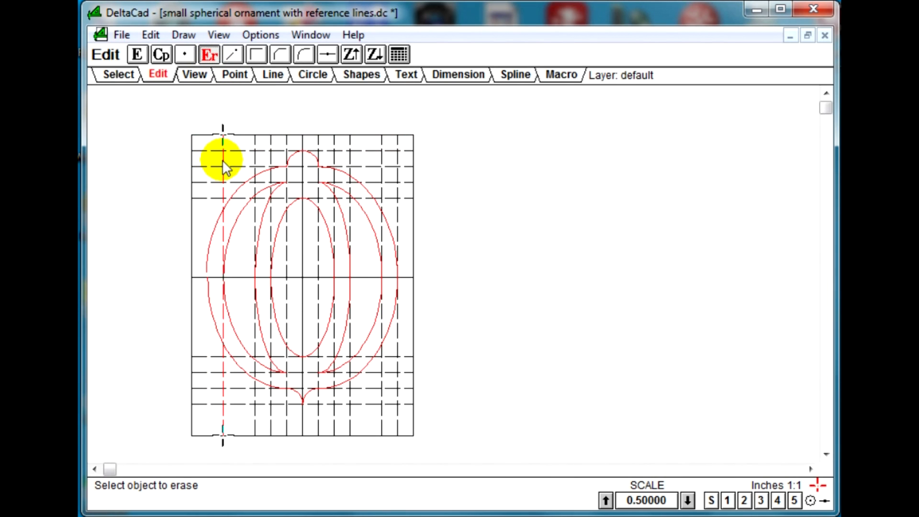
left_click(222, 151)
left_click(220, 166)
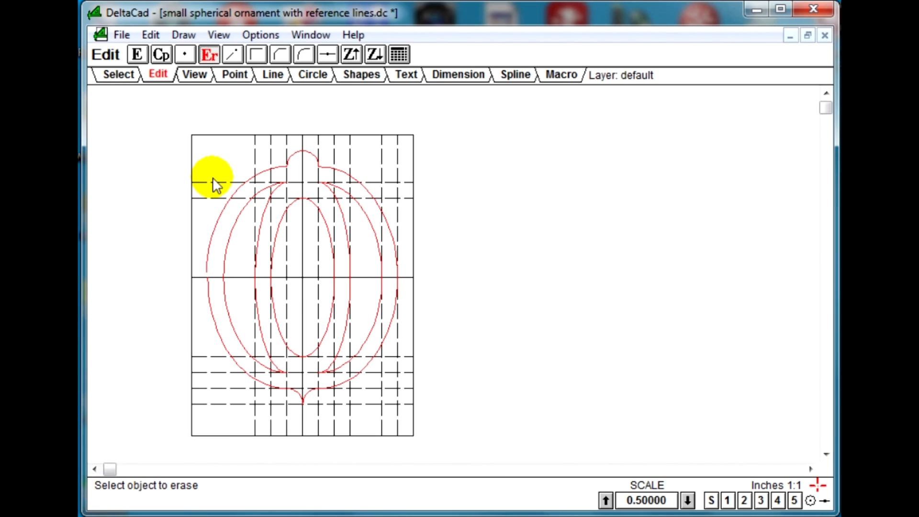
left_click(213, 182)
left_click(204, 198)
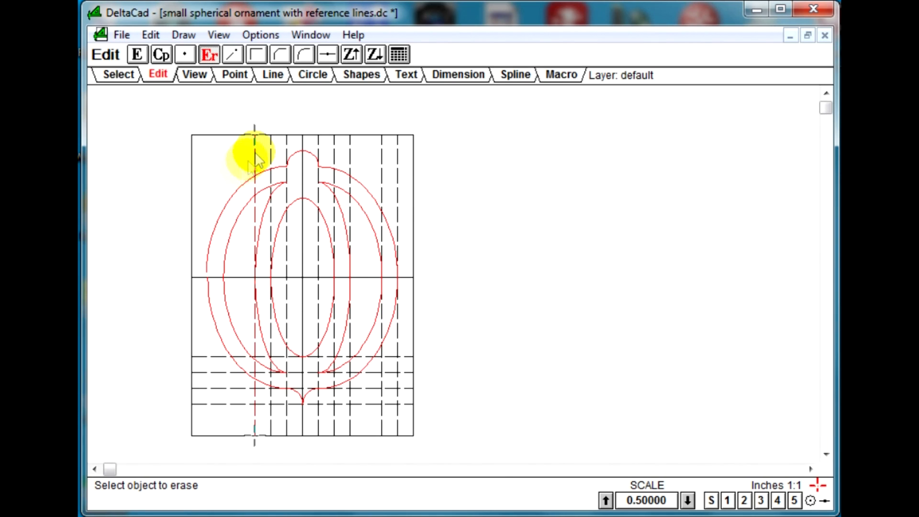
Step: Erase the remaining eight dashed vertical reference lines on both sides of the center line
left_click(255, 151)
left_click(270, 149)
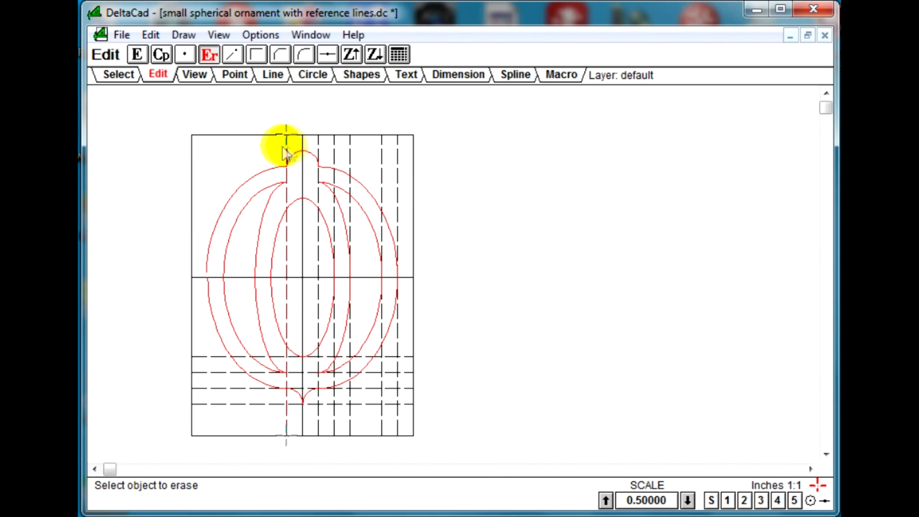
left_click(286, 151)
left_click(317, 148)
left_click(334, 145)
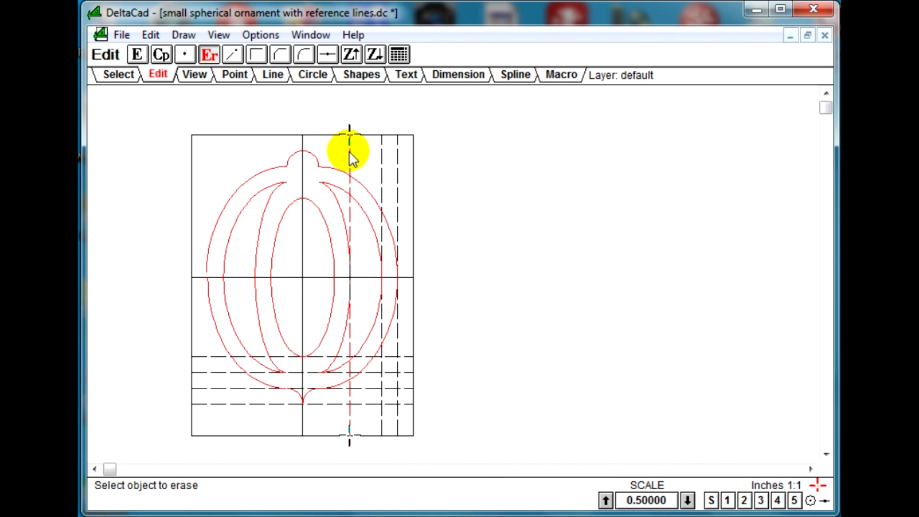
left_click(349, 152)
left_click(381, 158)
left_click(397, 153)
Step: Erase the four dashed horizontal reference lines below center
left_click(389, 356)
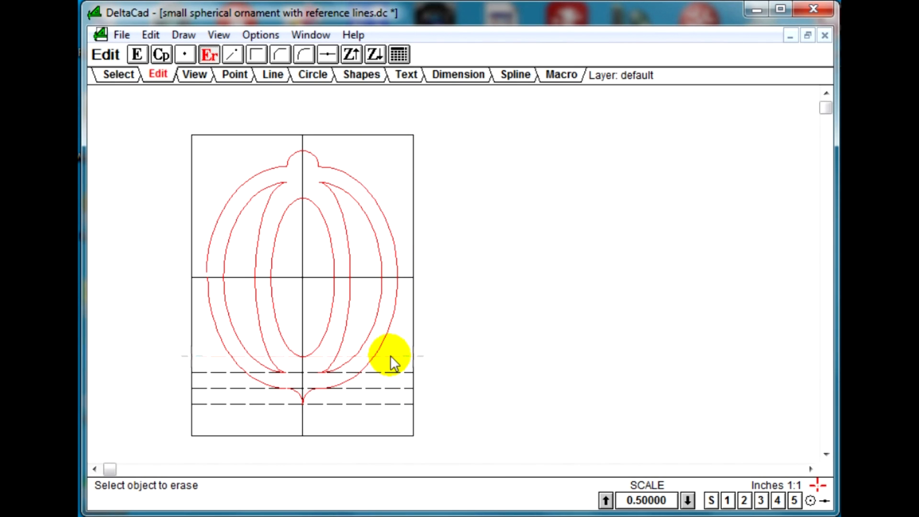
left_click(390, 373)
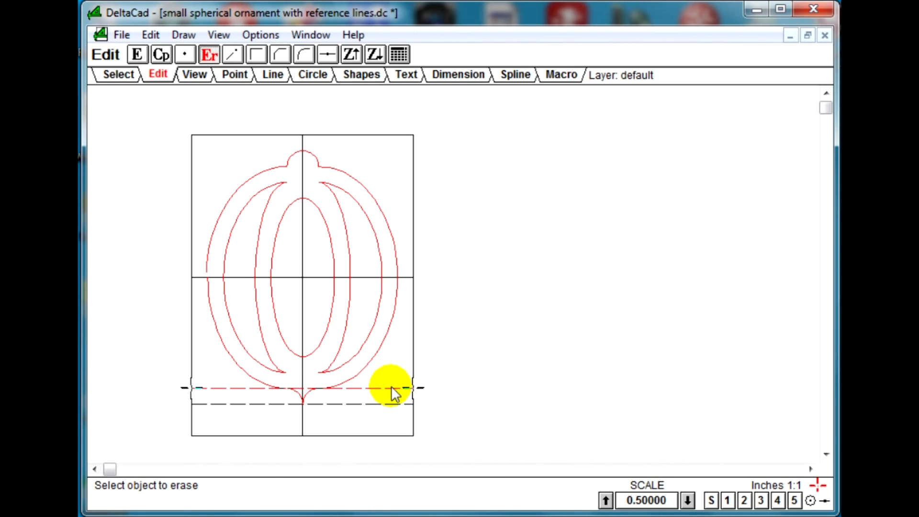
left_click(391, 388)
left_click(386, 405)
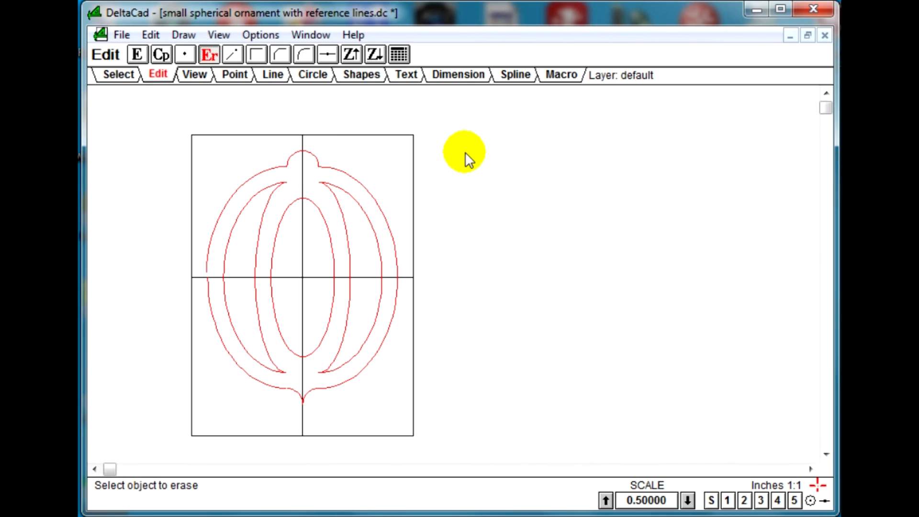
Step: Draw a 1-inch horizontal dashed line extending outward from the upper right corner of the template's frame
left_click(279, 76)
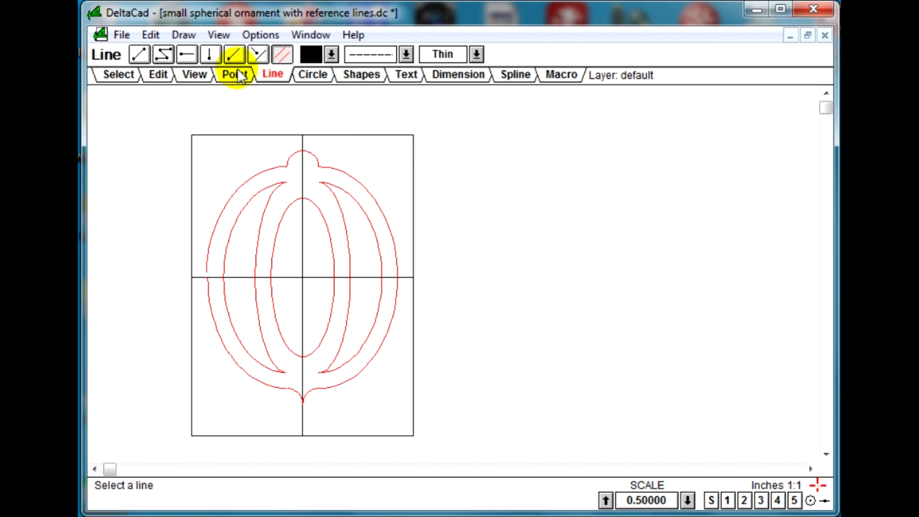
left_click(189, 54)
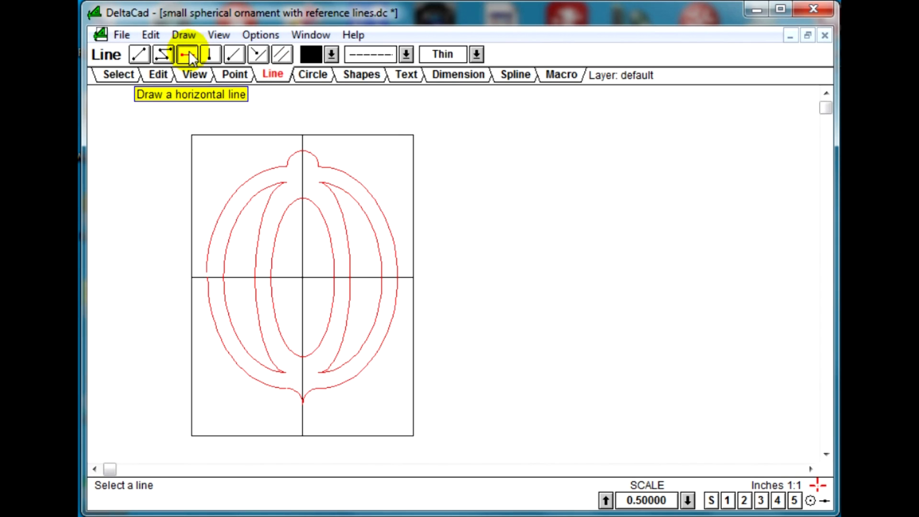
left_click(414, 134)
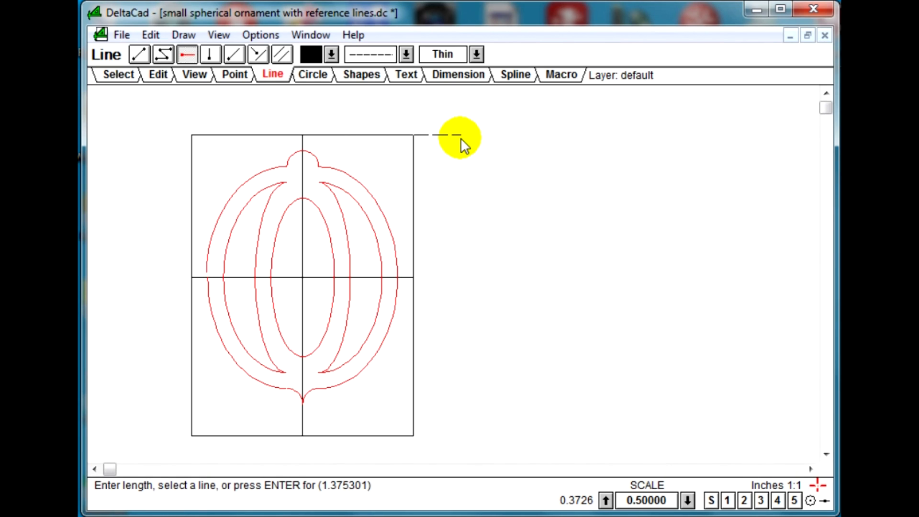
type("1")
key("Return")
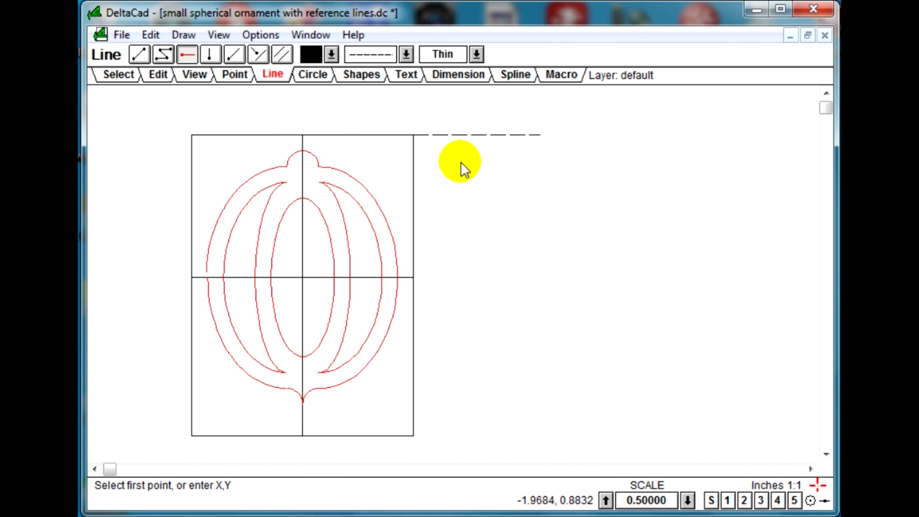
key("Escape")
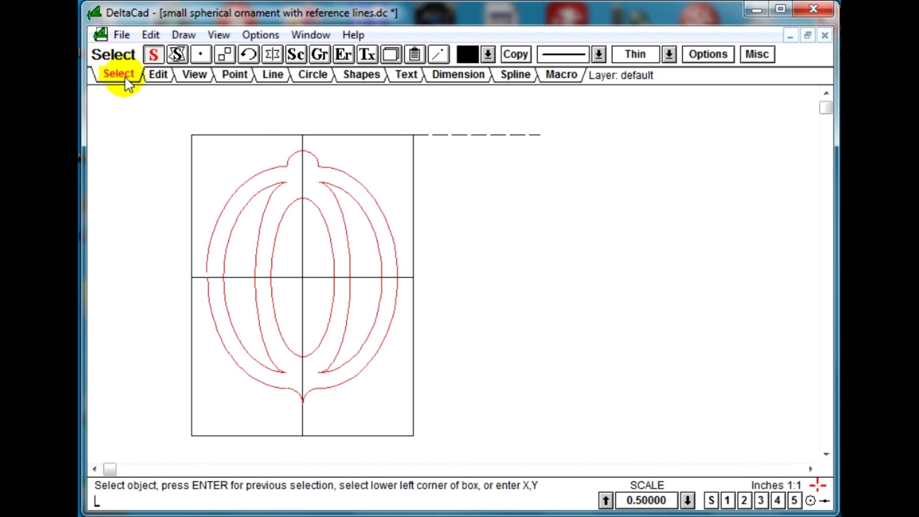
Step: Select the whole framed ornament template and set its base point at the frame's upper left corner
left_click(192, 134)
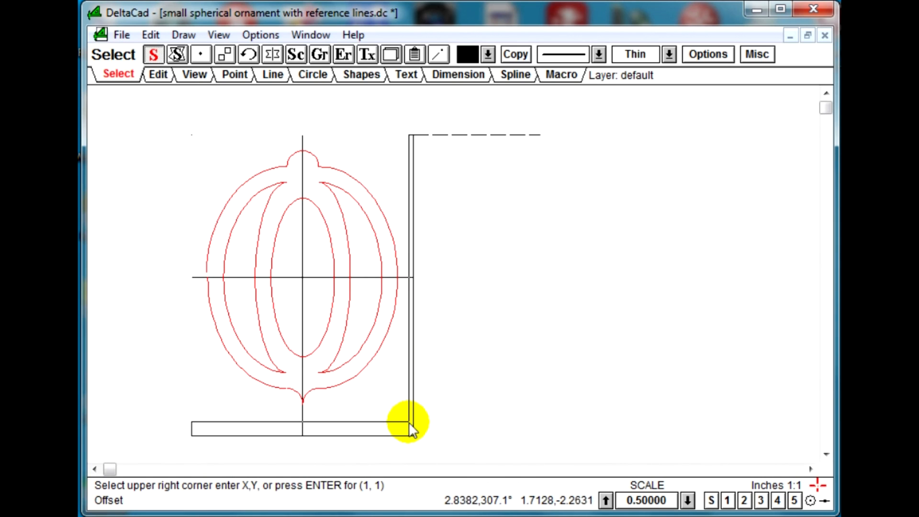
left_click(412, 434)
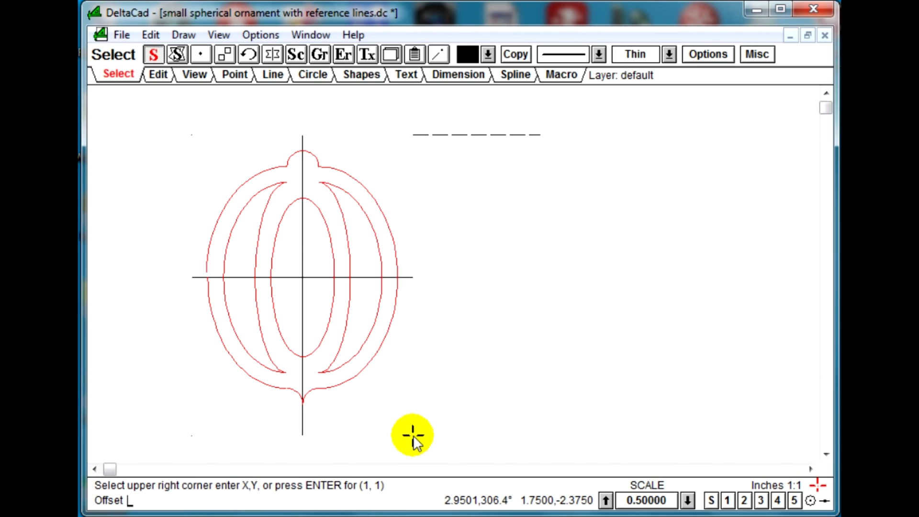
left_click(413, 435)
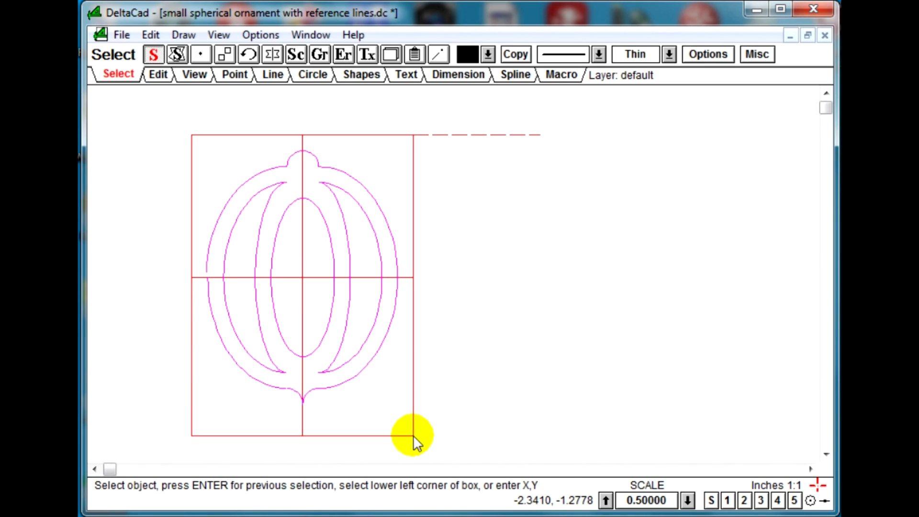
type("L")
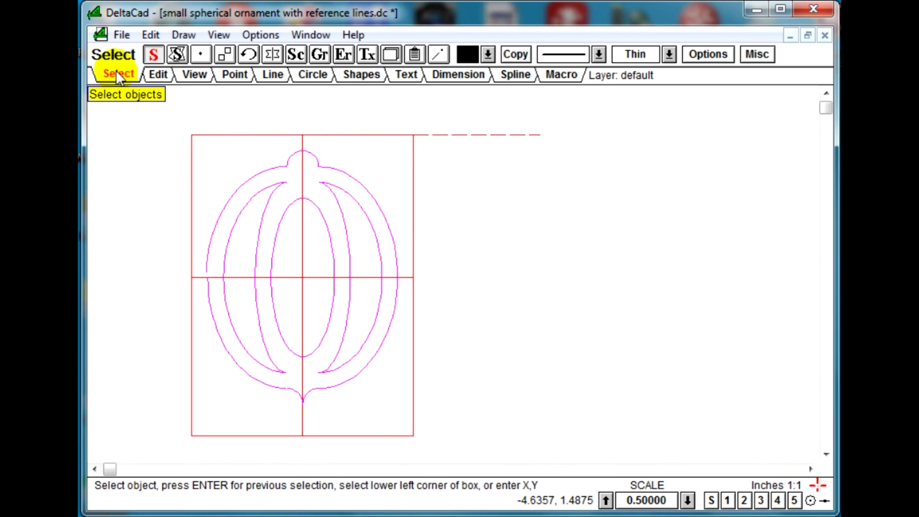
left_click(200, 55)
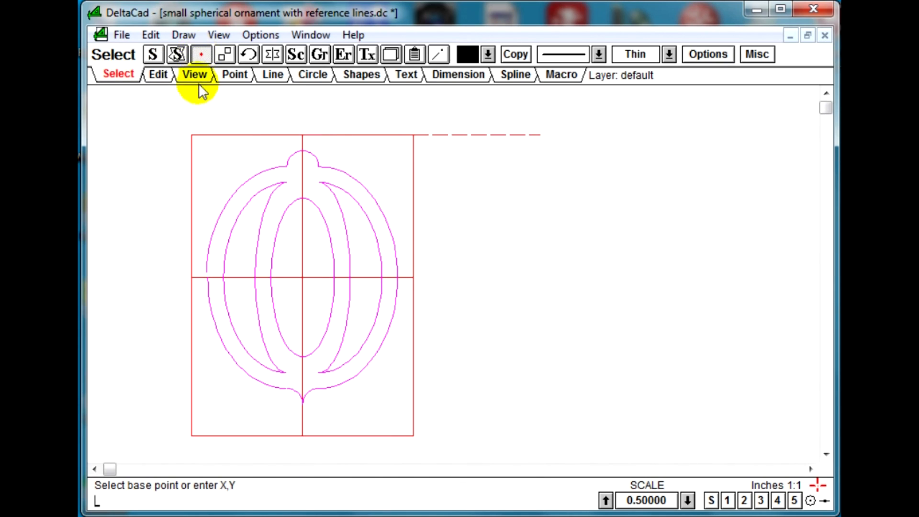
left_click(192, 133)
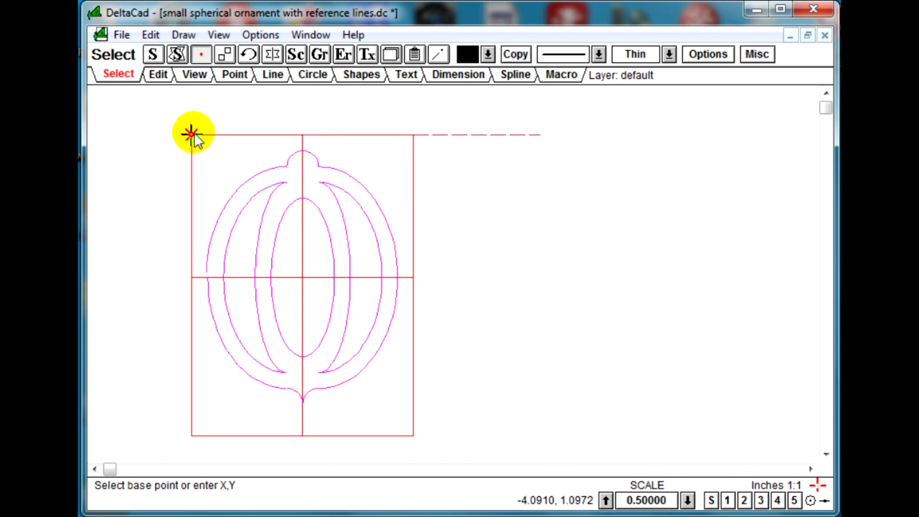
Step: Copy the selected template to the outer end of the horizontal dashed spacing line, then clear the selection
left_click(227, 53)
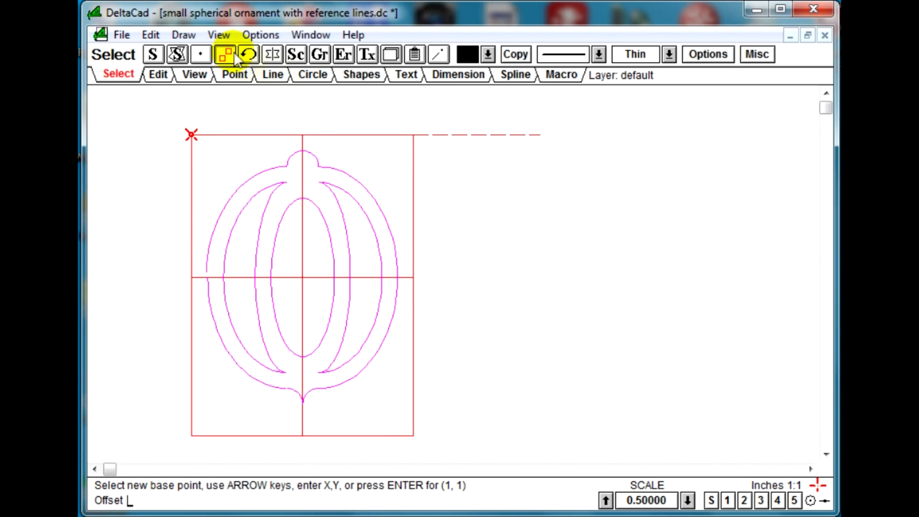
left_click(517, 54)
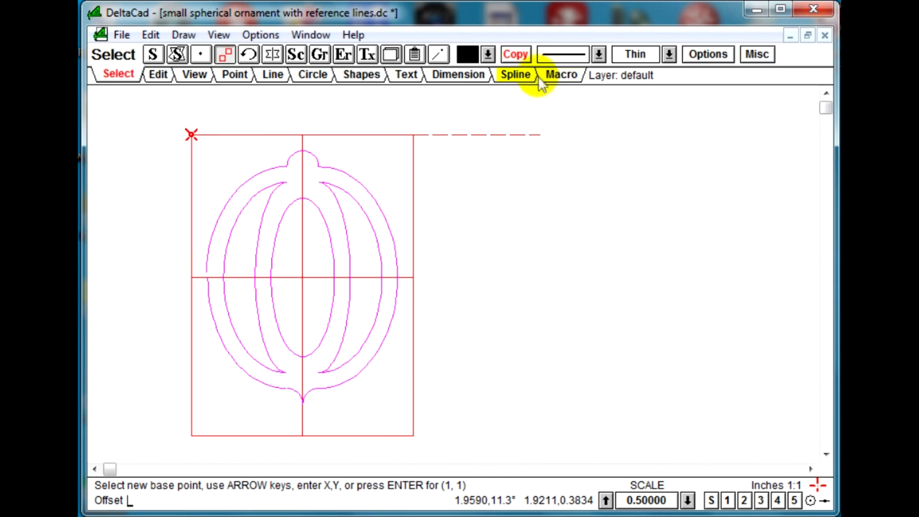
left_click(540, 136)
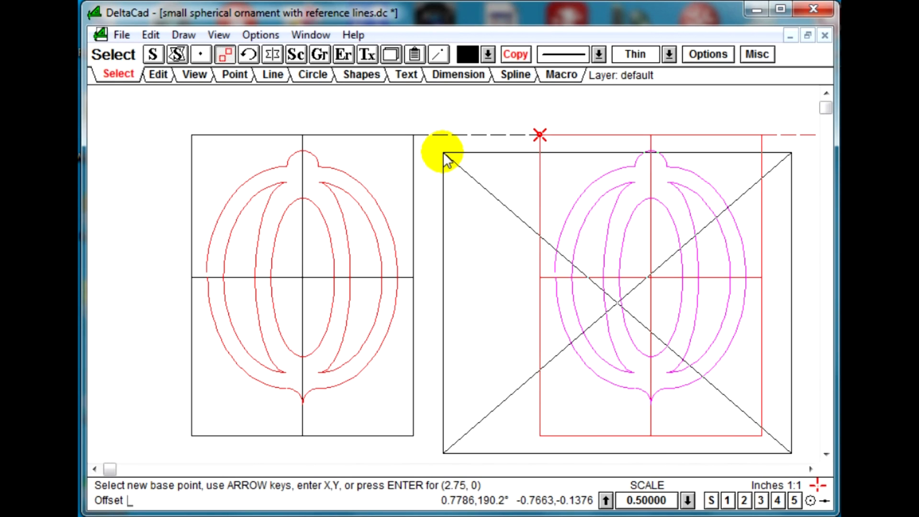
key("Escape")
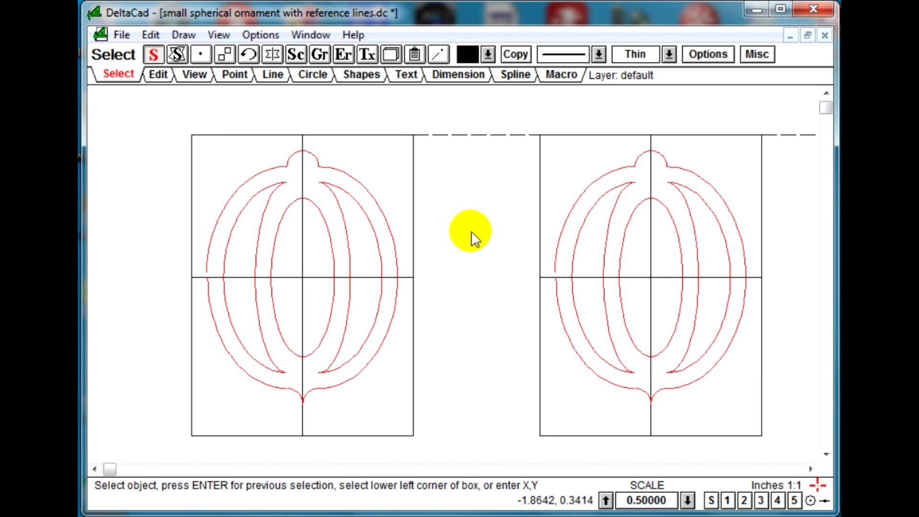
Step: Draw a 1-inch vertical dashed line downward from the lower left corner of the original template's frame
scroll(472, 246, "down", 3)
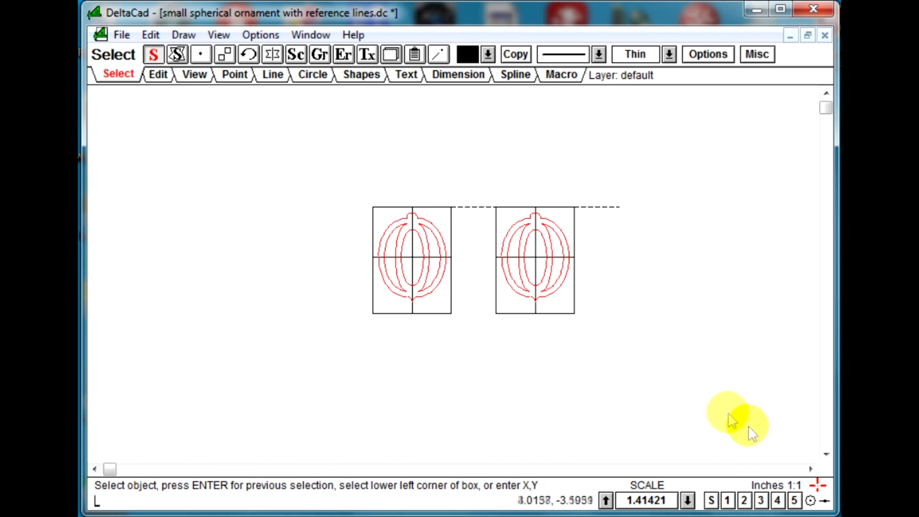
left_click(826, 454)
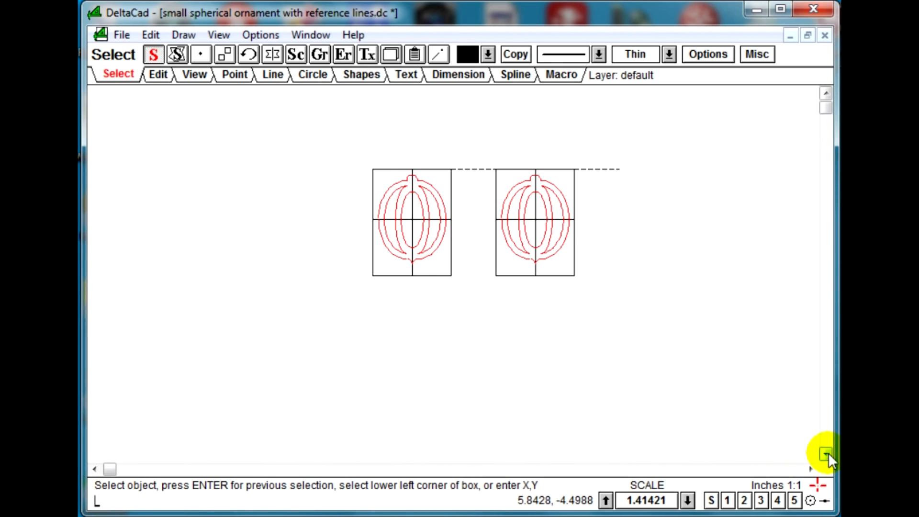
left_click(826, 454)
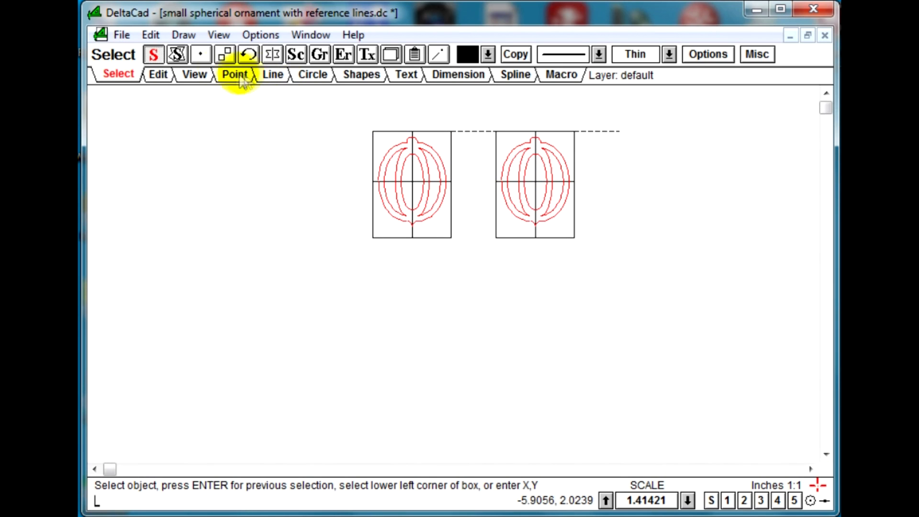
left_click(278, 75)
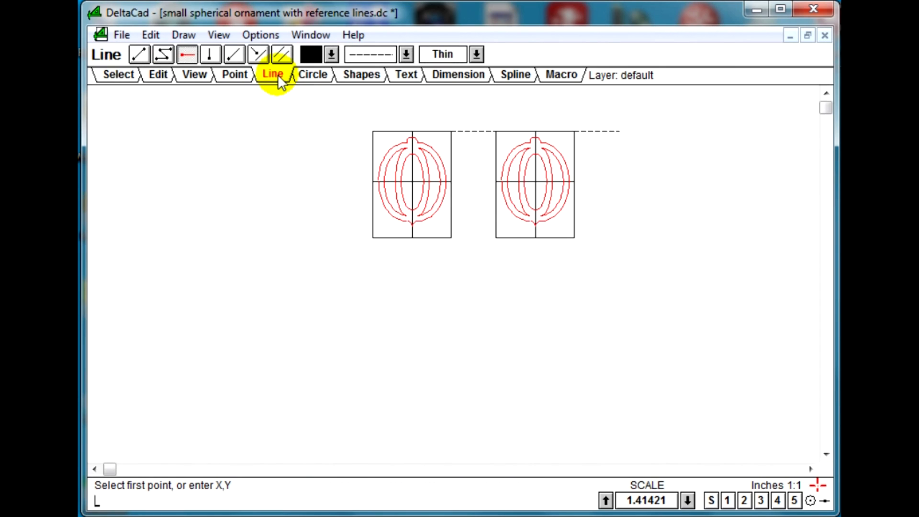
left_click(212, 53)
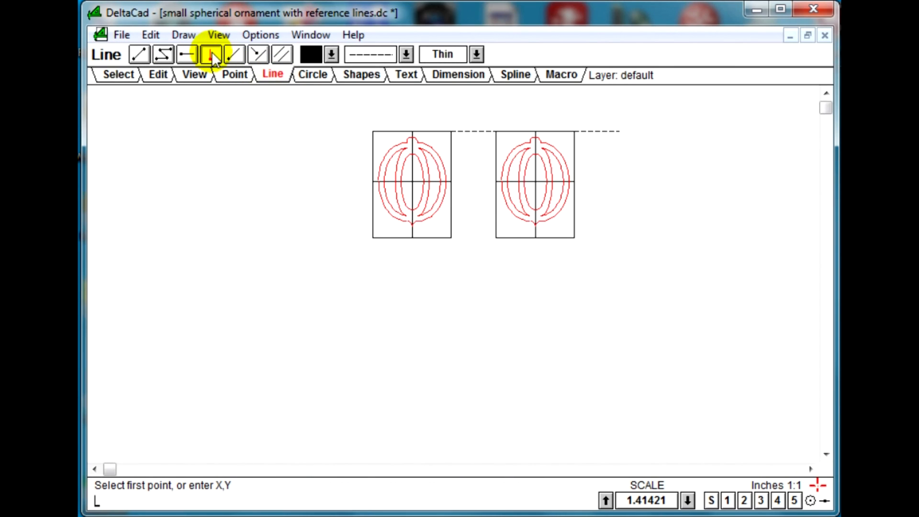
left_click(373, 237)
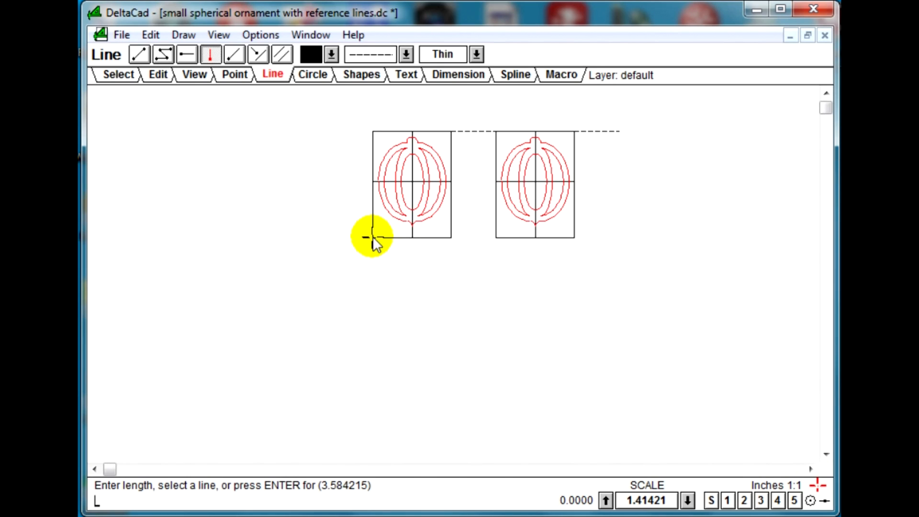
left_click(372, 283)
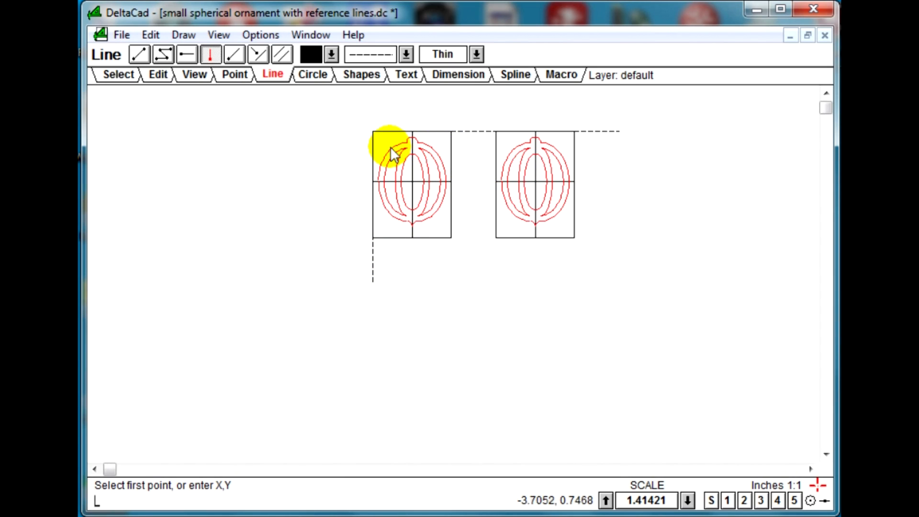
Step: Select both side-by-side templates and set the base point at the upper left corner of the original's frame
left_click(118, 74)
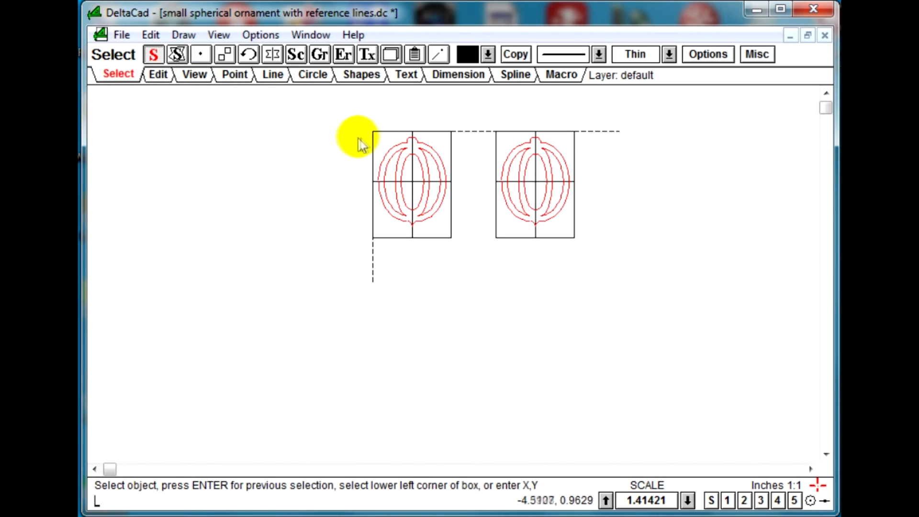
left_click(372, 130)
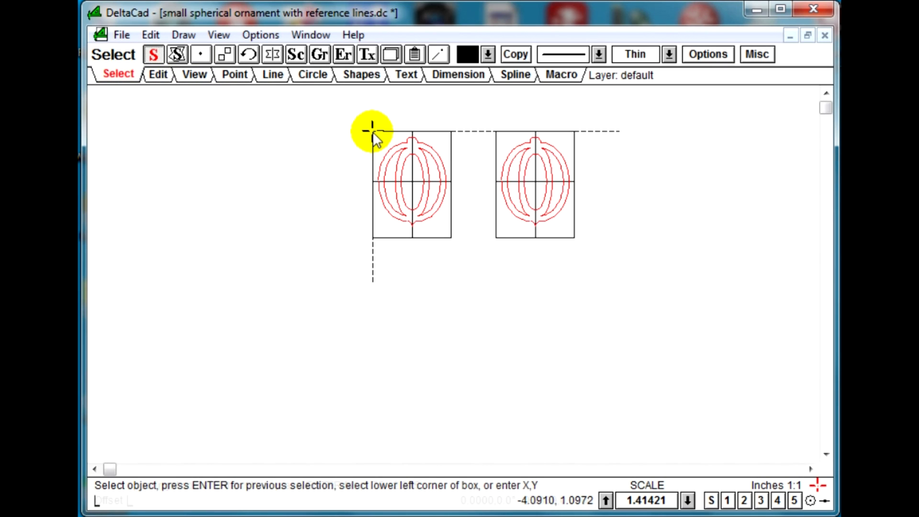
left_click(373, 131)
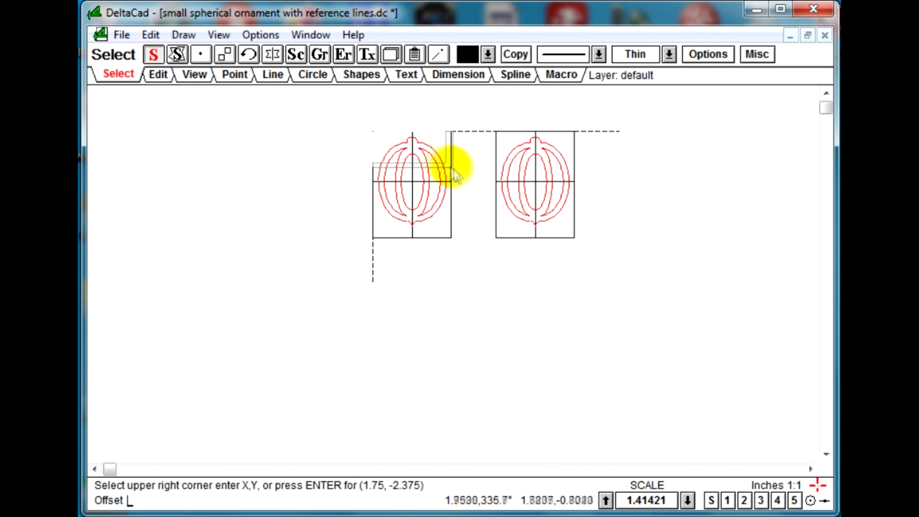
left_click(573, 237)
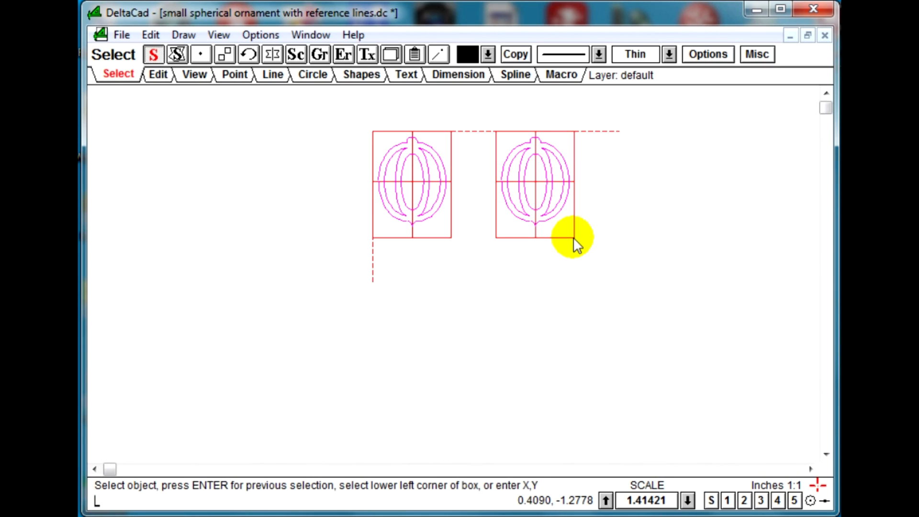
left_click(201, 54)
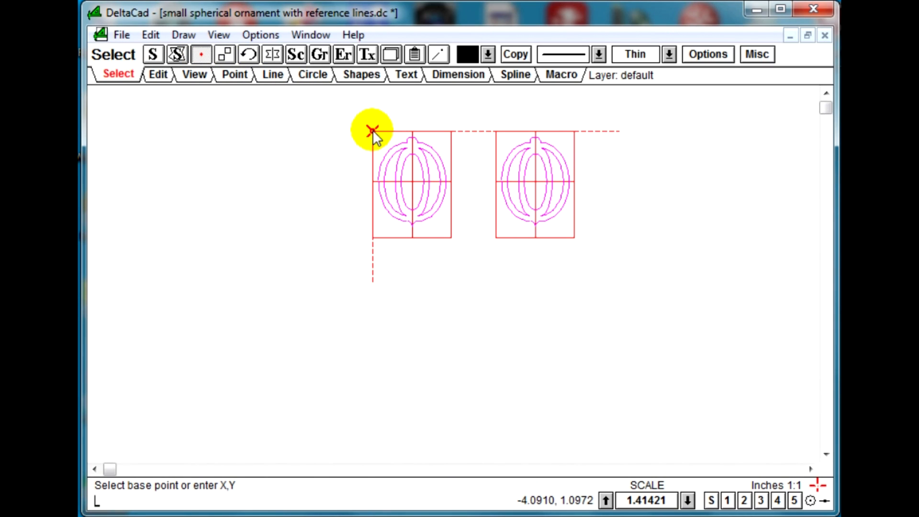
Step: Copy the selected pair of templates to the lower end of the vertical dashed spacing line and clear the selection
left_click(226, 53)
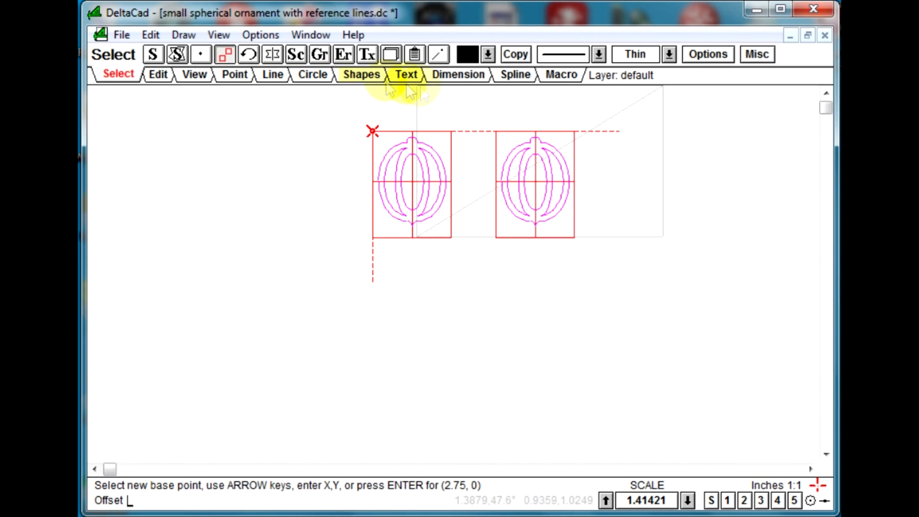
left_click(515, 54)
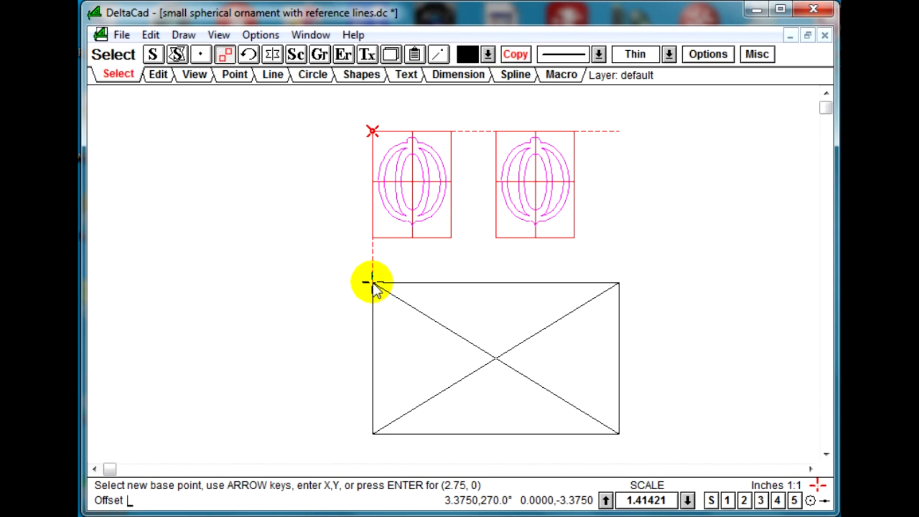
left_click(372, 283)
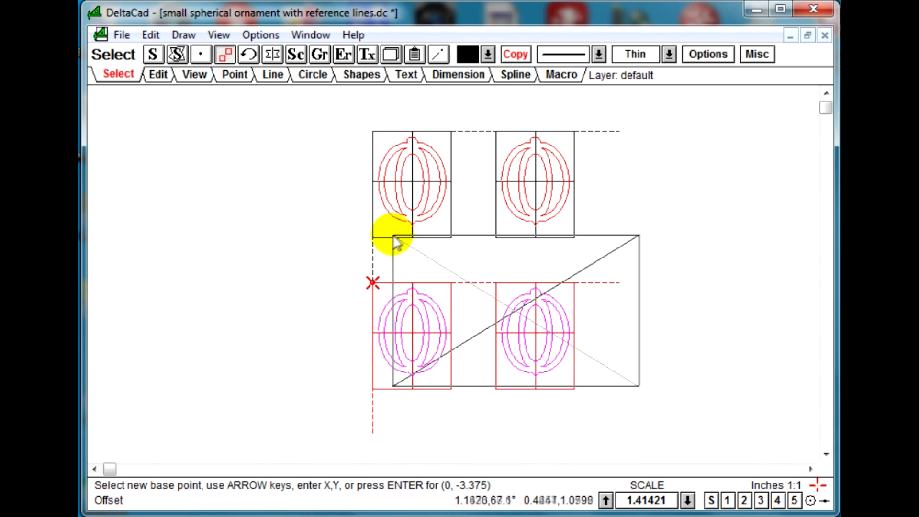
key("Escape")
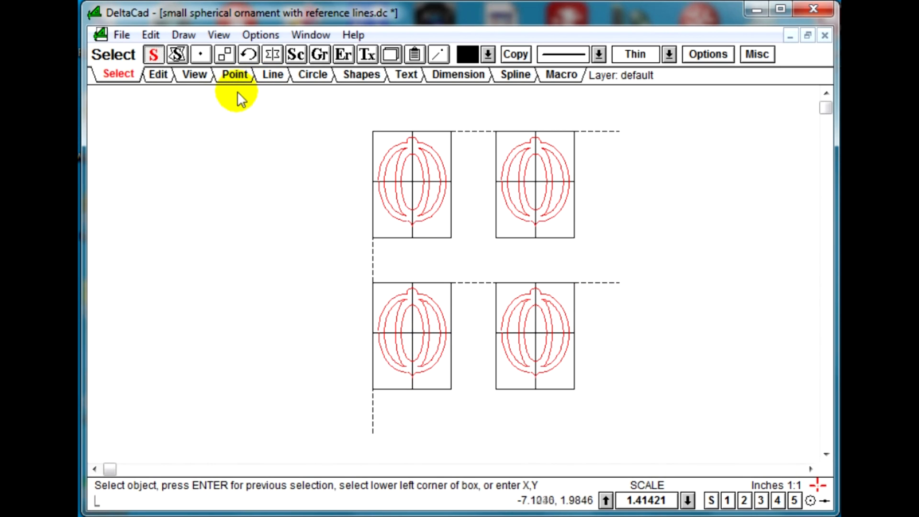
Step: Erase all the horizontal and vertical dashed spacing lines around the four templates
left_click(159, 75)
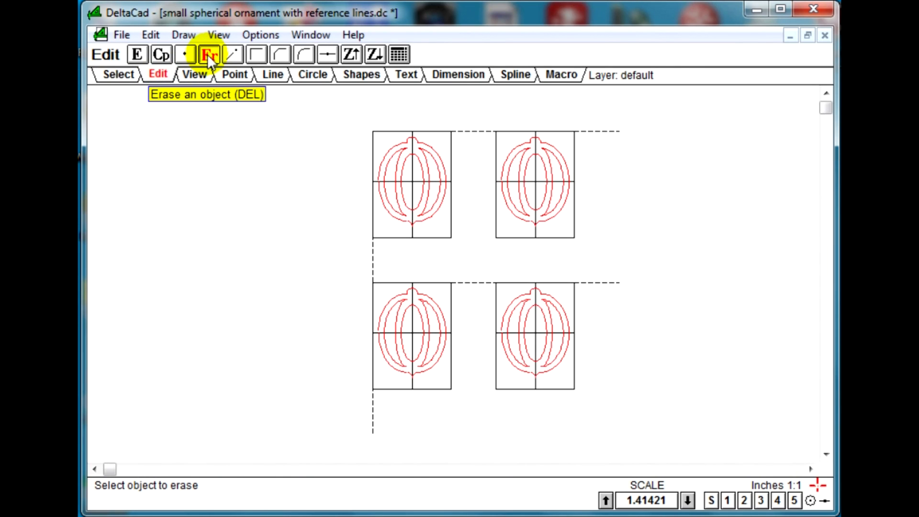
left_click(469, 131)
left_click(601, 132)
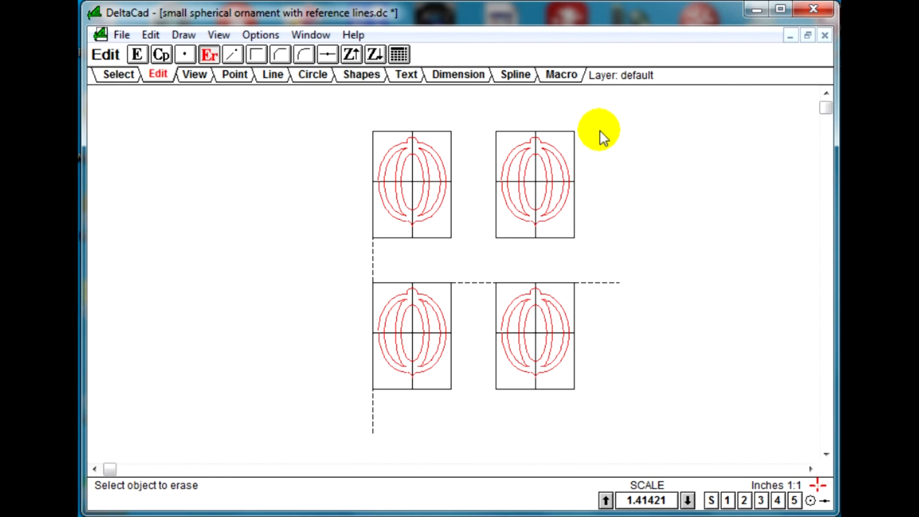
left_click(596, 282)
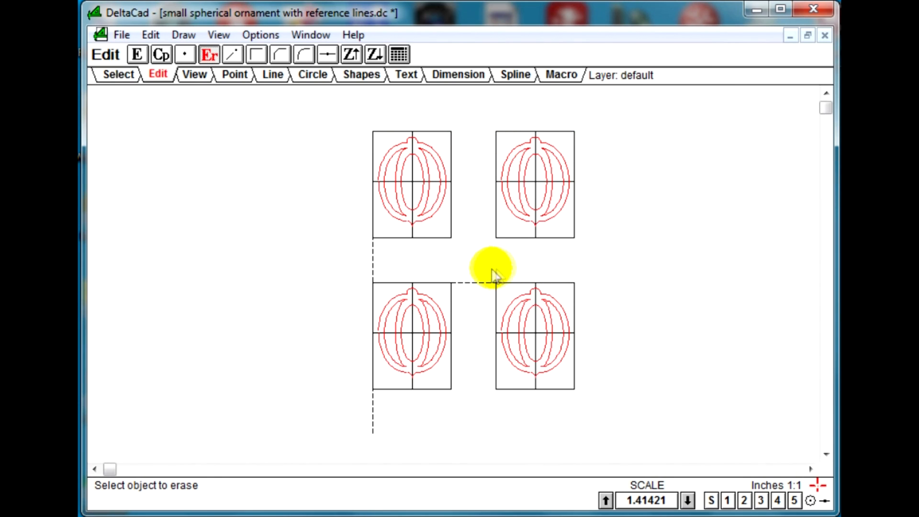
left_click(374, 260)
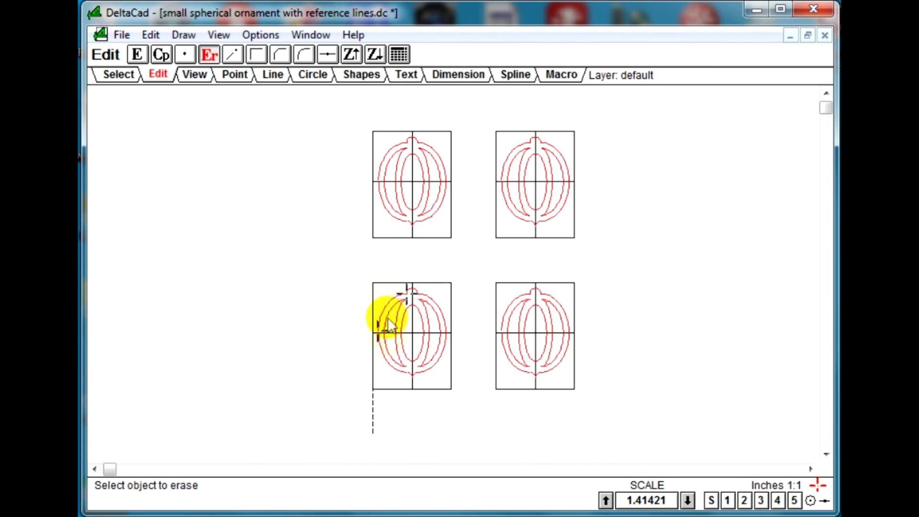
left_click(371, 415)
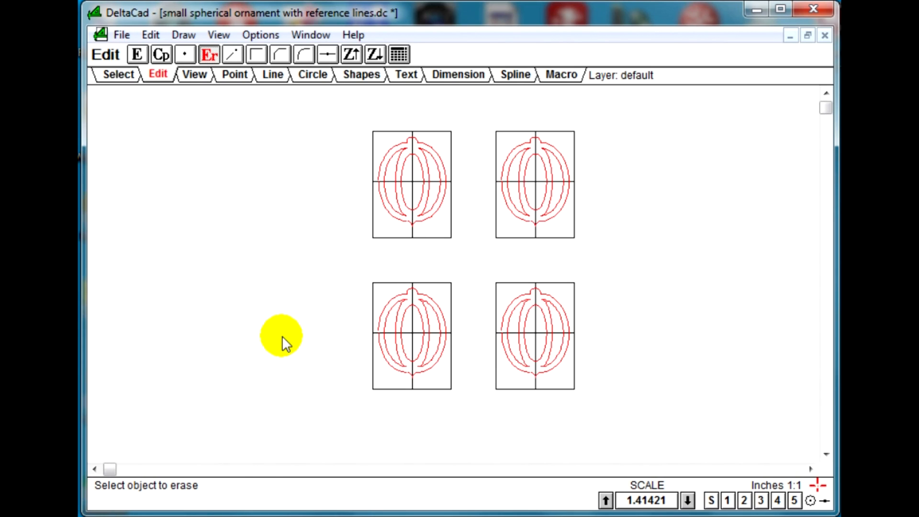
Step: Select all four ornament templates and set the default print region's area to that selection
left_click(117, 74)
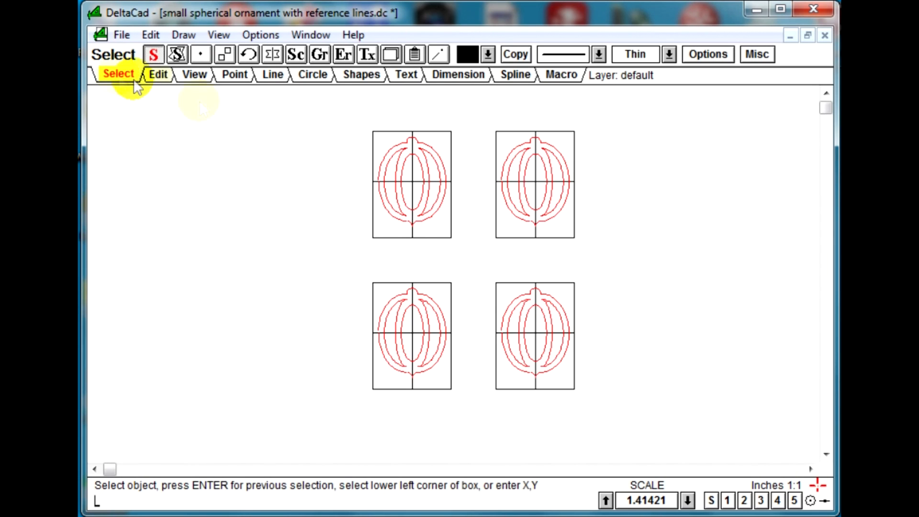
left_click(372, 130)
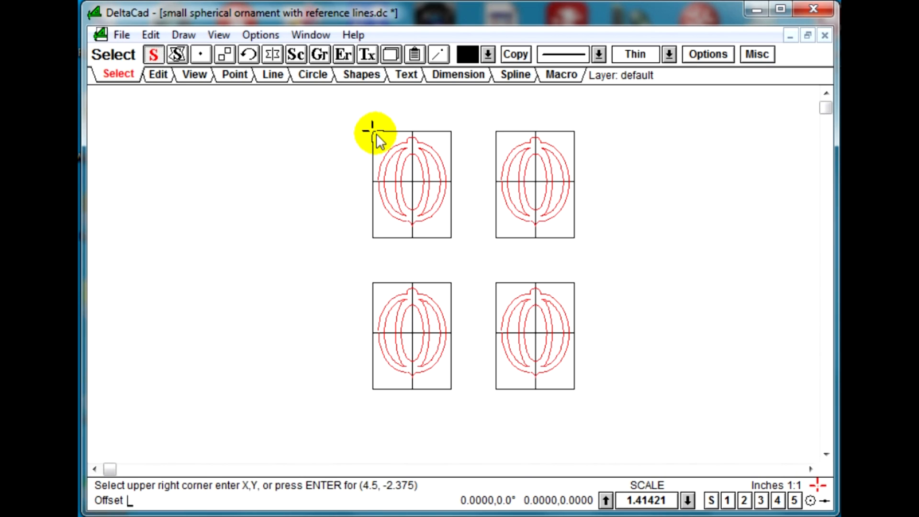
left_click(574, 389)
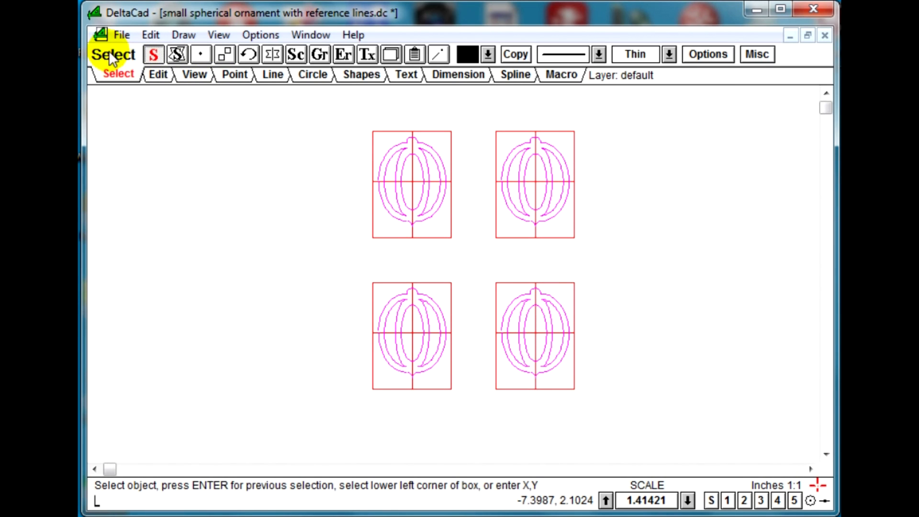
left_click(121, 35)
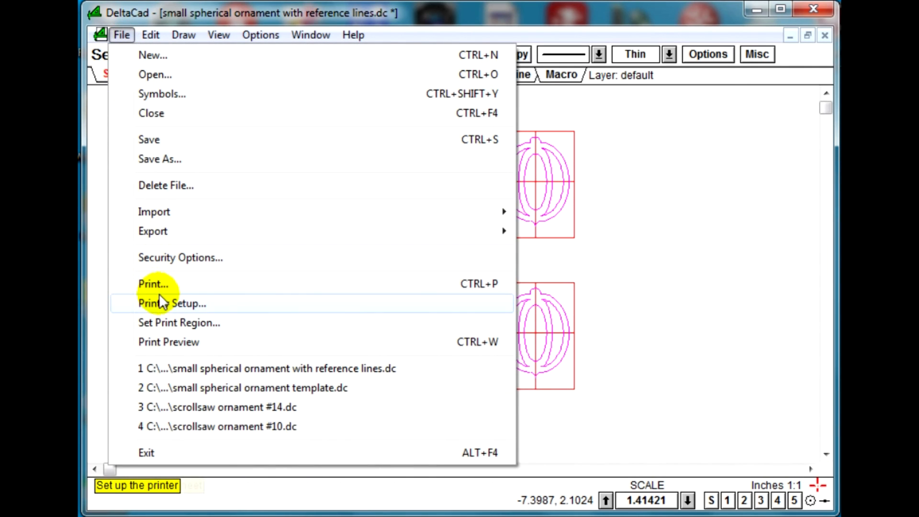
left_click(173, 325)
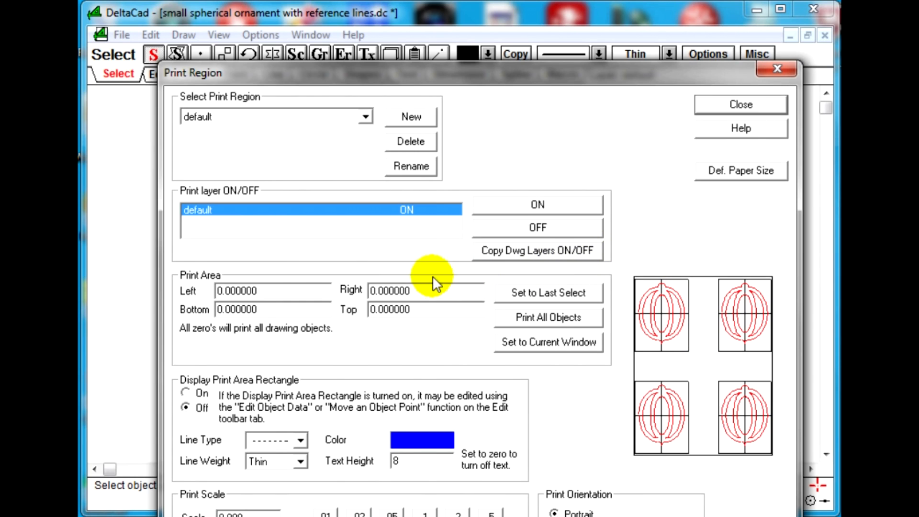
left_click(548, 294)
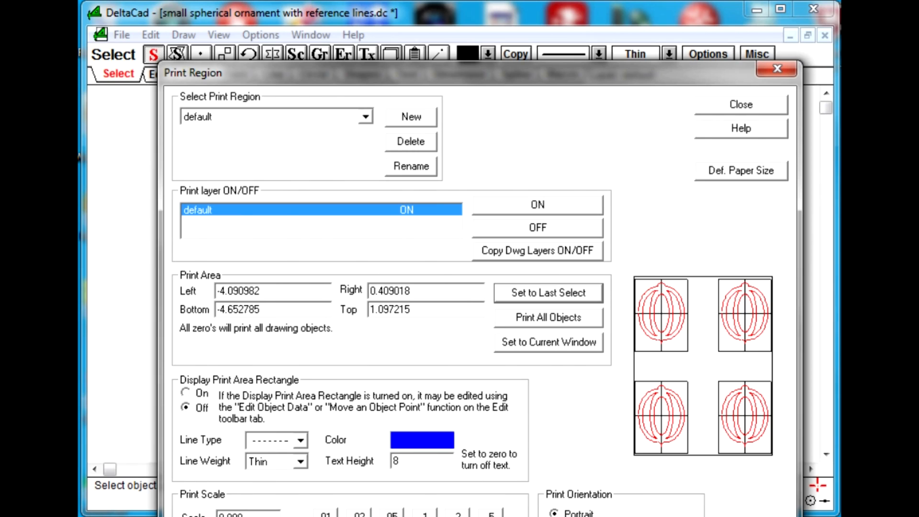
Step: Set the print region's scale to 1, close the print region settings and clear the template selection
left_click(326, 516)
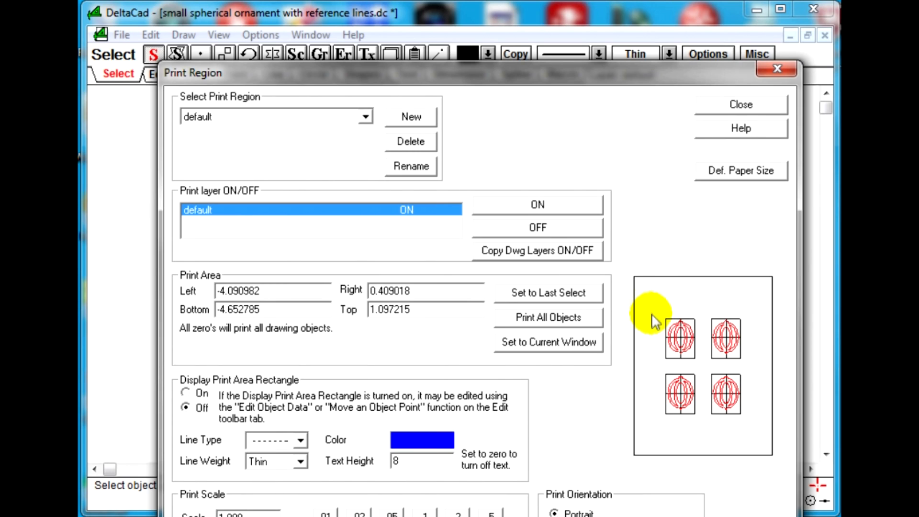
left_click(730, 107)
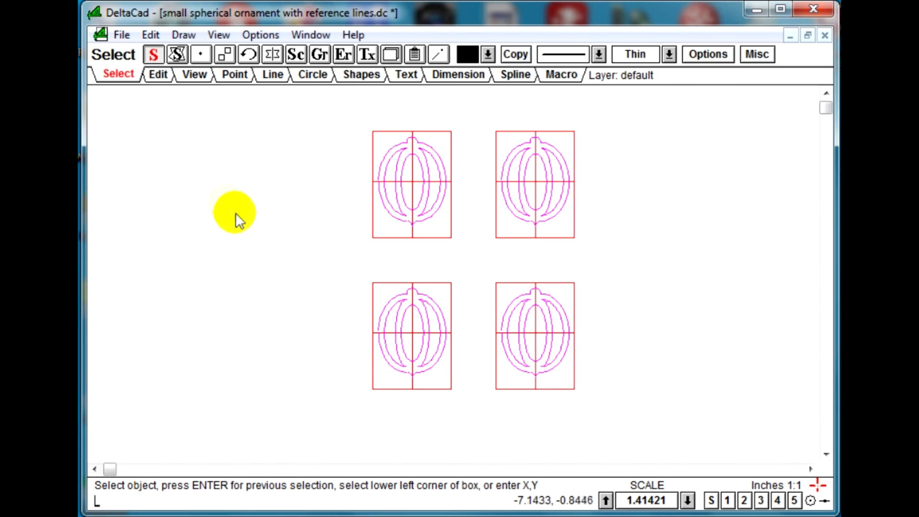
left_click(276, 211)
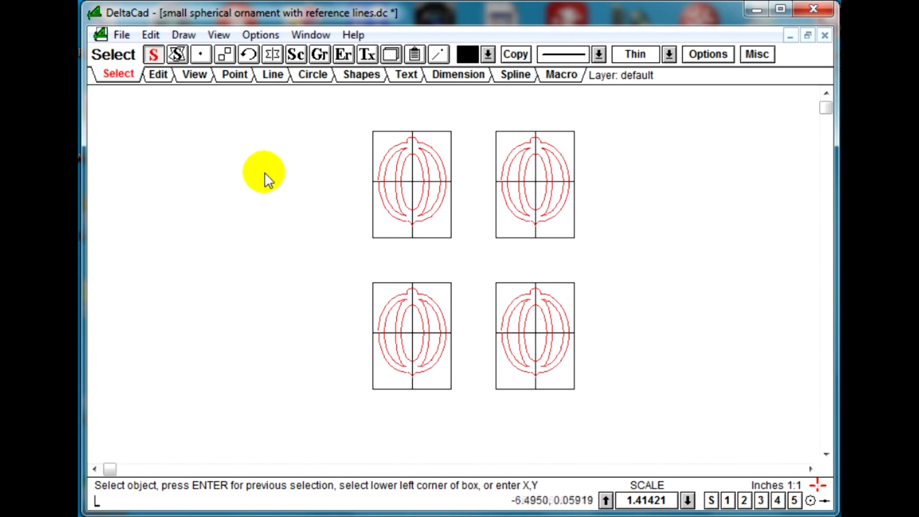
Step: Save the drawing under the new name "small spherical ornament print ready", replacing the existing file
left_click(126, 36)
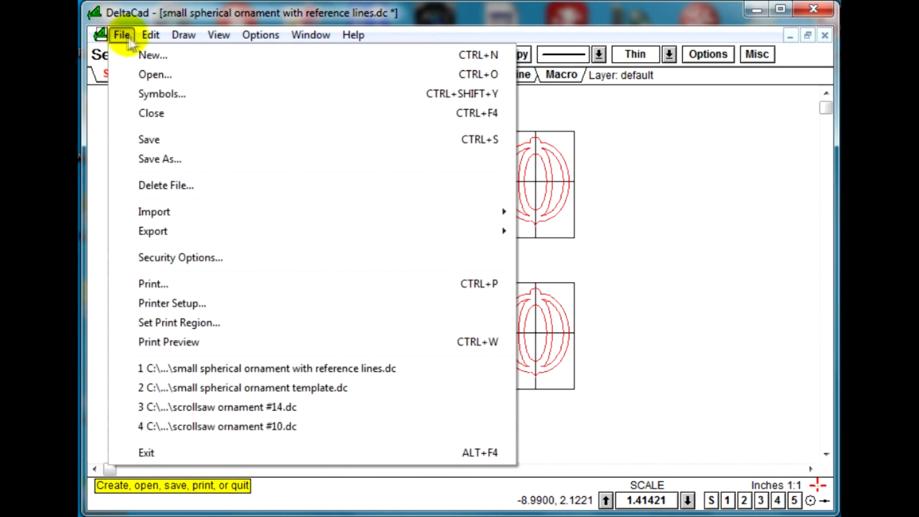
left_click(165, 158)
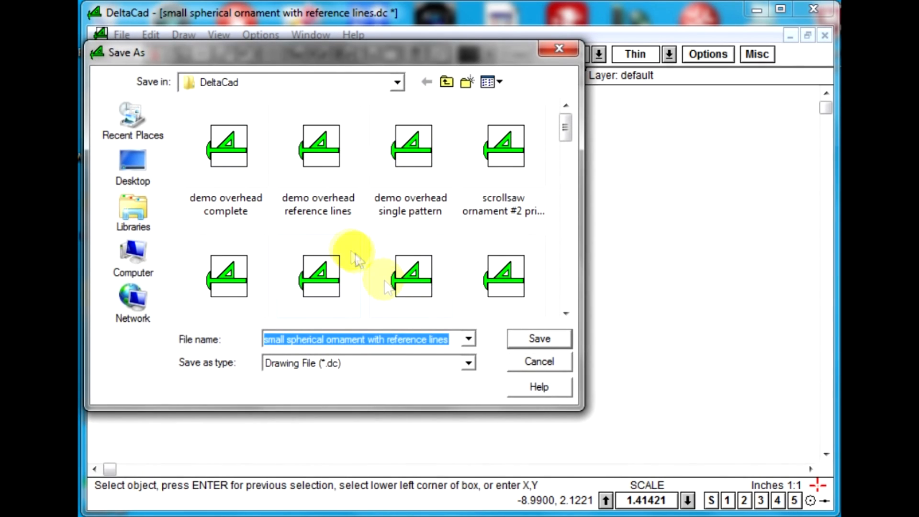
left_click(451, 341)
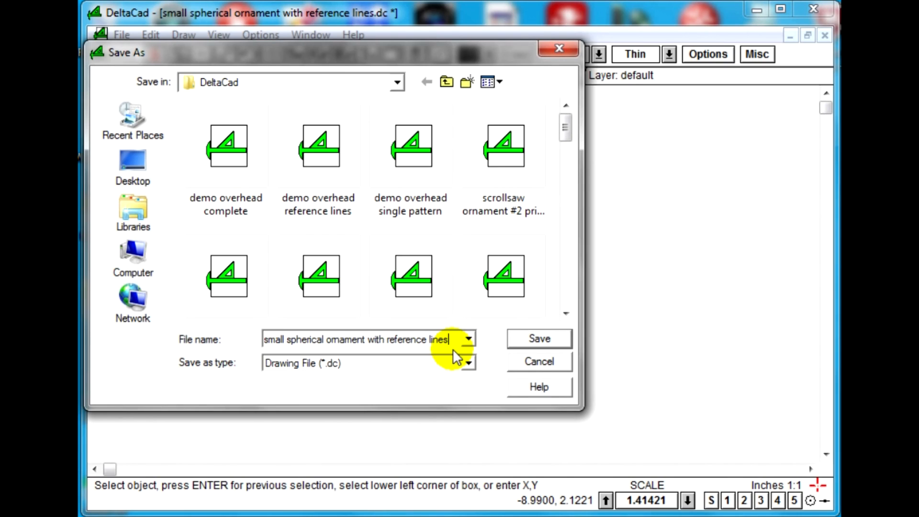
key("BackSpace")
key("BackSpace")
key("BackSpace")
key("BackSpace")
key("BackSpace")
key("BackSpace")
key("BackSpace")
key("BackSpace")
key("BackSpace")
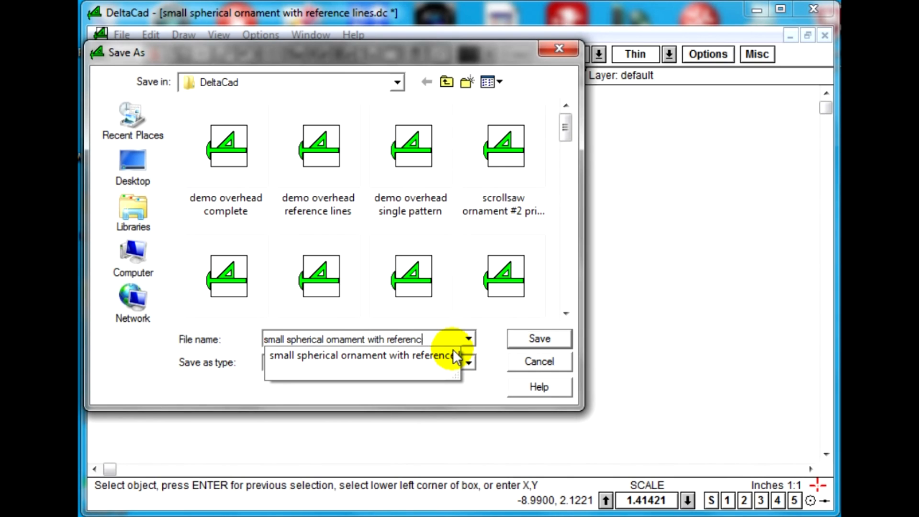
key("BackSpace")
key("BackSpace")
key("BackSpace")
key("BackSpace")
key("BackSpace")
key("BackSpace")
key("BackSpace")
key("BackSpace")
key("BackSpace")
key("BackSpace")
key("BackSpace")
type("pr")
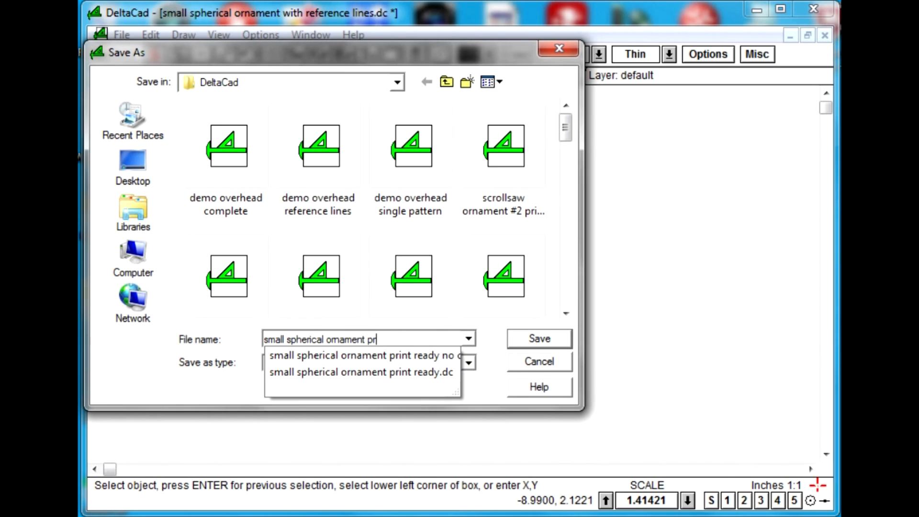
type("int ready")
left_click(538, 338)
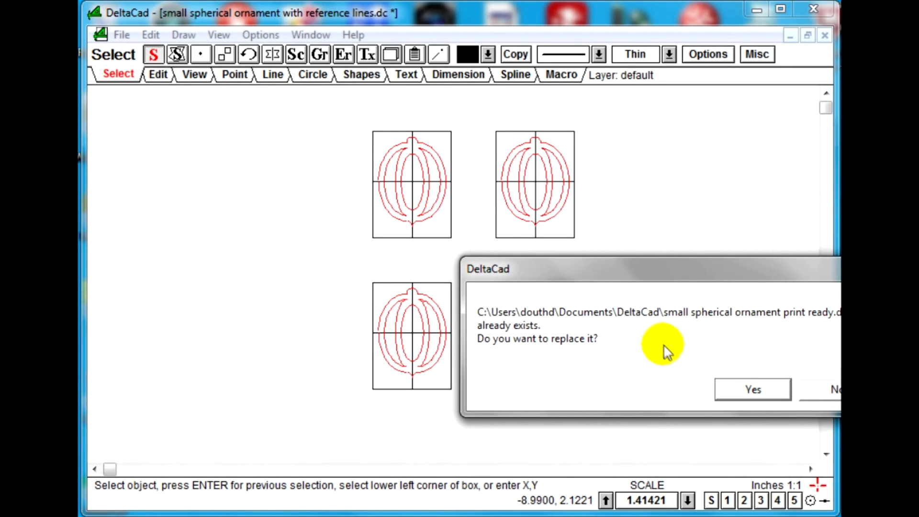
left_click(755, 396)
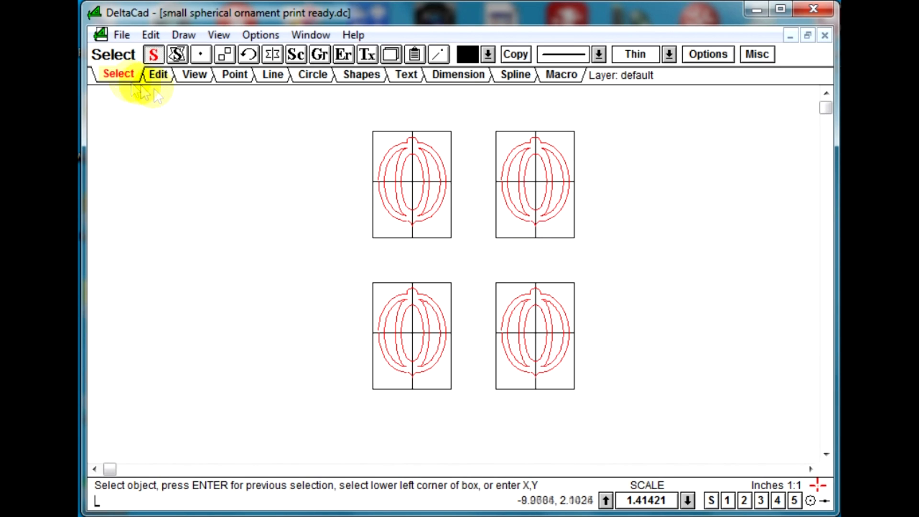
Step: Print one copy of the four-template layout in portrait orientation with all print regions
left_click(122, 35)
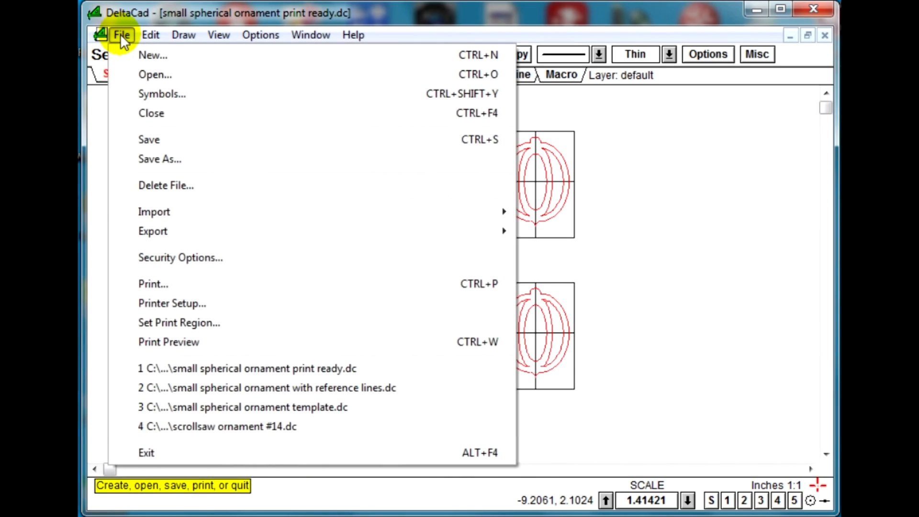
left_click(152, 287)
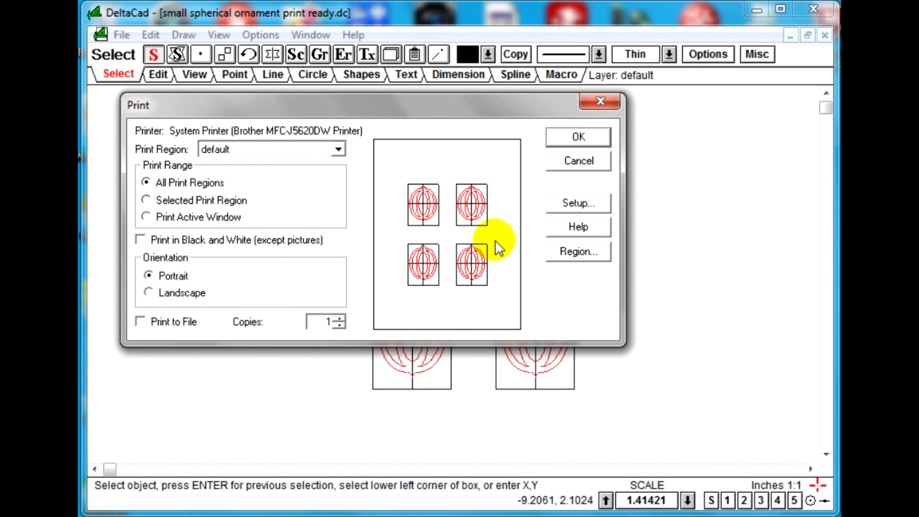
left_click(578, 136)
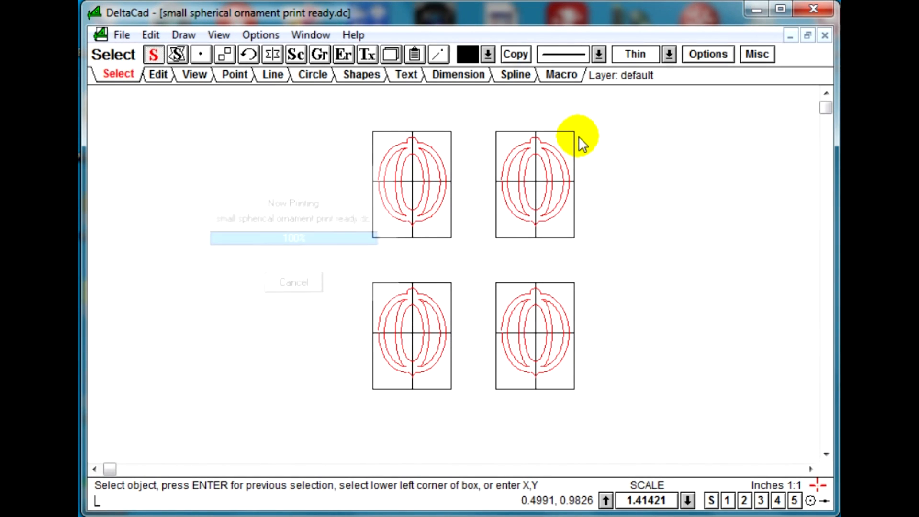